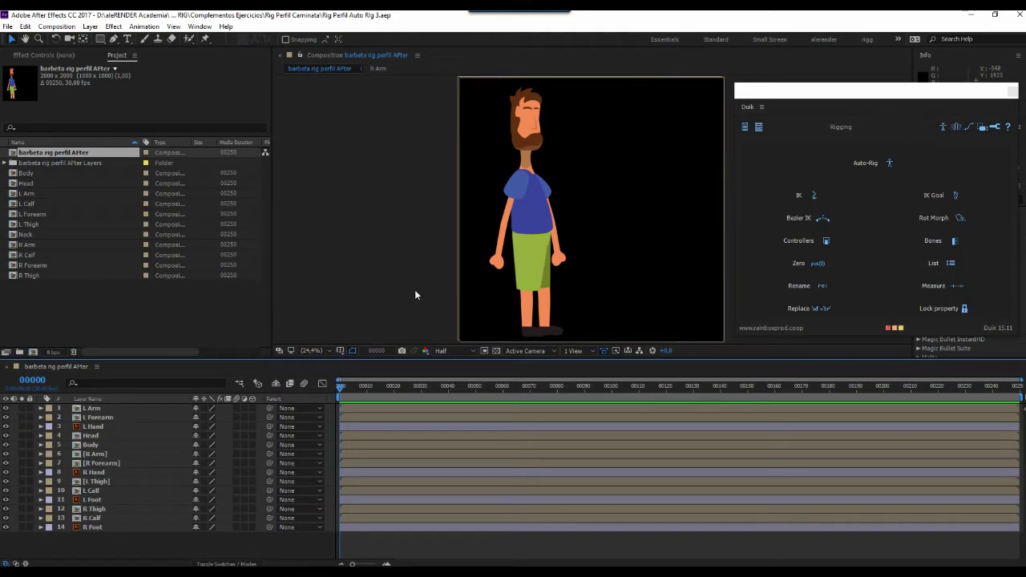
Resize the viewer and timeline, solo L Arm and open its precomp with Layer 3 collapsed.
left_click_drag(680, 358, 681, 365)
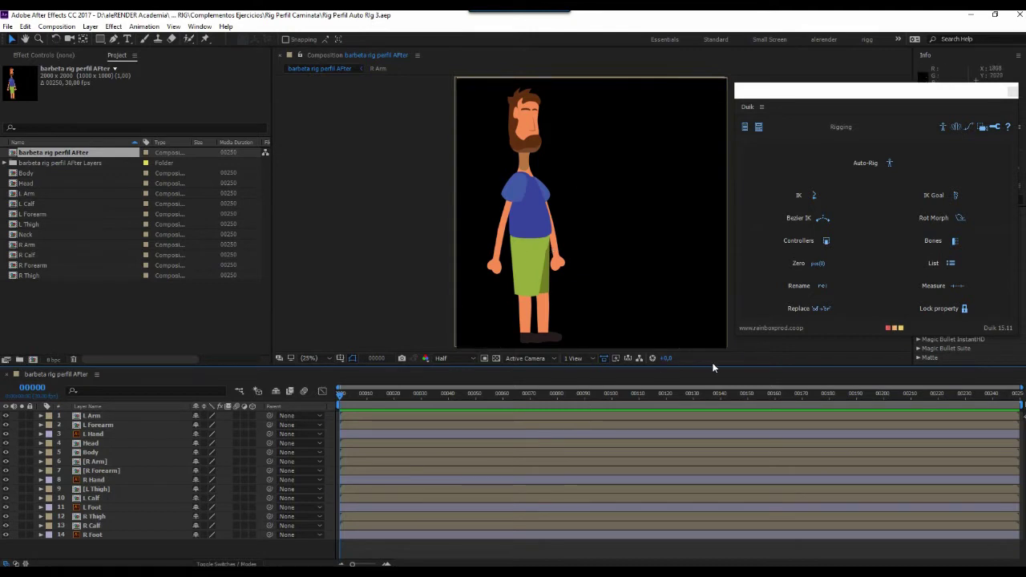
left_click_drag(712, 364, 714, 356)
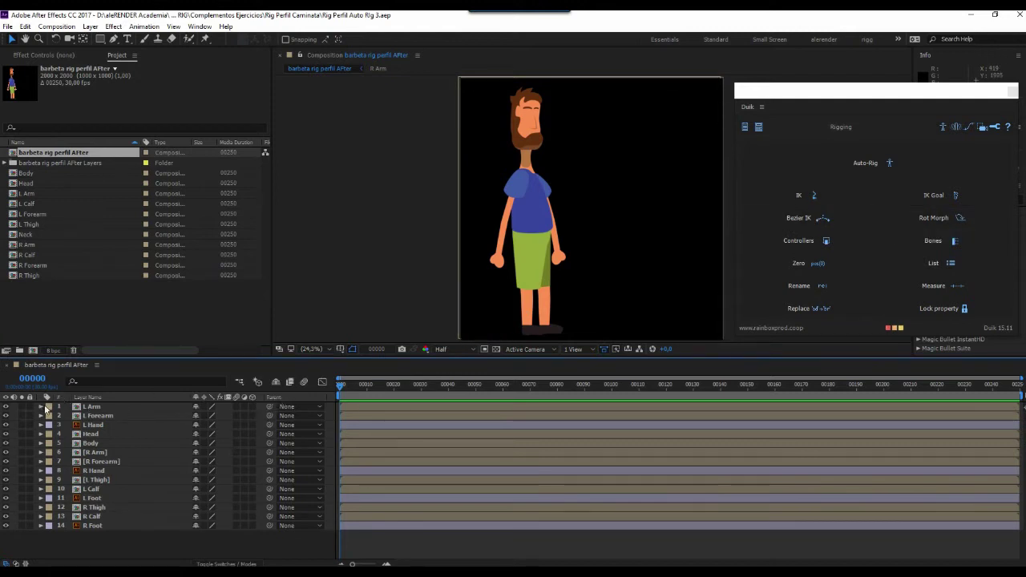
left_click(21, 407)
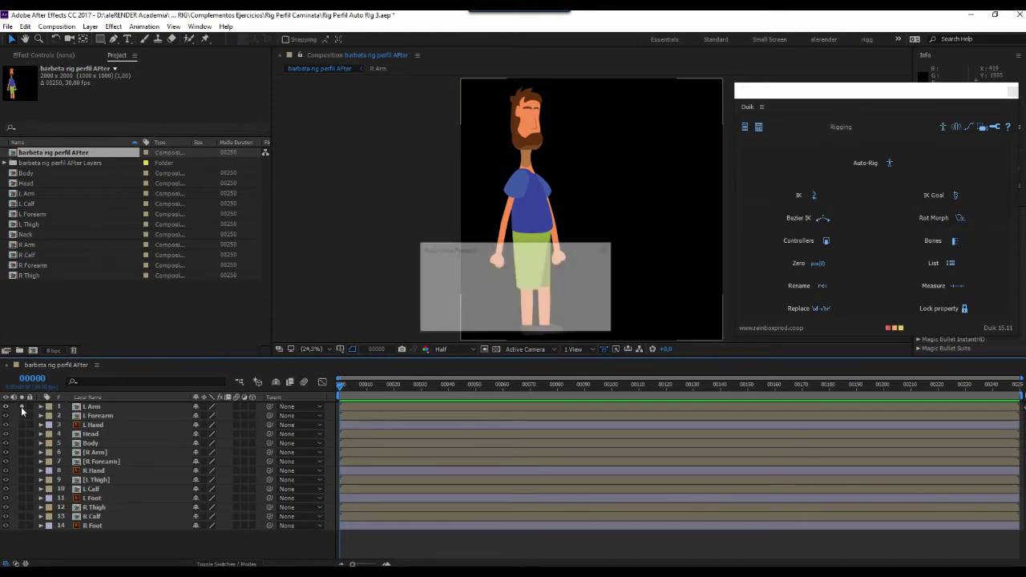
left_click(88, 408)
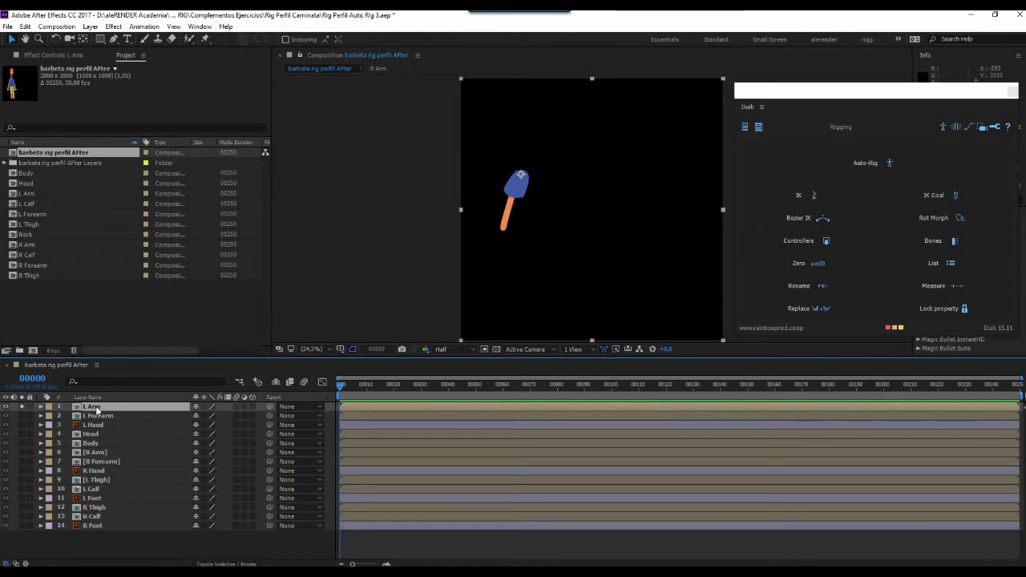
double_click(95, 408)
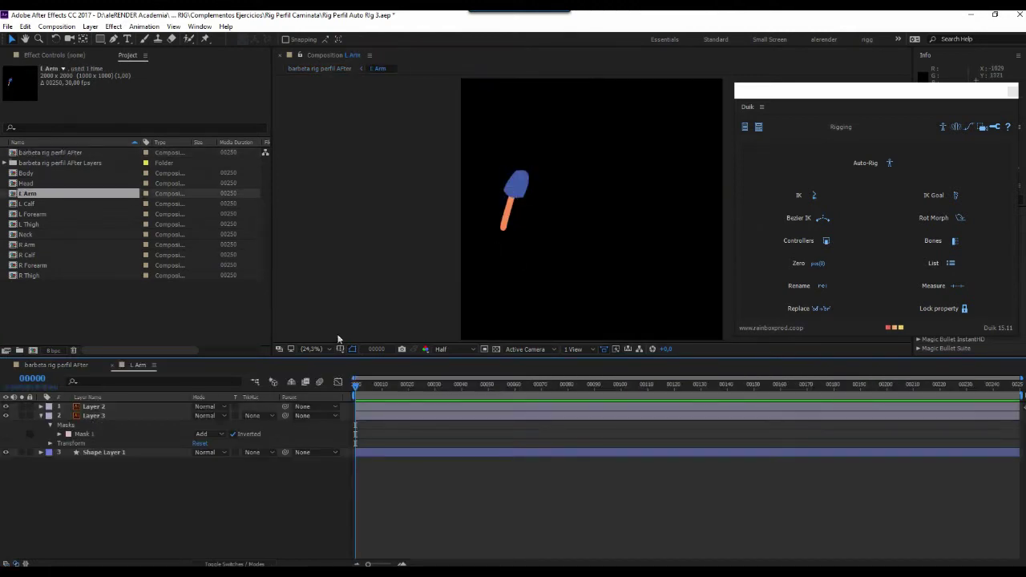
left_click(42, 416)
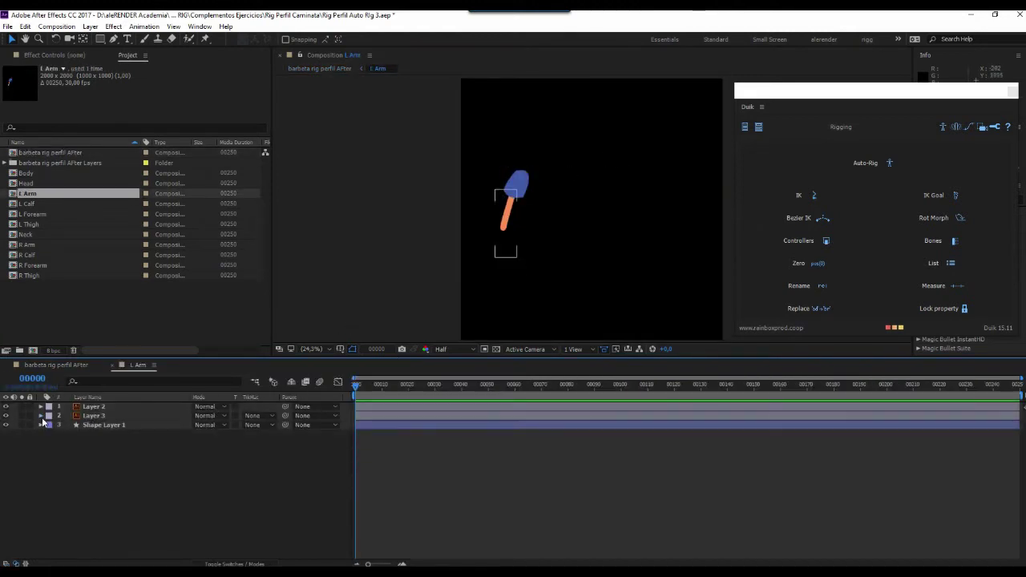
key("F2")
Back in the main comp, solo the L Arm, L Forearm and L Hand layers.
left_click(59, 369)
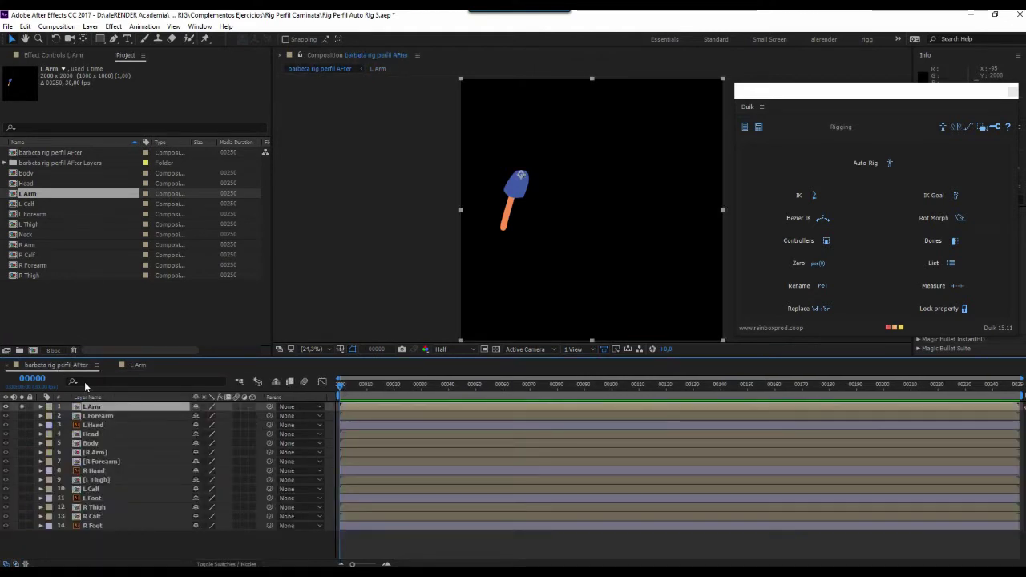
left_click(78, 406)
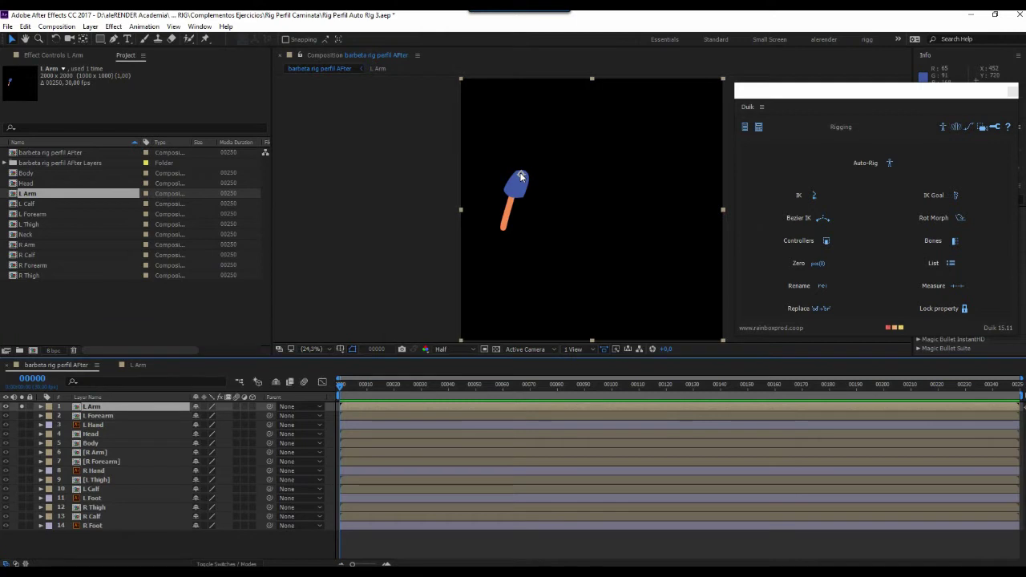
left_click(21, 415)
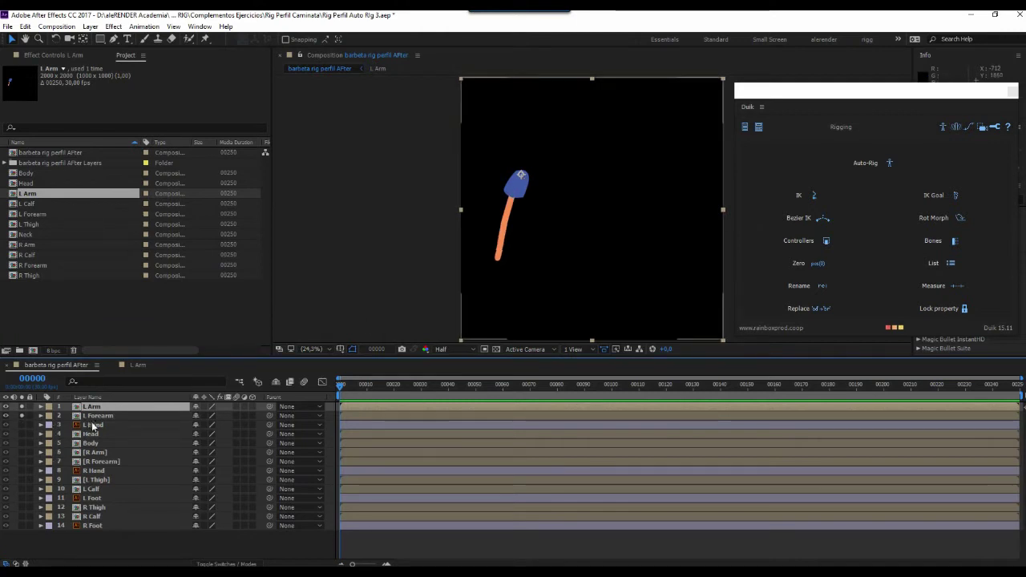
left_click(23, 425)
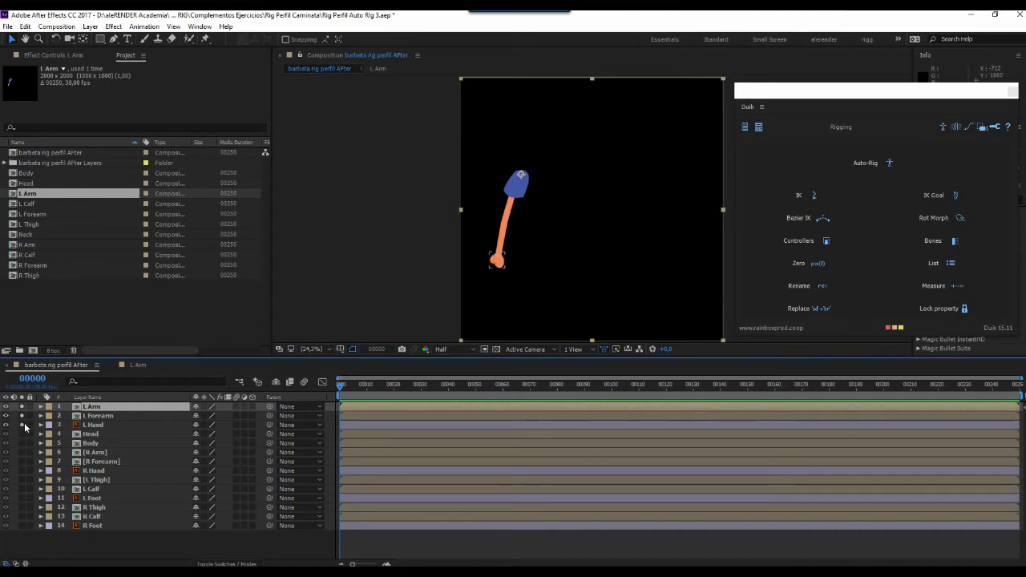
left_click(95, 426)
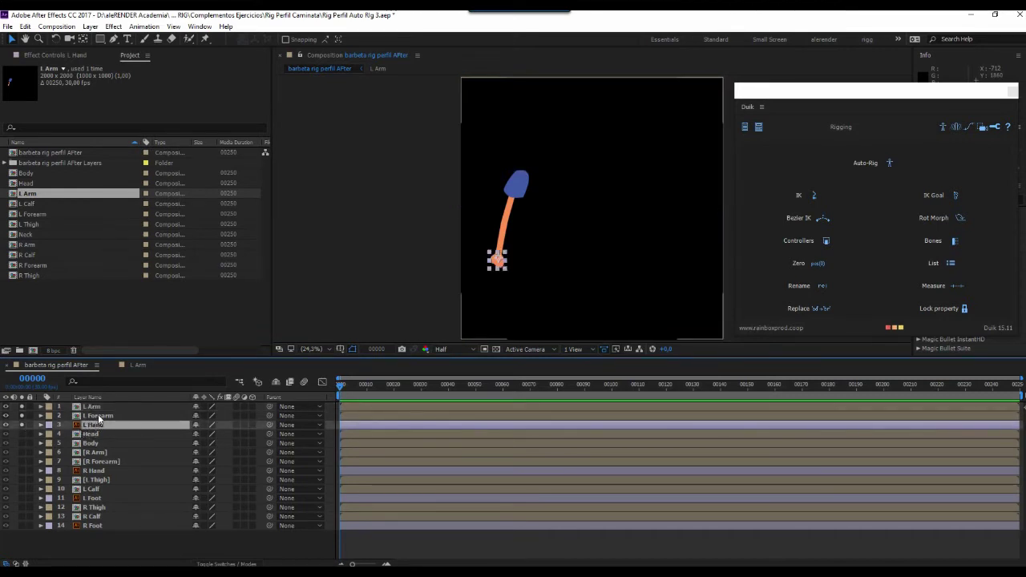
left_click(98, 416)
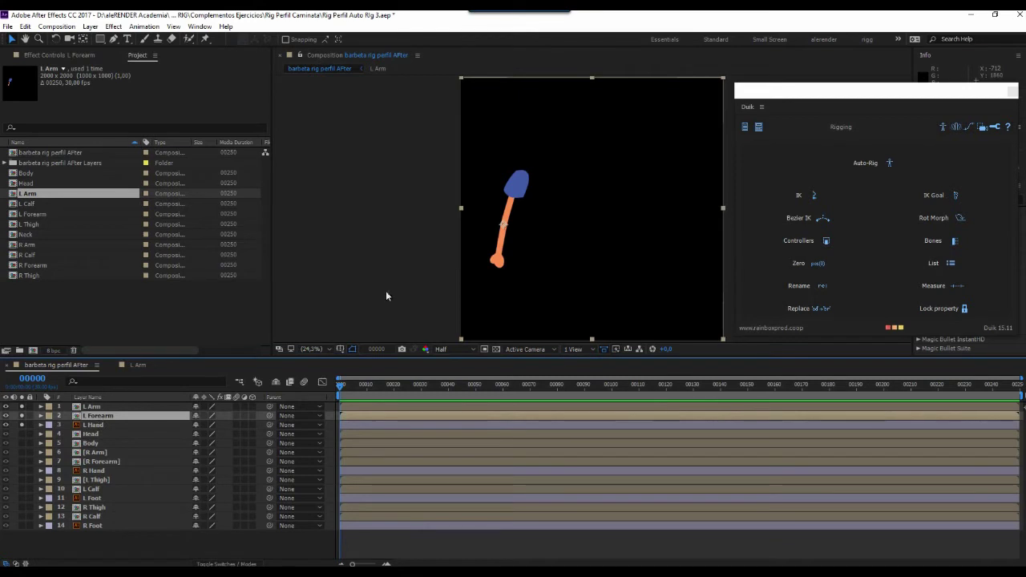
left_click(21, 407)
left_click(21, 407)
Add the Head, Body, R Arm and R Forearm layers to the soloed set.
left_click(21, 434)
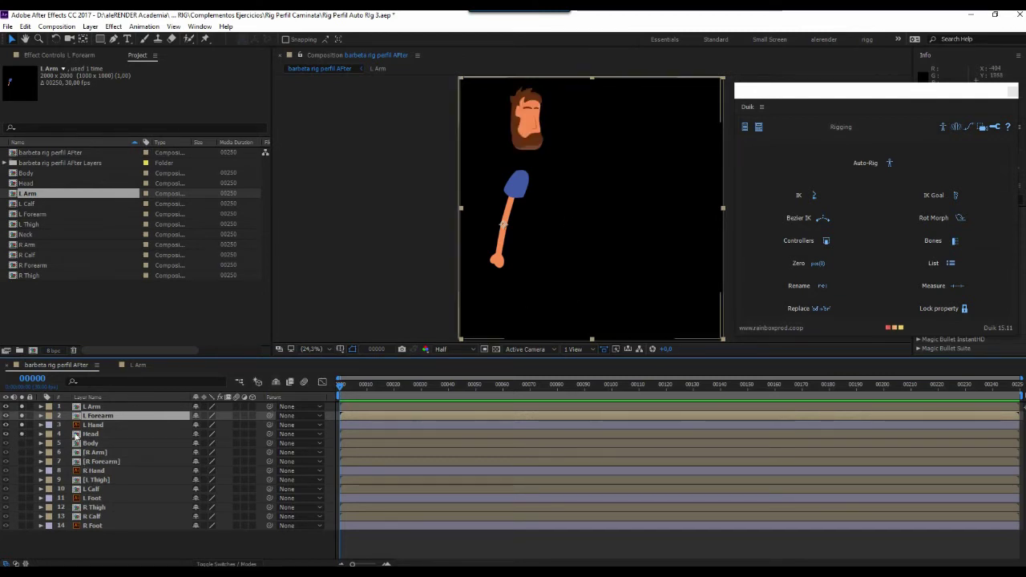
left_click(92, 434)
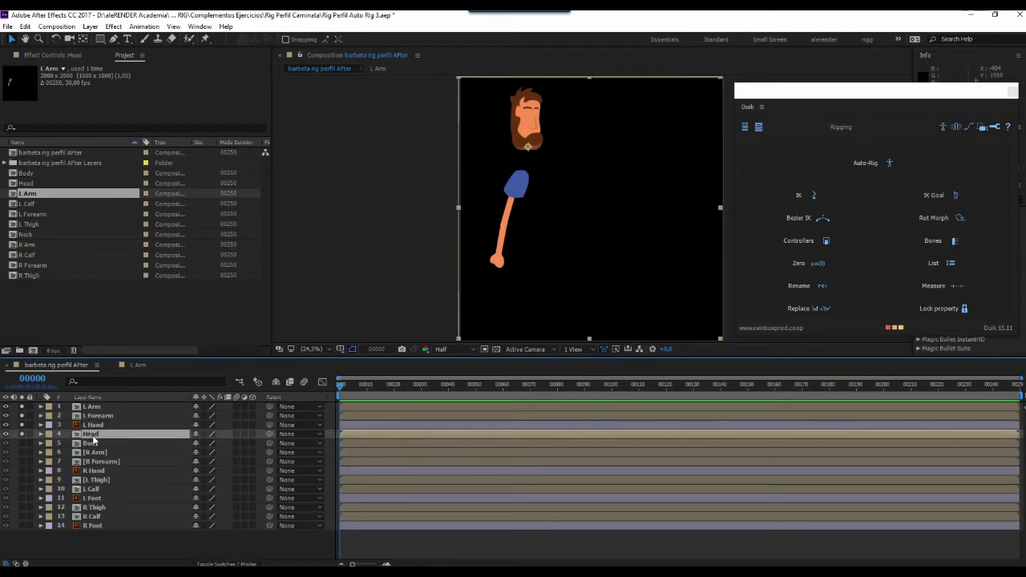
left_click(22, 444)
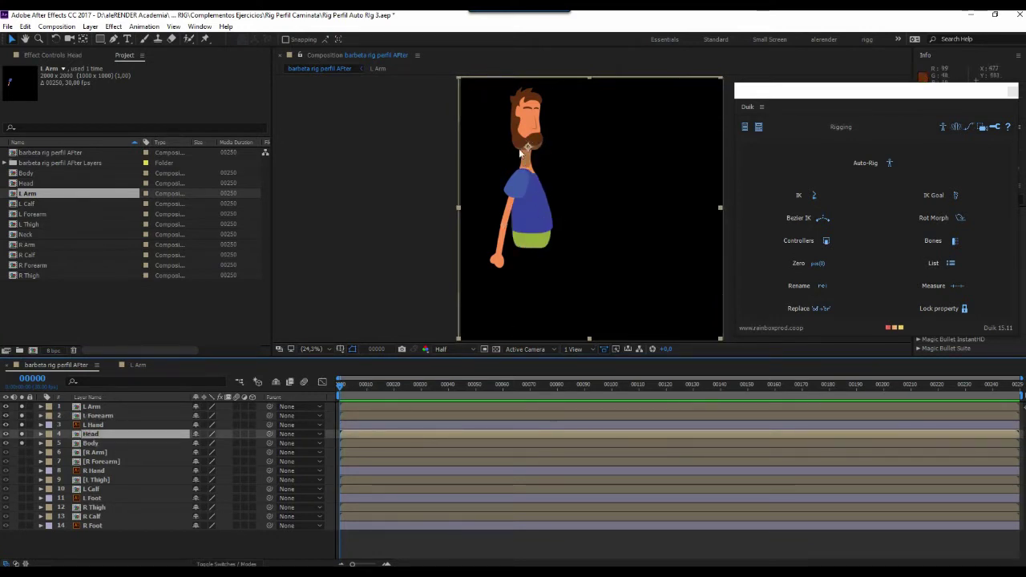
left_click(22, 453)
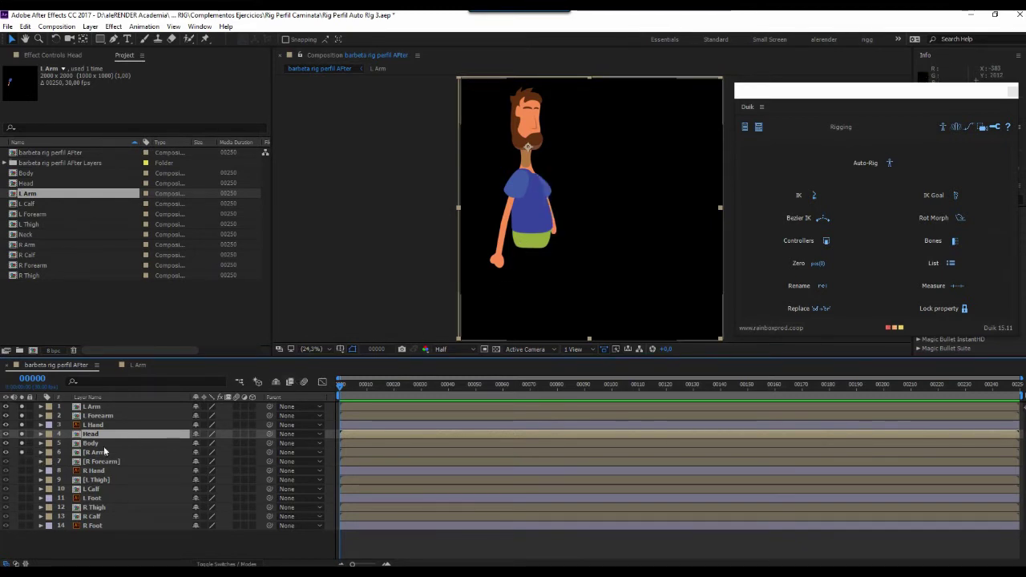
left_click(21, 461)
key("ctrl+shift+a")
Solo R Hand, L Thigh, L Calf, L Foot, R Thigh, R Calf and R Foot.
left_click(21, 470)
left_click(22, 480)
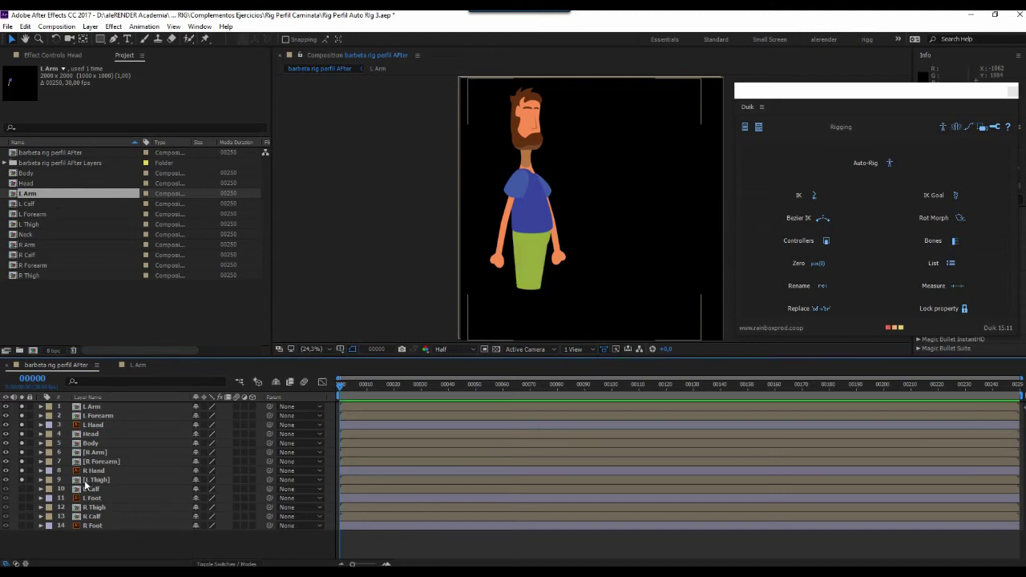
left_click(23, 489)
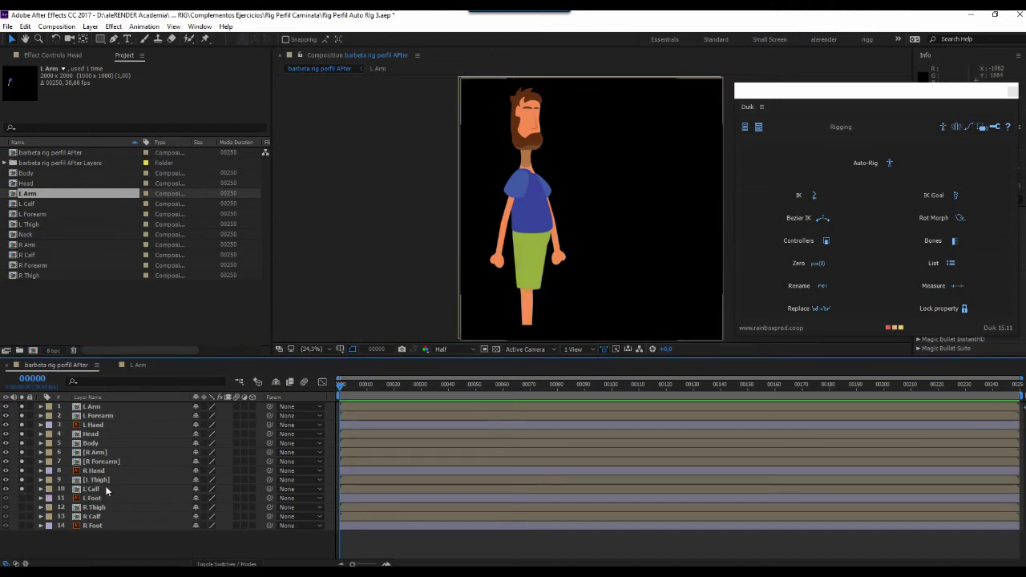
left_click(21, 497)
left_click(23, 507)
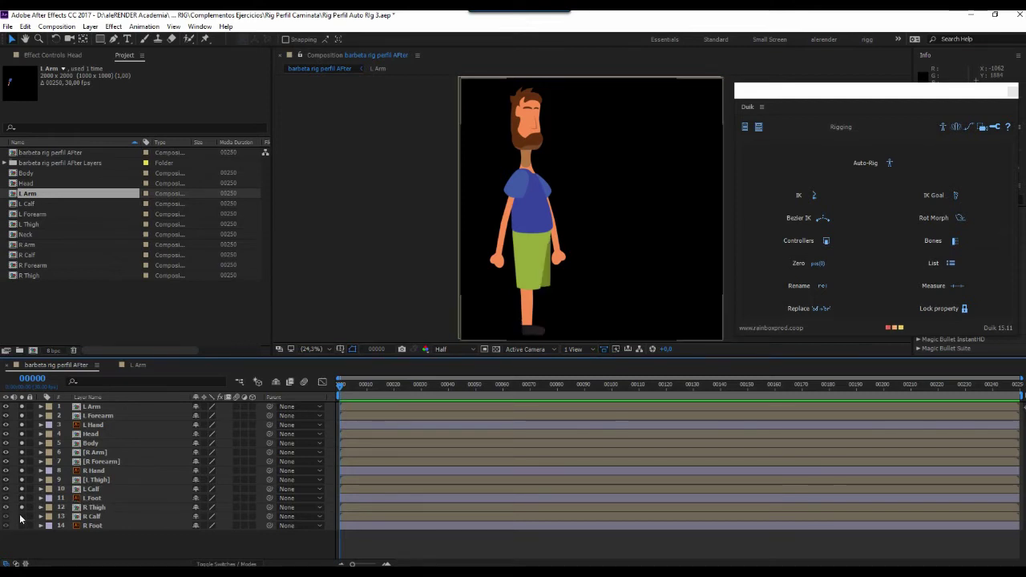
left_click(23, 516)
left_click(23, 525)
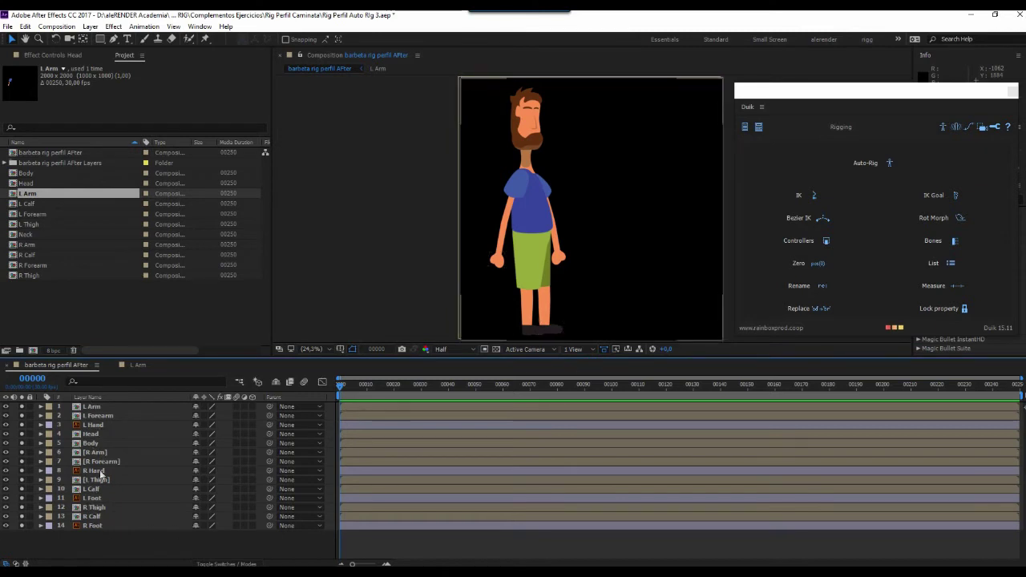
left_click(672, 213)
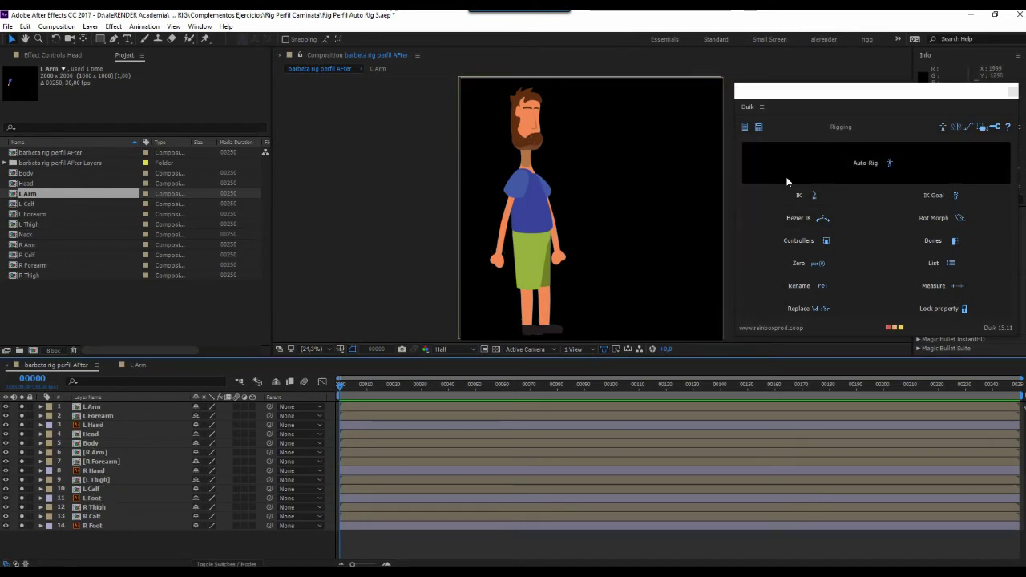
left_click(101, 478)
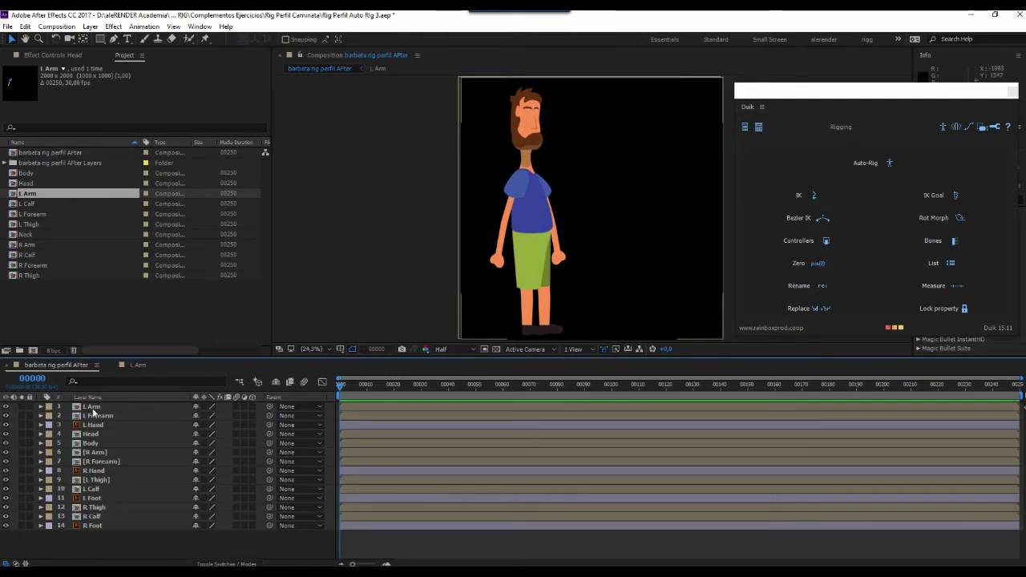
Set Opacity to 50% on all 14 body-part layers, then collapse and deselect them.
left_click(100, 526, "shift")
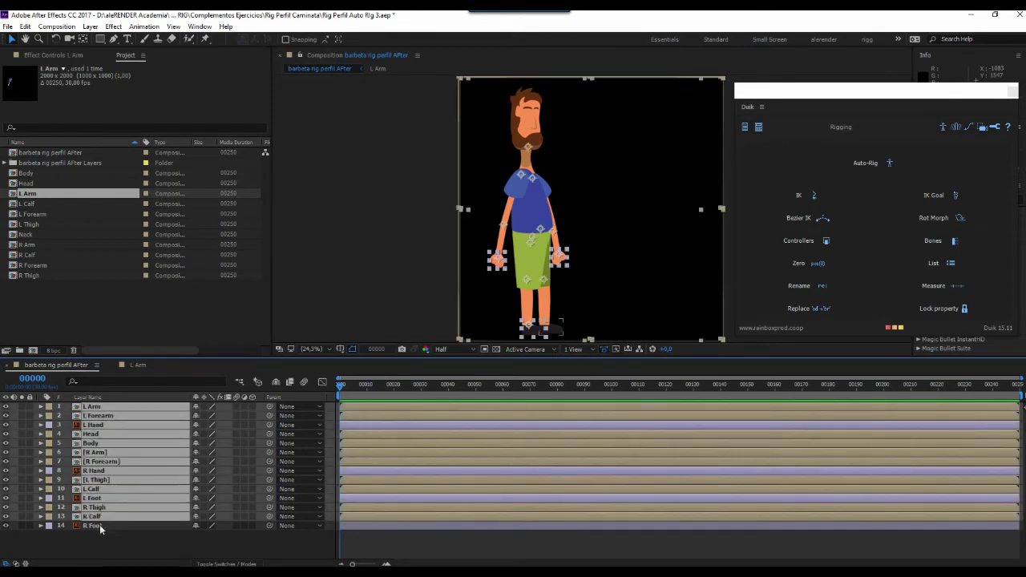
left_click(100, 524, "shift")
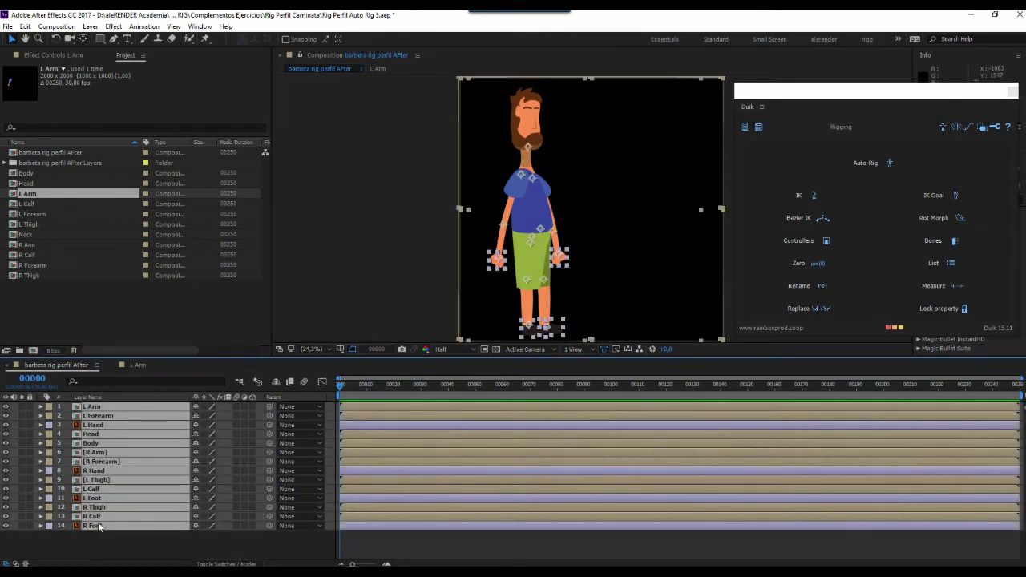
key("t")
left_click(199, 415)
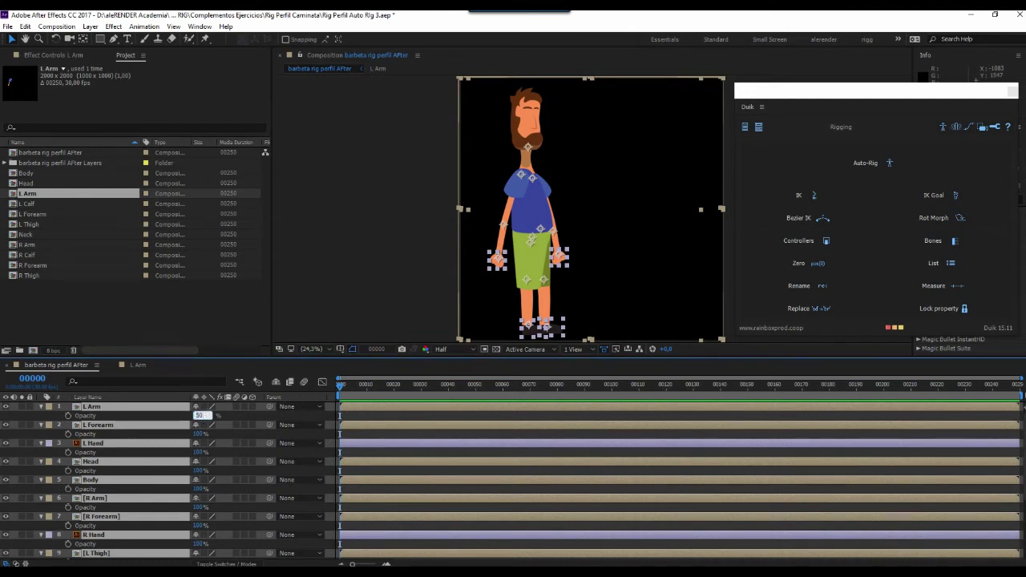
key("Return")
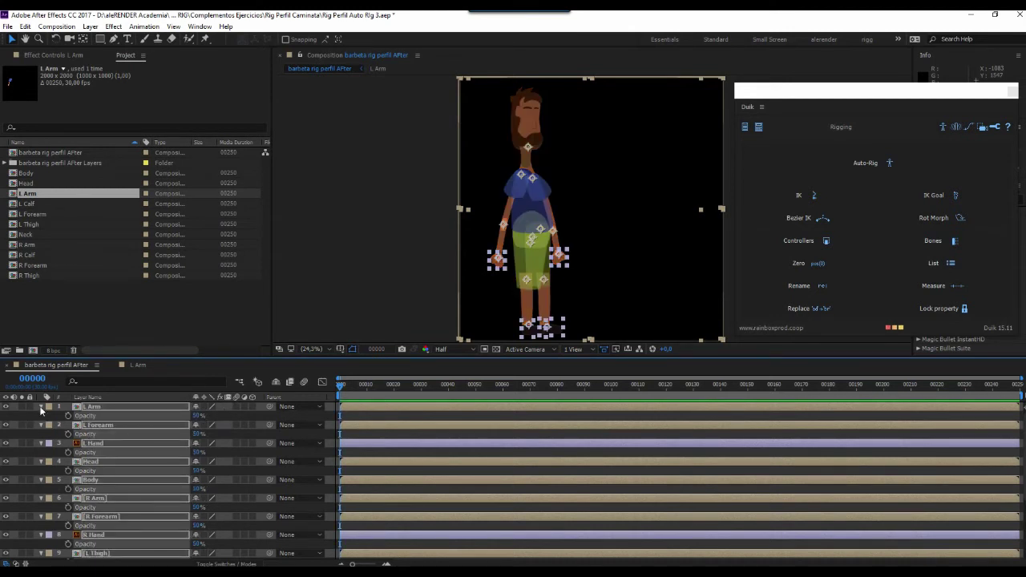
left_click(41, 407)
left_click(112, 556)
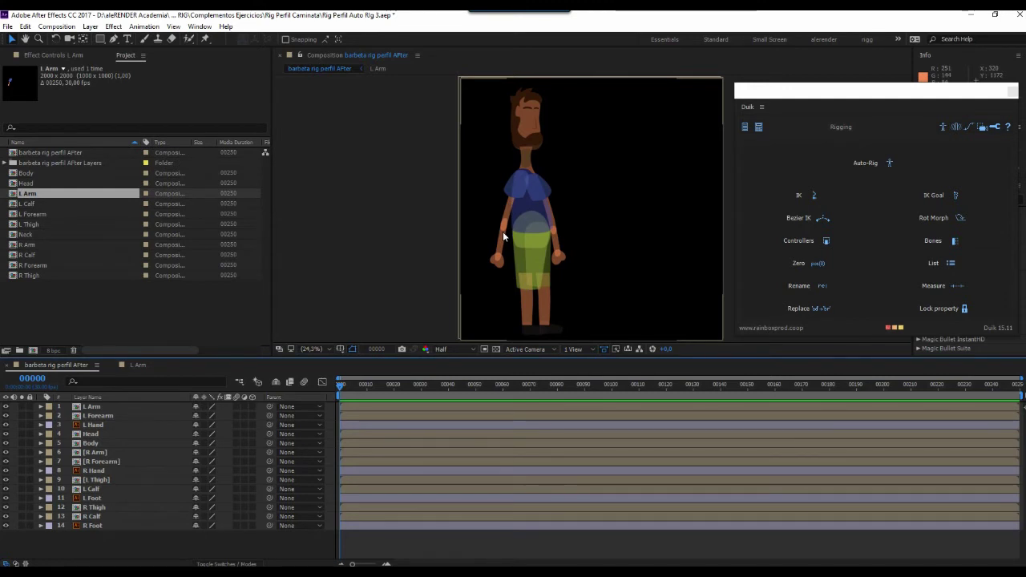
left_click(101, 408)
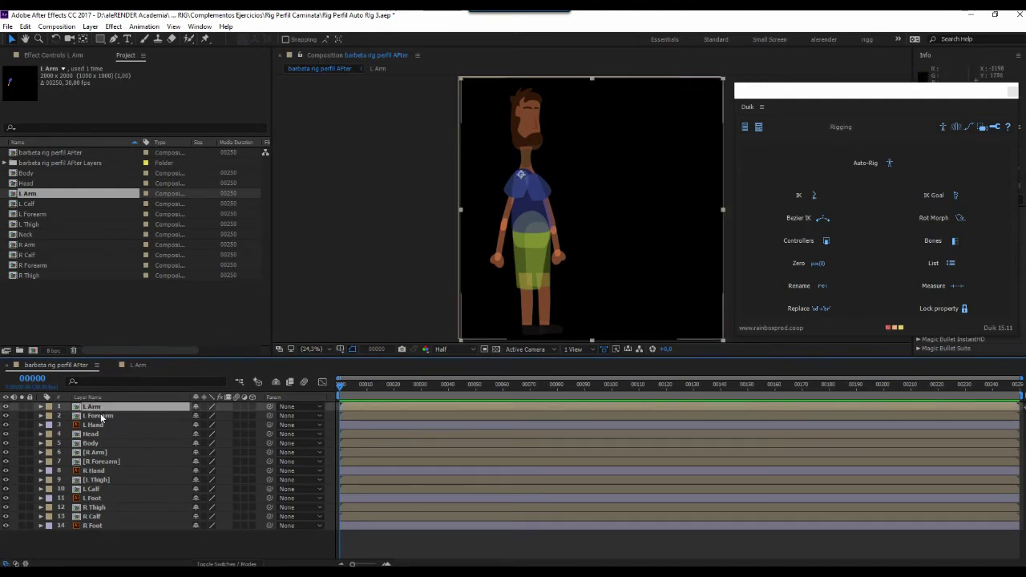
At 50% view, move the L Forearm's anchor point onto the elbow joint.
left_click(21, 406)
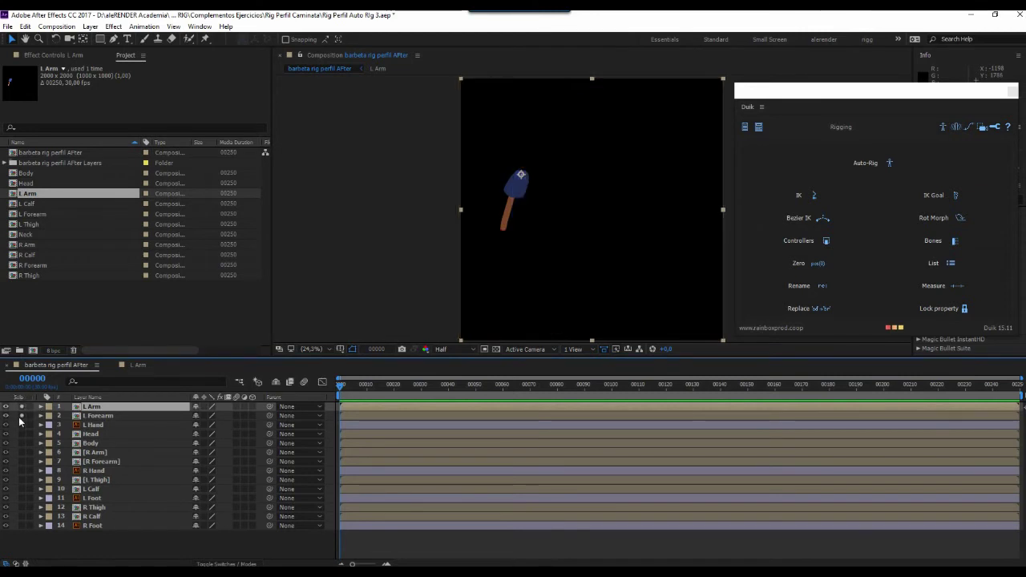
left_click(98, 416)
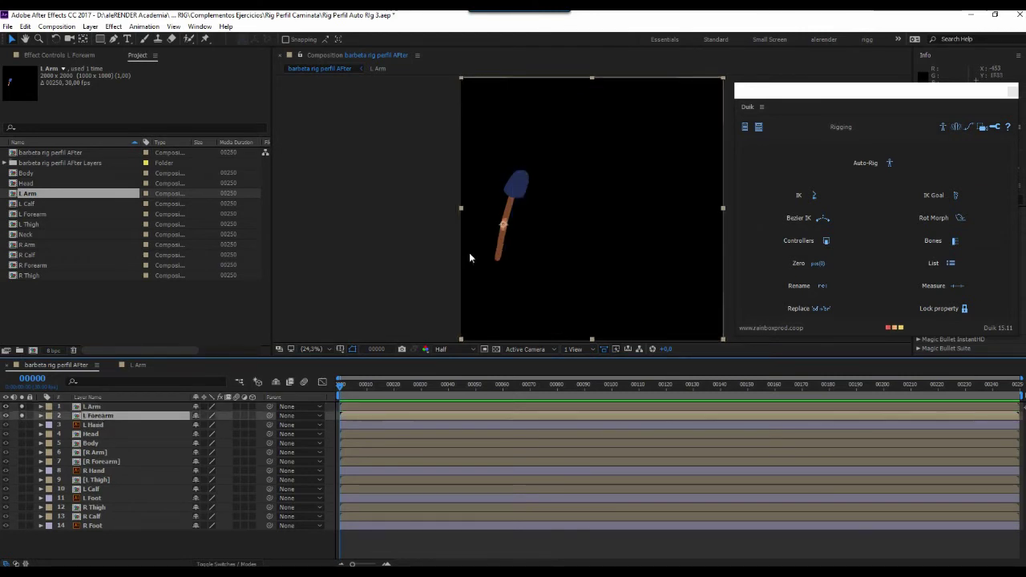
left_click(314, 349)
left_click(323, 459)
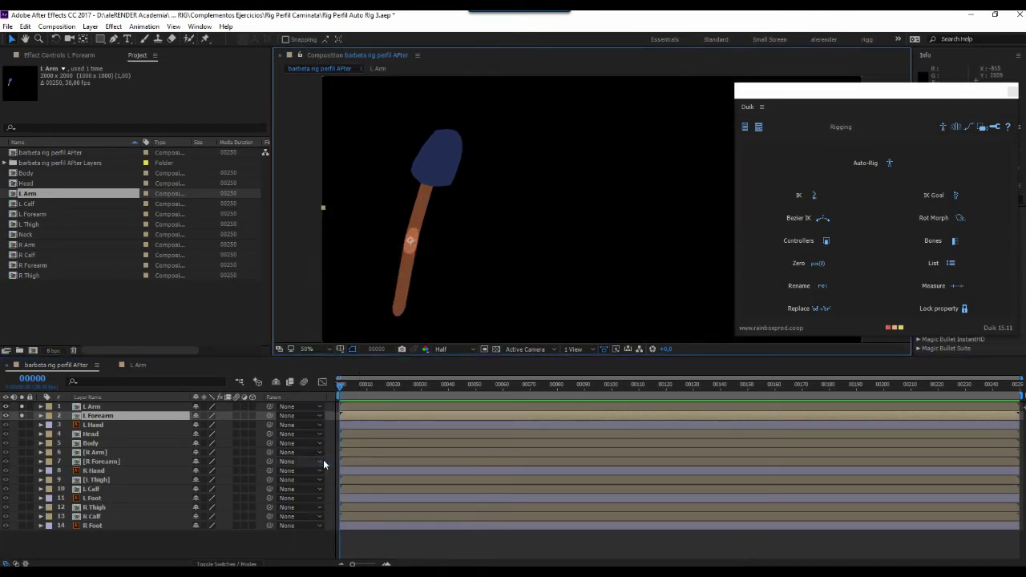
left_click_drag(410, 278, 408, 293)
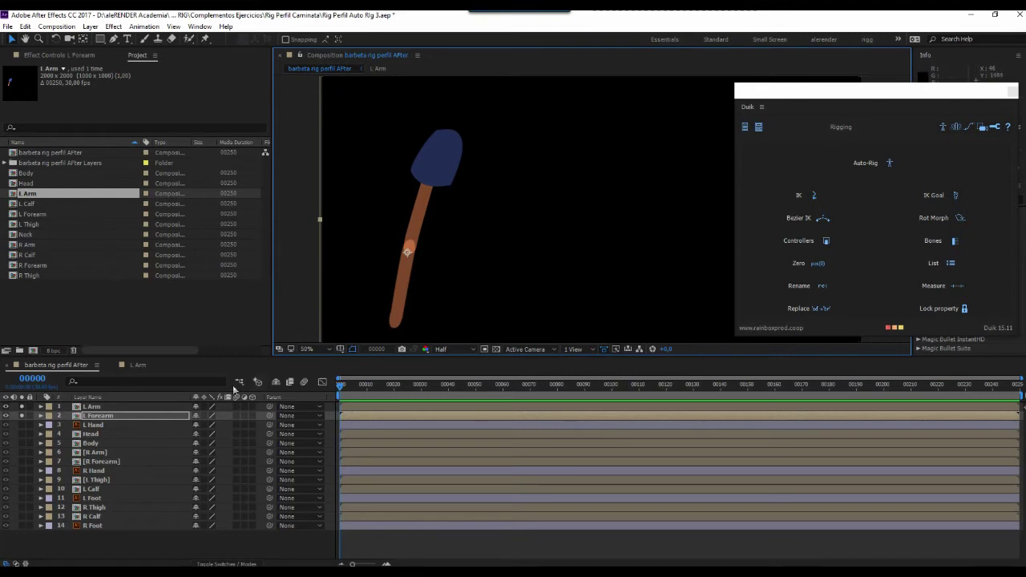
double_click(104, 415)
left_click(504, 227)
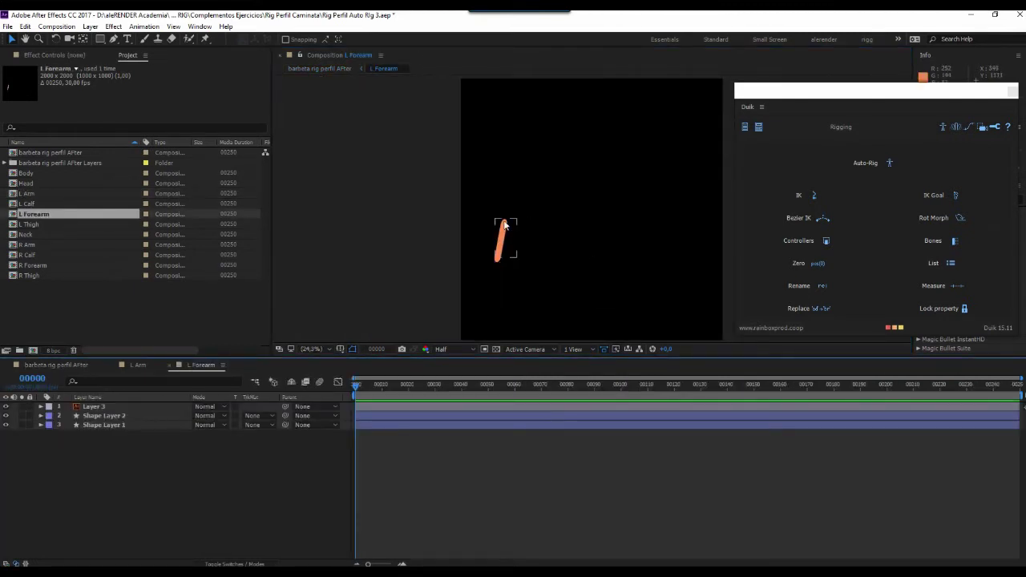
left_click(361, 288)
left_click(22, 424)
left_click(22, 416)
left_click(23, 406)
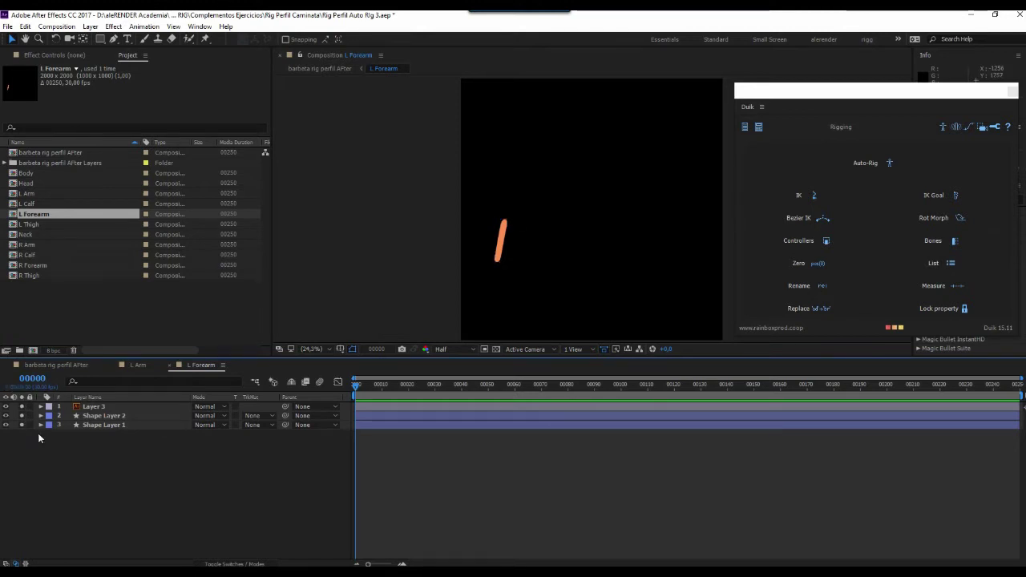
left_click(64, 365)
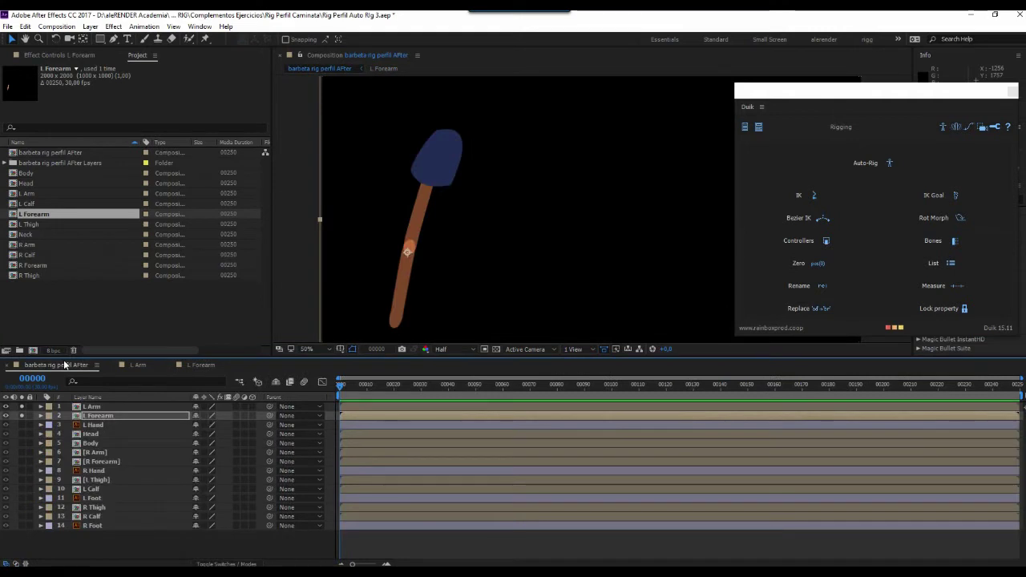
Move the L Hand to the forearm's end, pivot it at the wrist, and solo R Arm.
left_click(108, 416)
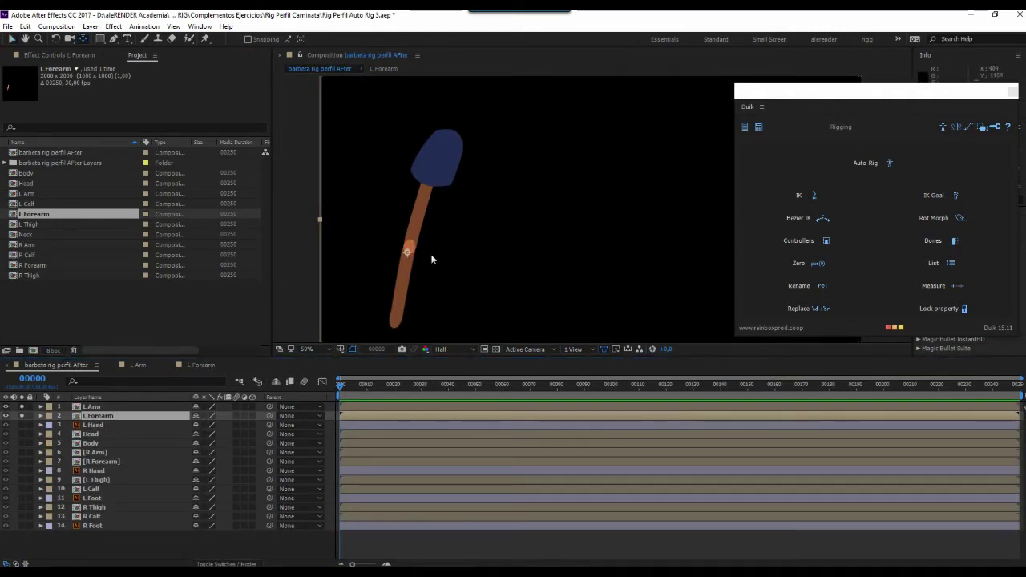
left_click(409, 255)
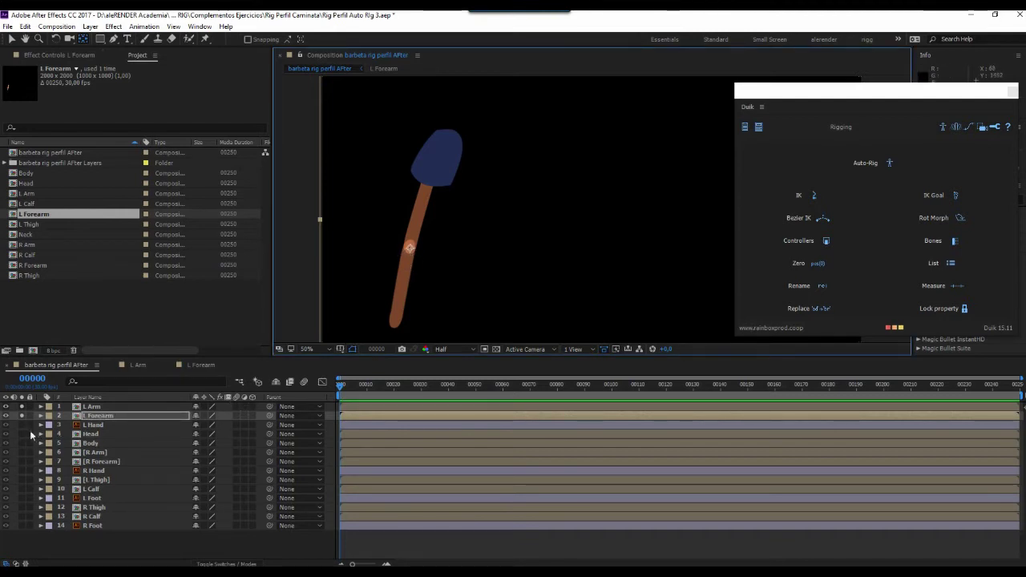
left_click(6, 425)
left_click(93, 426)
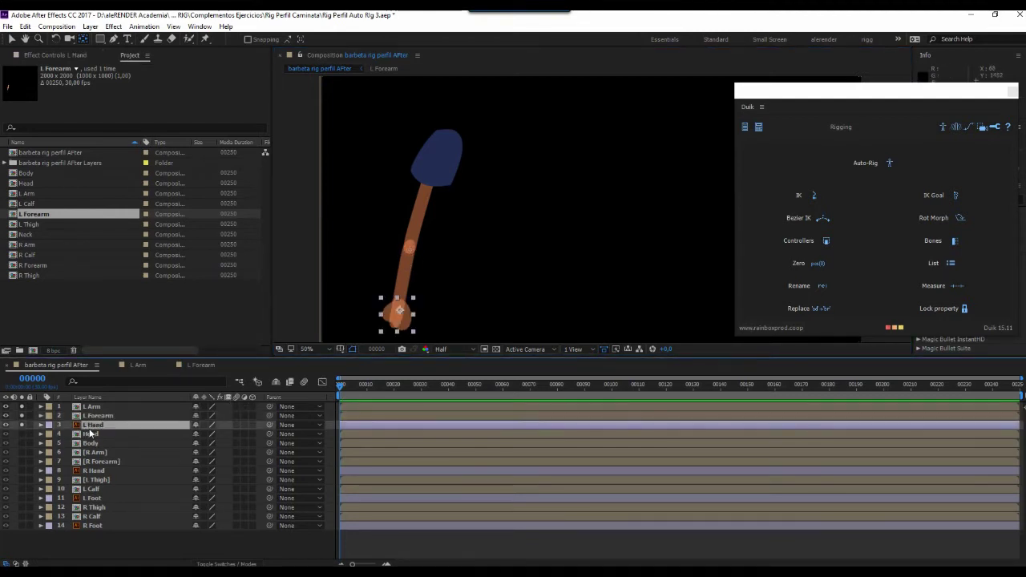
left_click(11, 38)
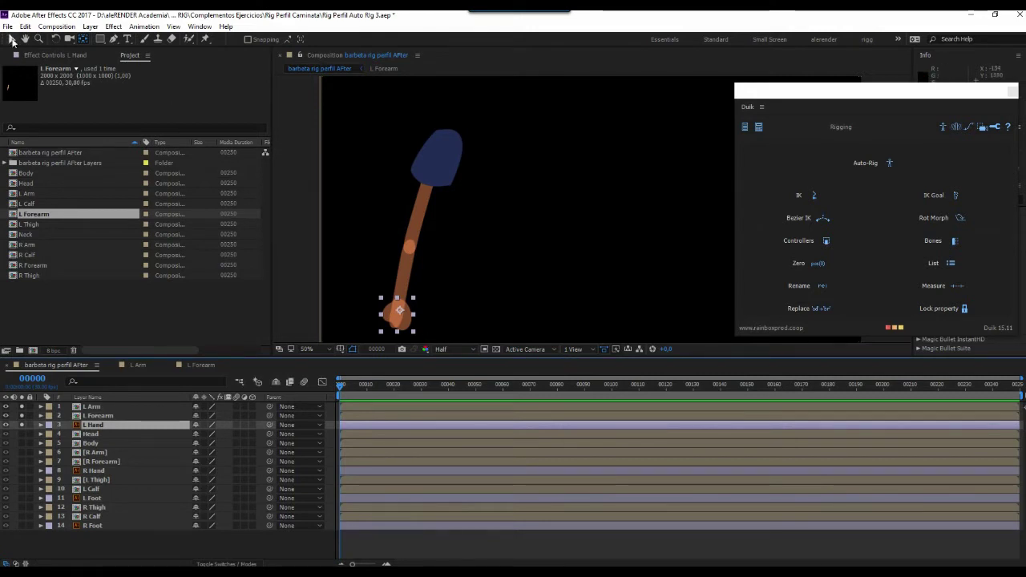
mouse_move(408, 325)
left_mouse_down()
mouse_move(405, 335)
mouse_move(405, 316)
left_mouse_up()
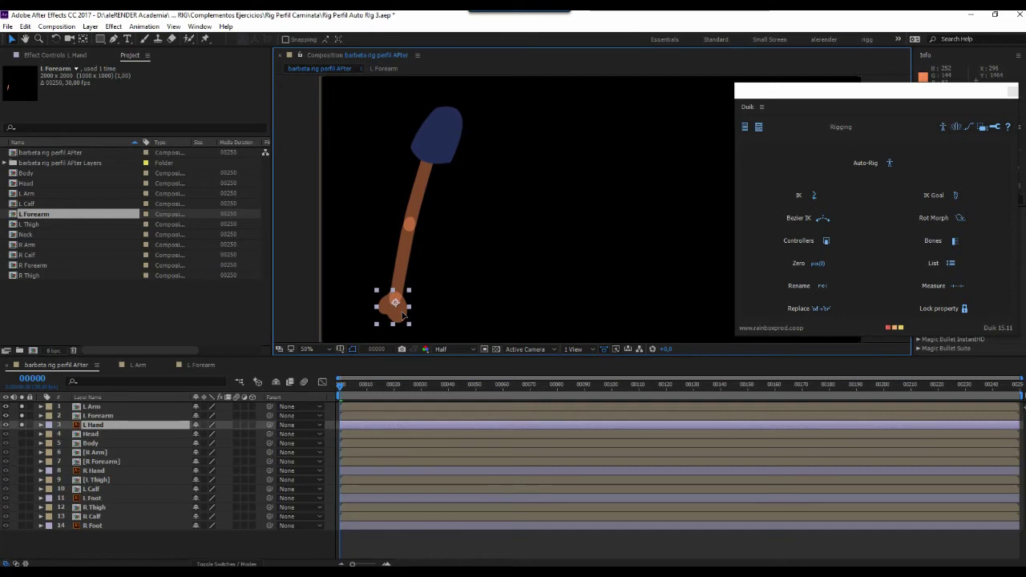
left_click(84, 38)
left_click_drag(395, 303, 395, 298)
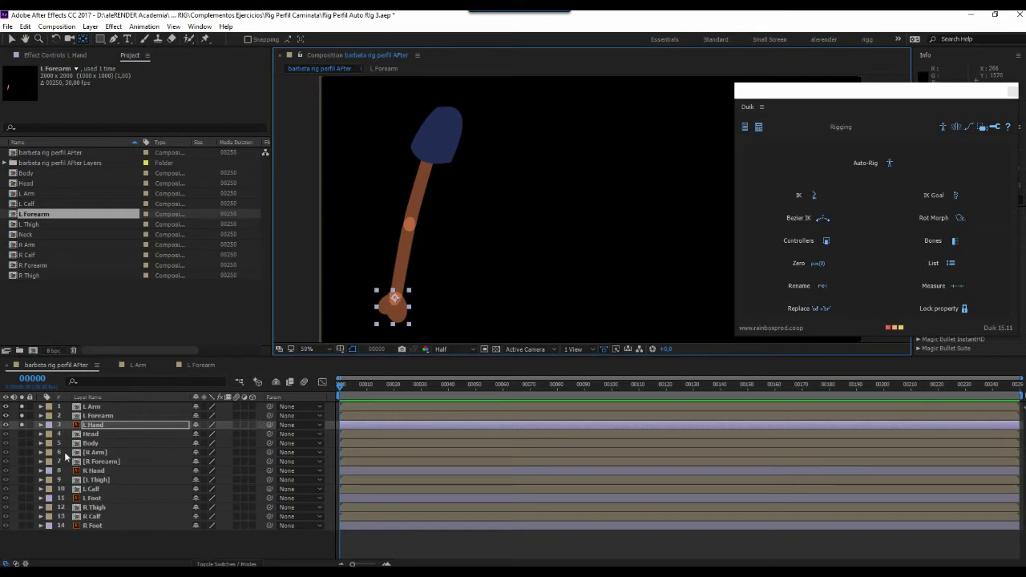
left_click(23, 461)
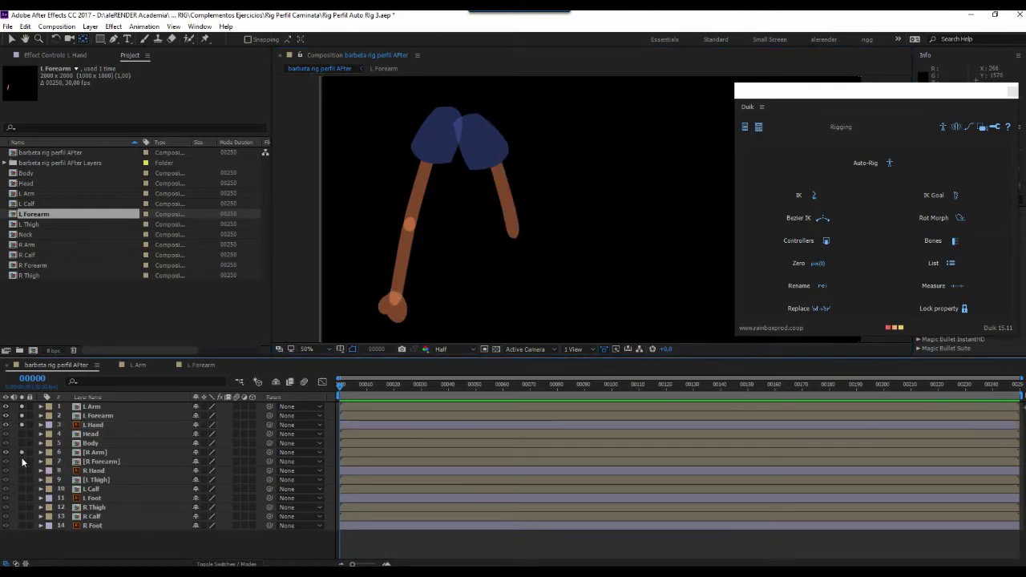
Solo R Forearm and raise its anchor point to the elbow with Pan Behind.
left_click(22, 461)
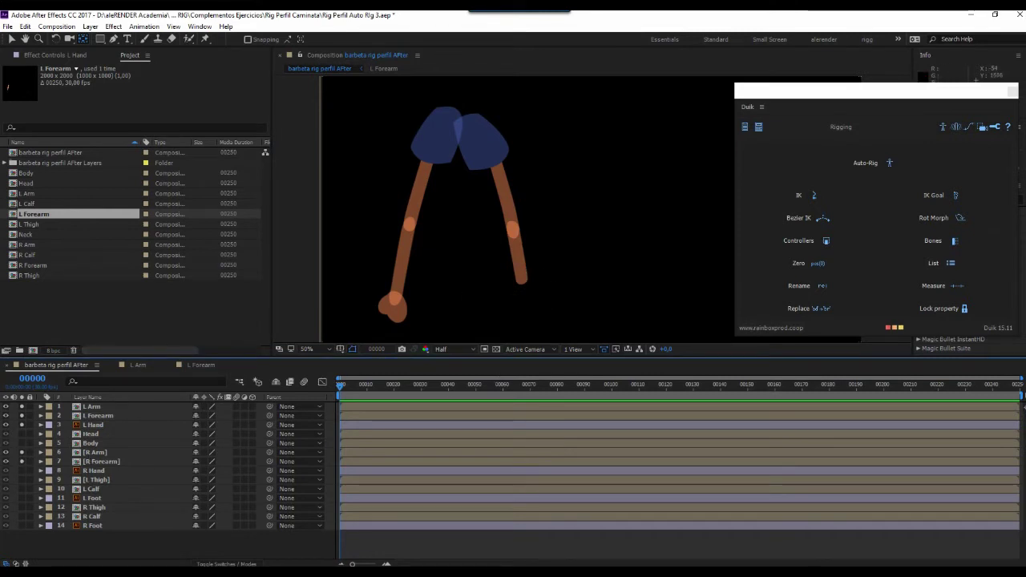
left_click(520, 264)
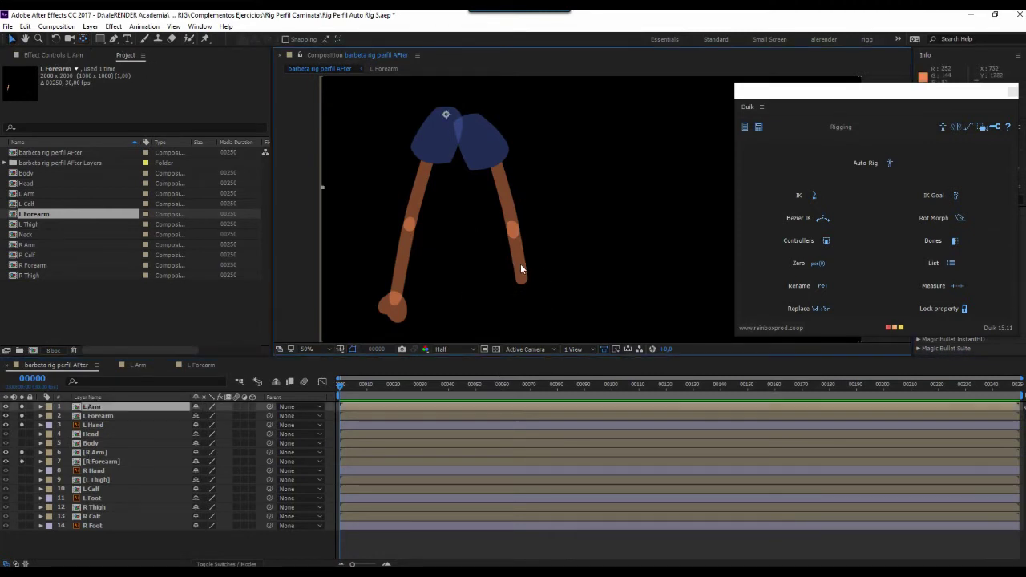
left_click(99, 463)
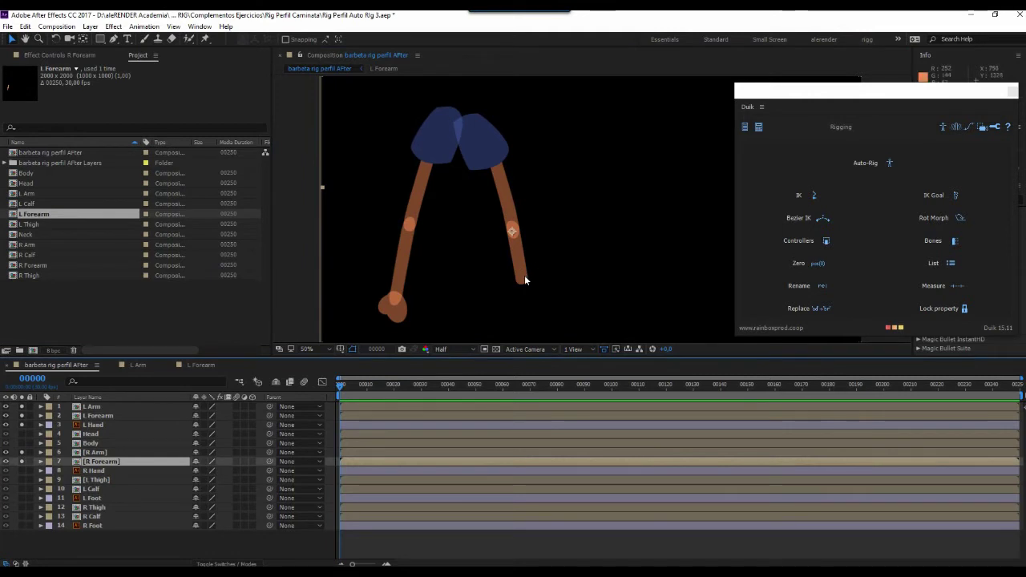
left_click_drag(526, 287, 527, 286)
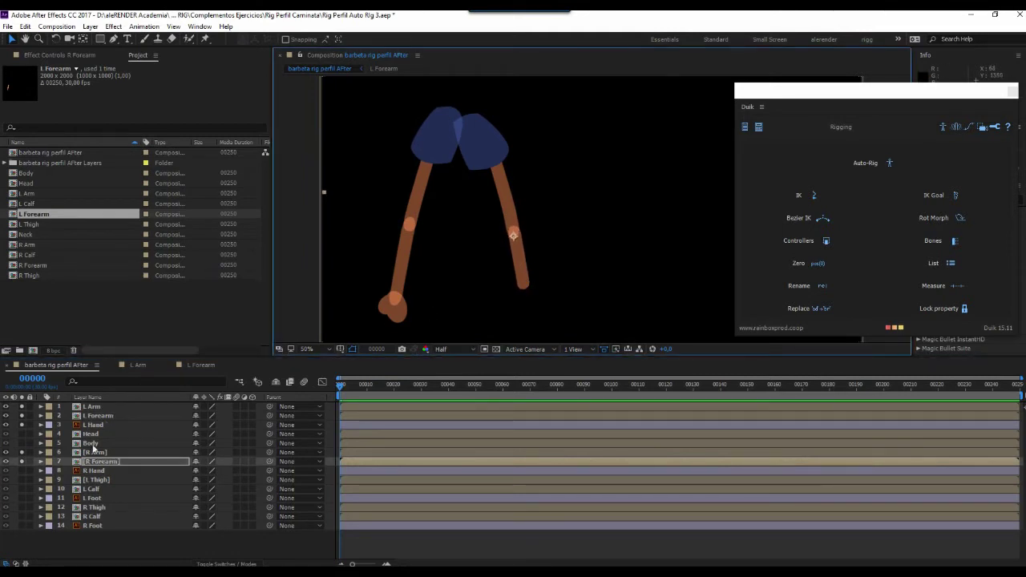
key("y")
left_click_drag(514, 235, 514, 232)
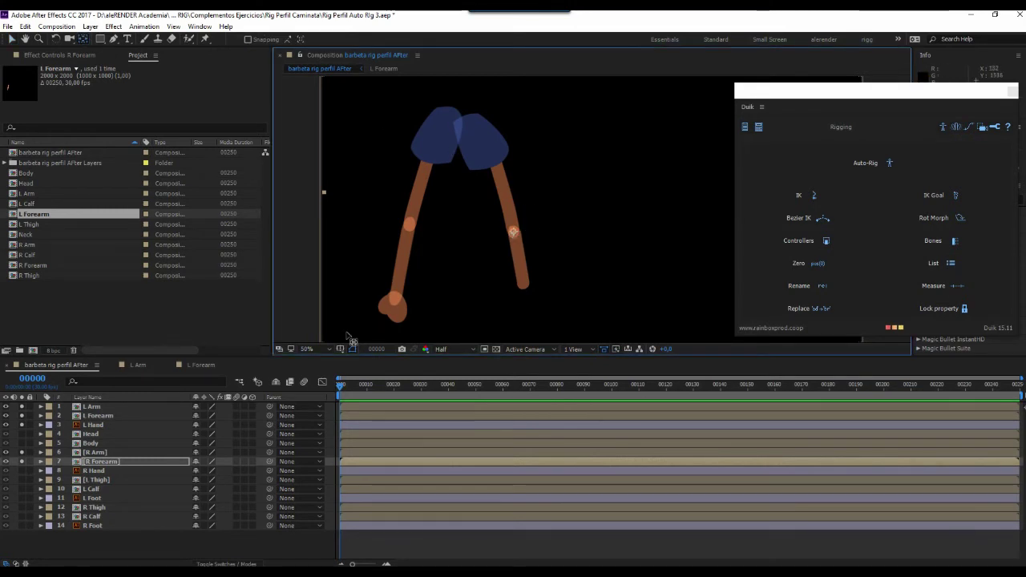
Show and reposition the R Hand, pivot it at the wrist, then solo Head and Body.
left_click(22, 470)
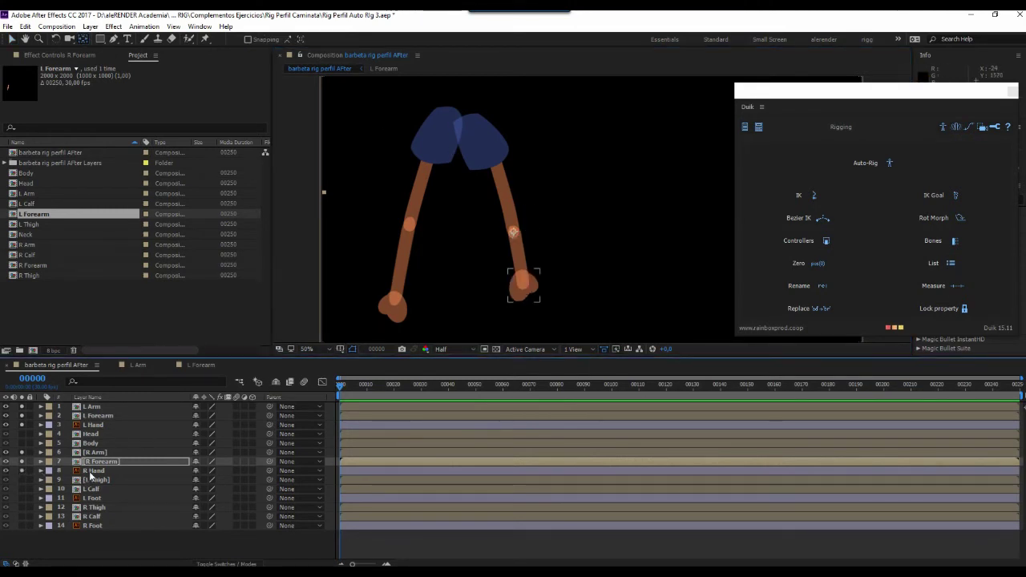
left_click(96, 479)
left_click(94, 470)
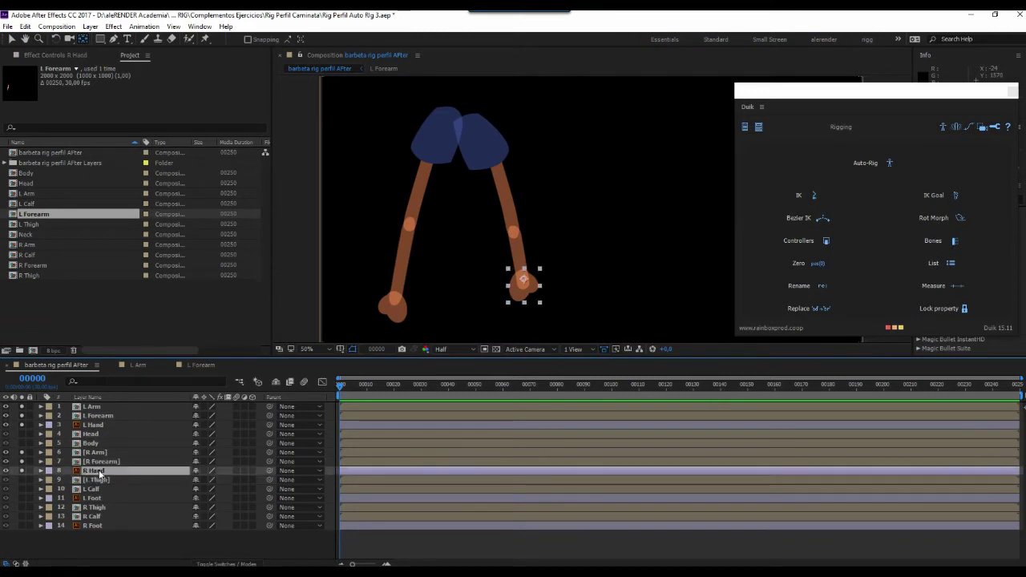
key("v")
left_click(529, 297)
left_click_drag(529, 297, 531, 307)
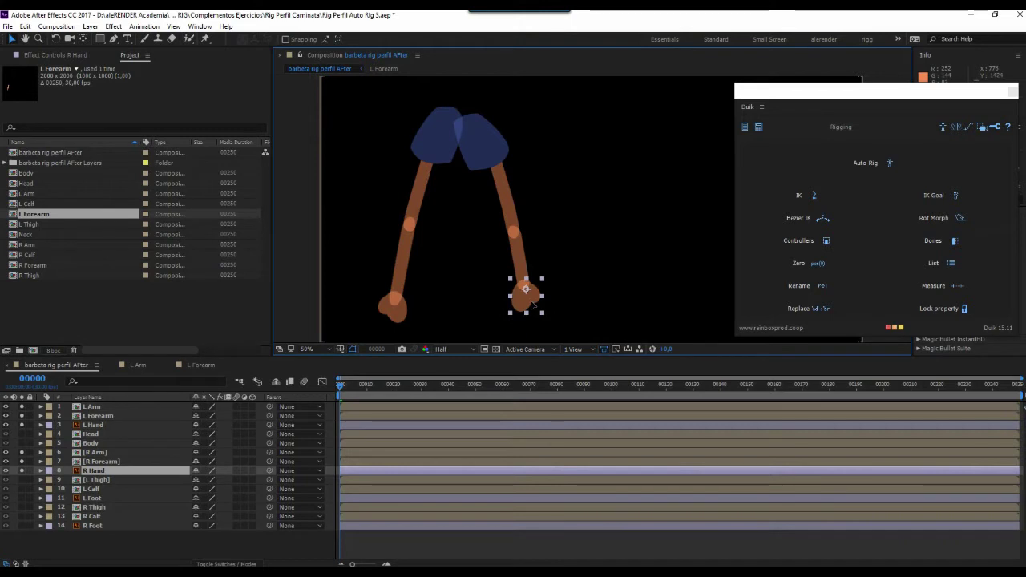
left_click(83, 38)
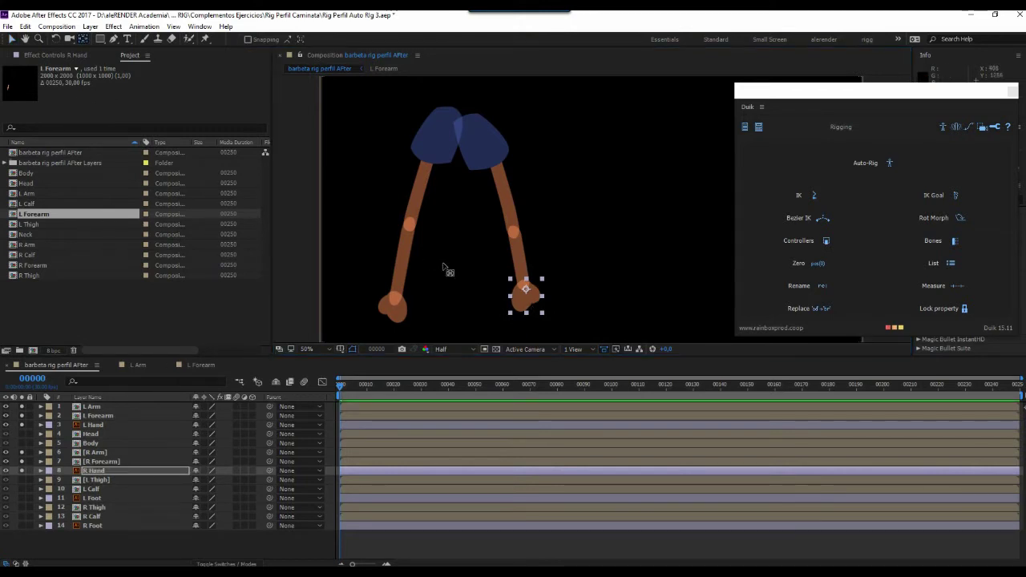
left_click(533, 294)
left_click_drag(533, 294, 530, 291)
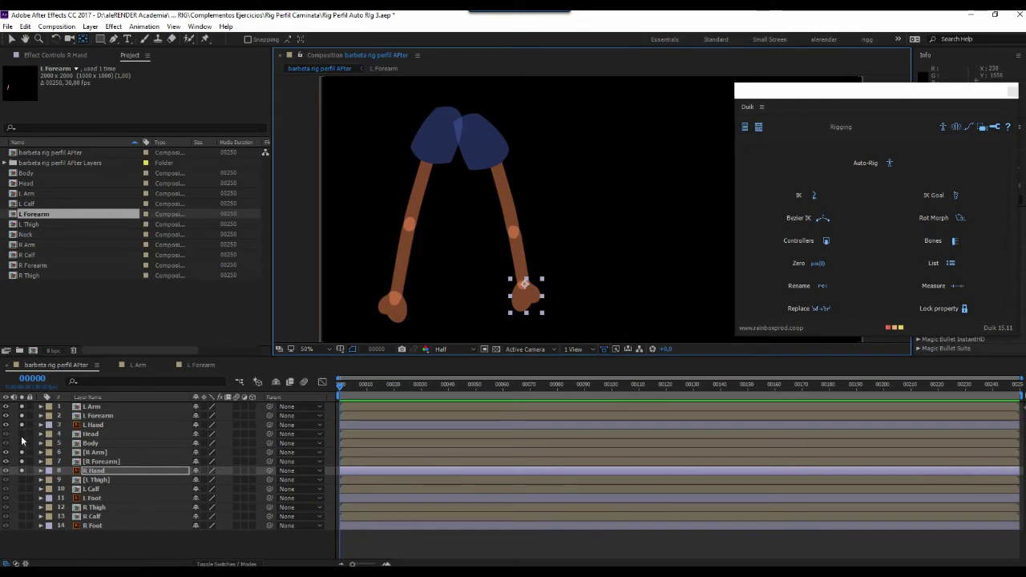
left_click_drag(22, 433, 22, 444)
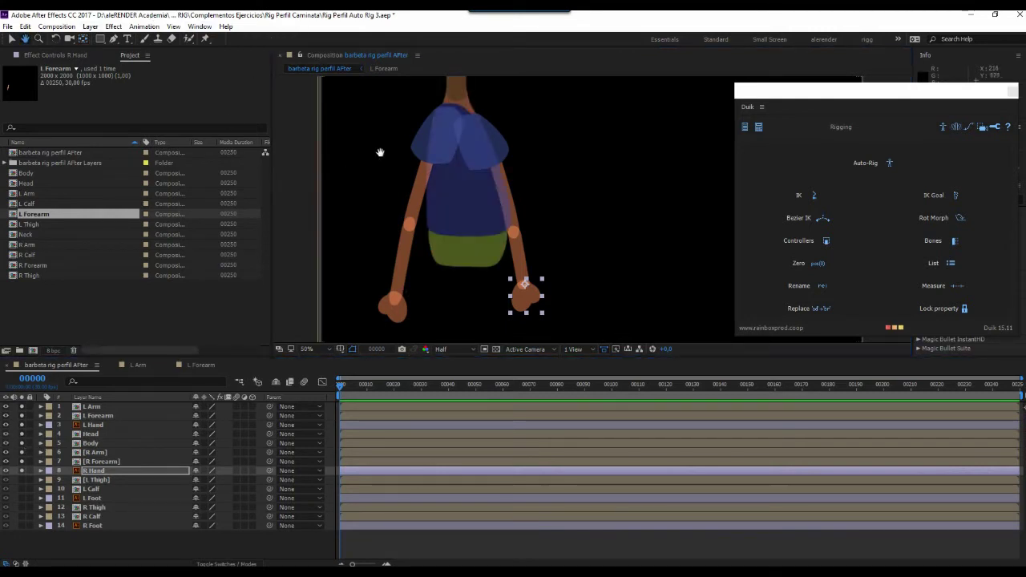
Pan up to the head and set the Head layer's anchor at the neck below the beard.
left_click_drag(380, 152, 366, 238)
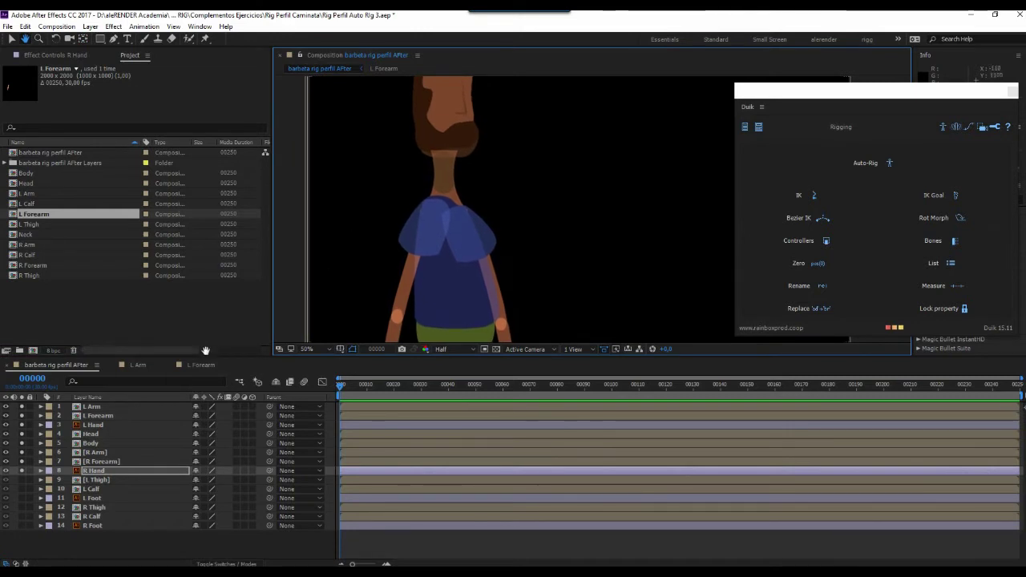
left_click(11, 39)
left_click(97, 472)
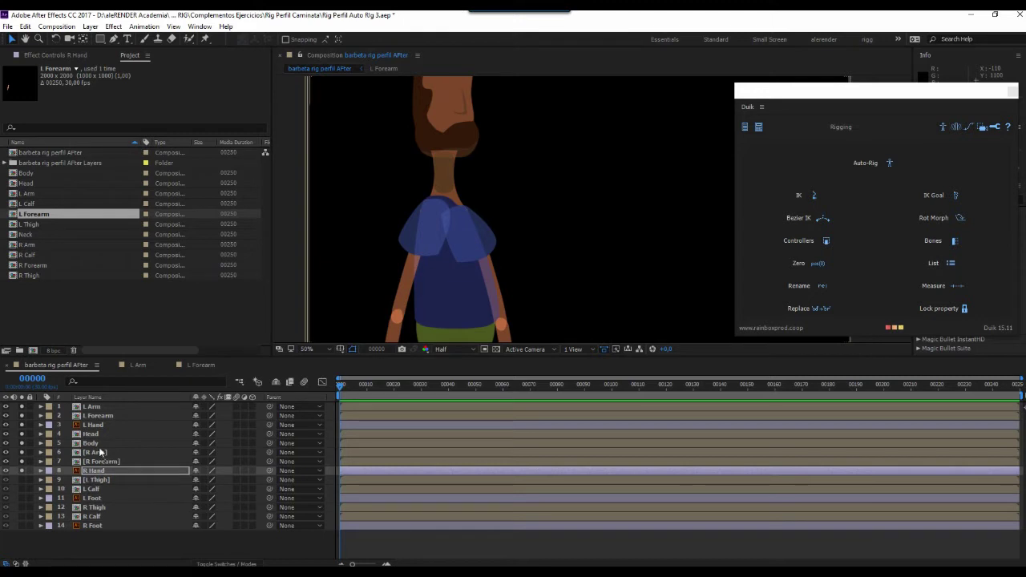
left_click(96, 445)
left_click(92, 433)
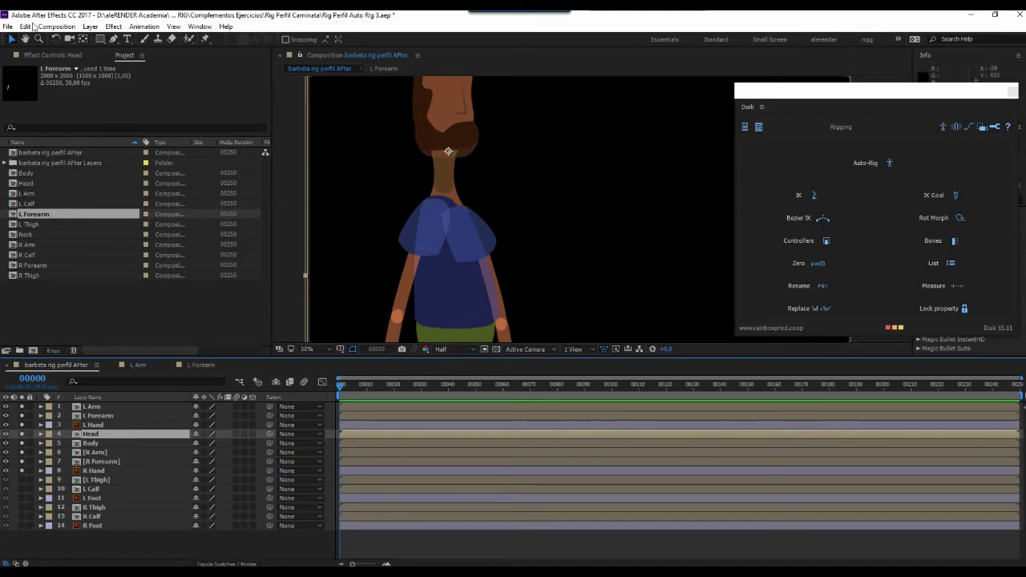
left_click(82, 38)
left_click(446, 153)
left_click_drag(446, 152, 445, 154)
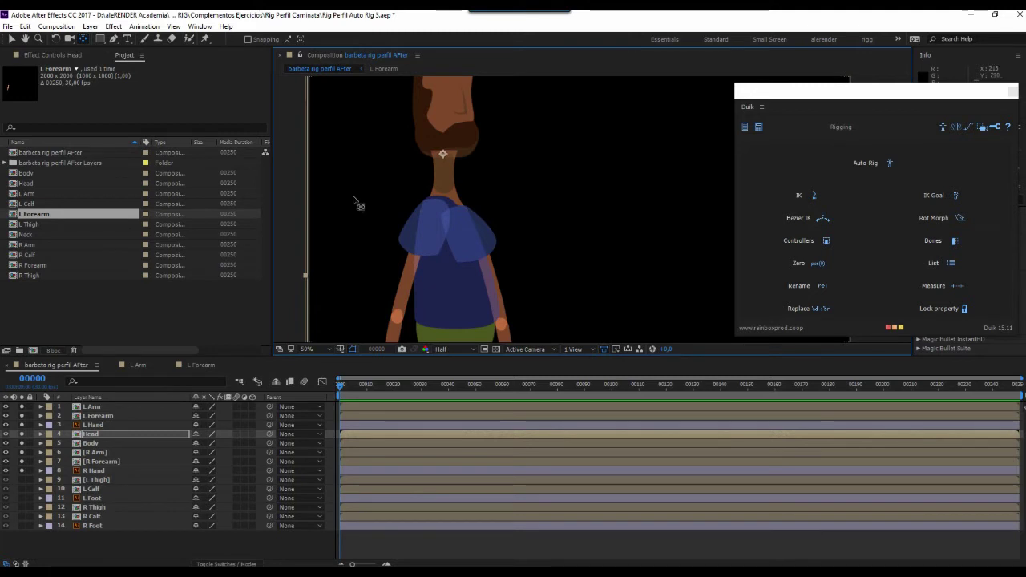
Reframe the view back down toward the legs.
left_click(25, 39)
left_click_drag(385, 182, 386, 163)
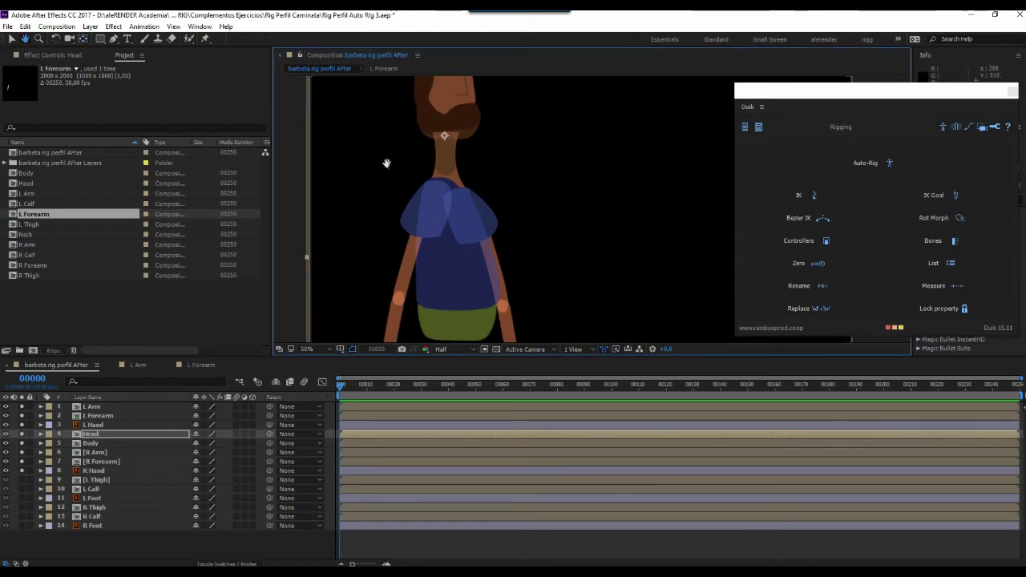
scroll(374, 160, "down", 5)
left_click(13, 40)
left_click(97, 481)
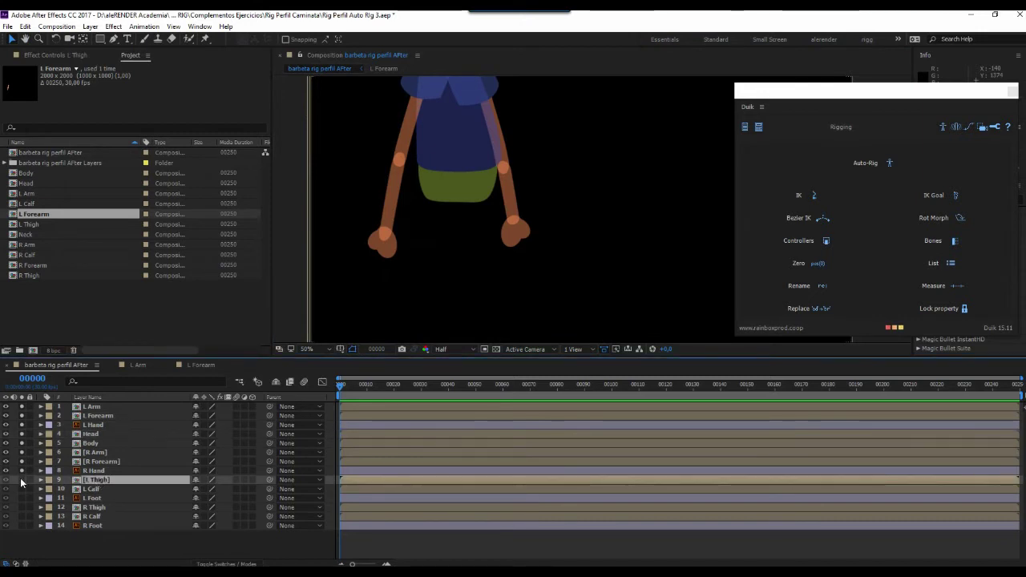
Solo L Thigh, lower it under the skirt and move its anchor up to the hip.
left_click(22, 481)
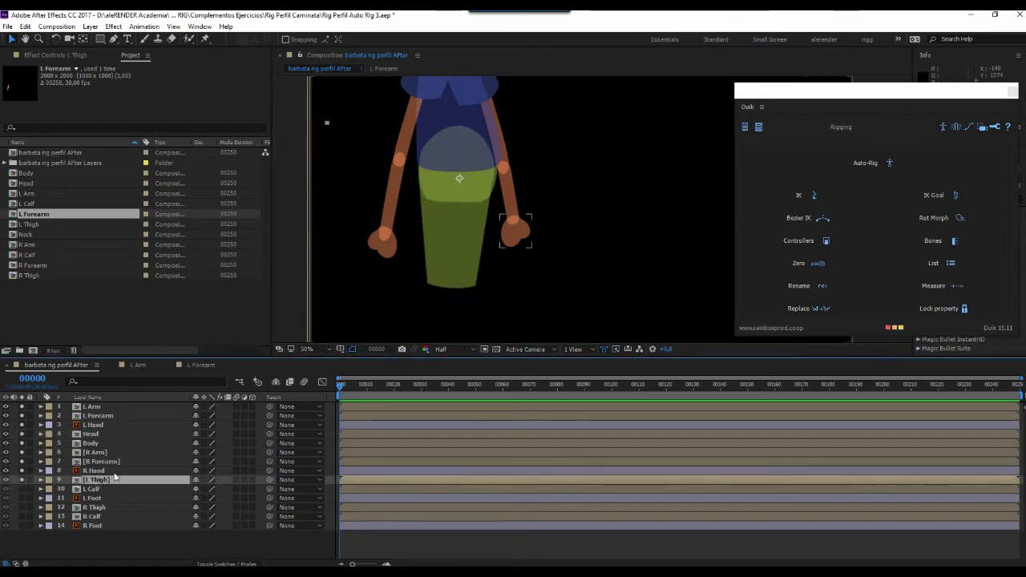
left_click(455, 246)
left_click_drag(456, 251, 454, 270)
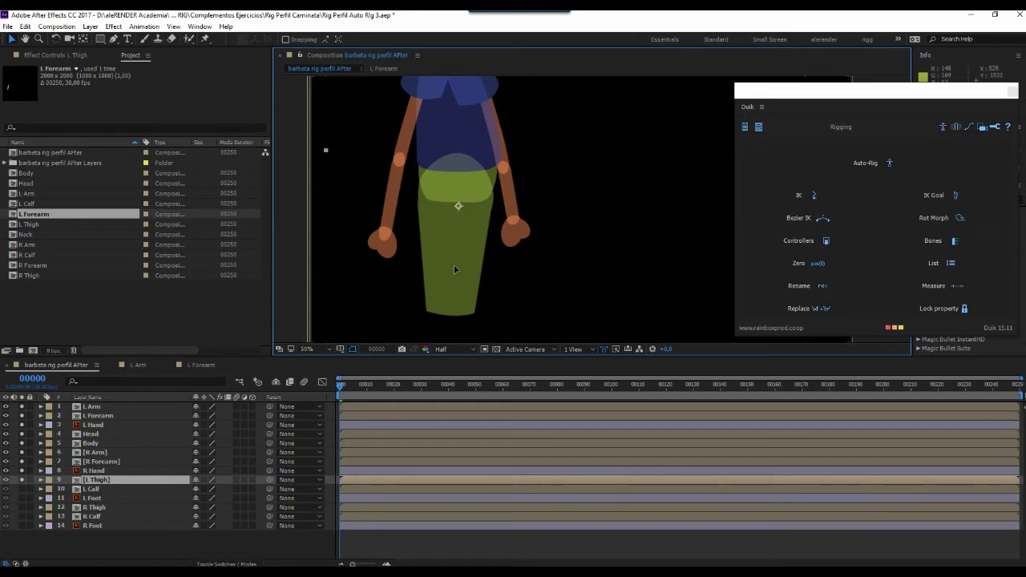
key("Return")
left_click(82, 39)
left_click_drag(453, 189, 447, 183)
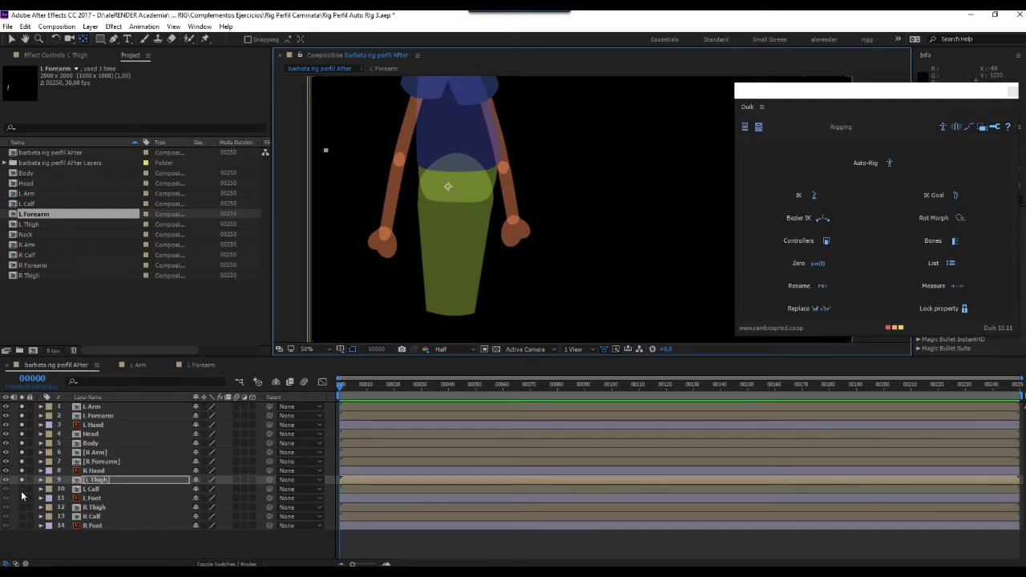
Show the L Calf and move it down below the thigh.
left_click(21, 491)
left_click(24, 39)
left_click_drag(339, 280, 323, 183)
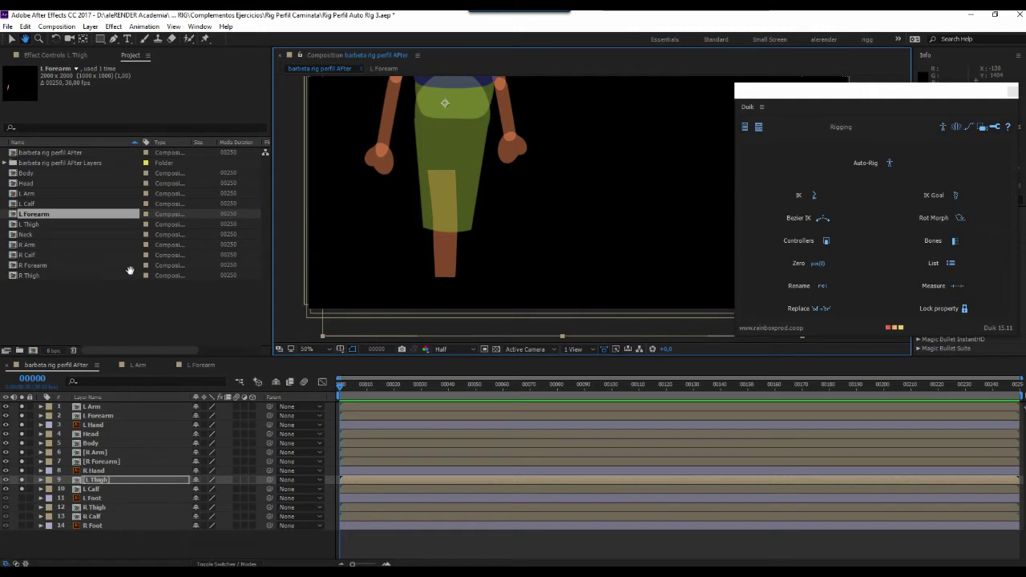
left_click(12, 39)
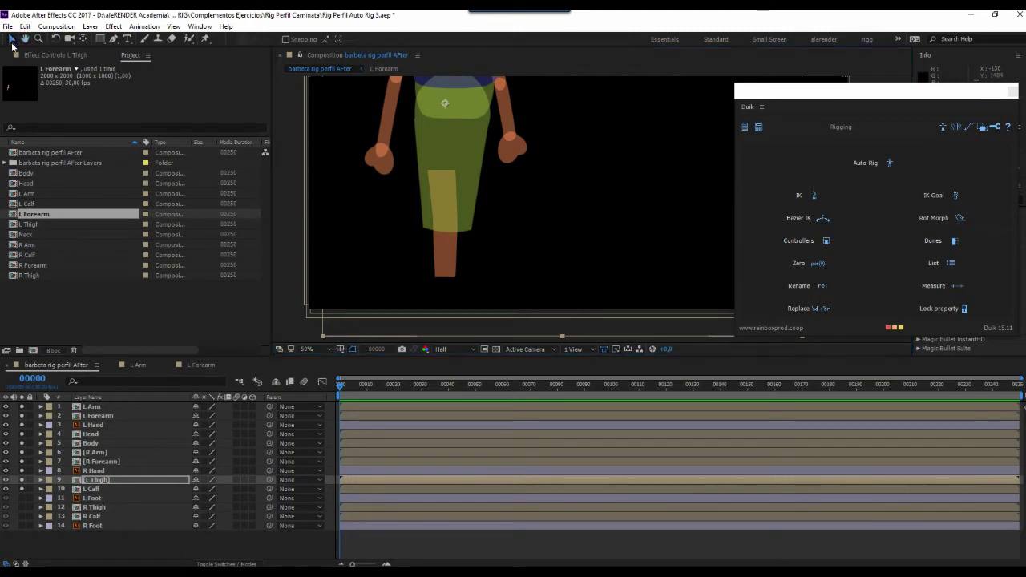
left_click(92, 489)
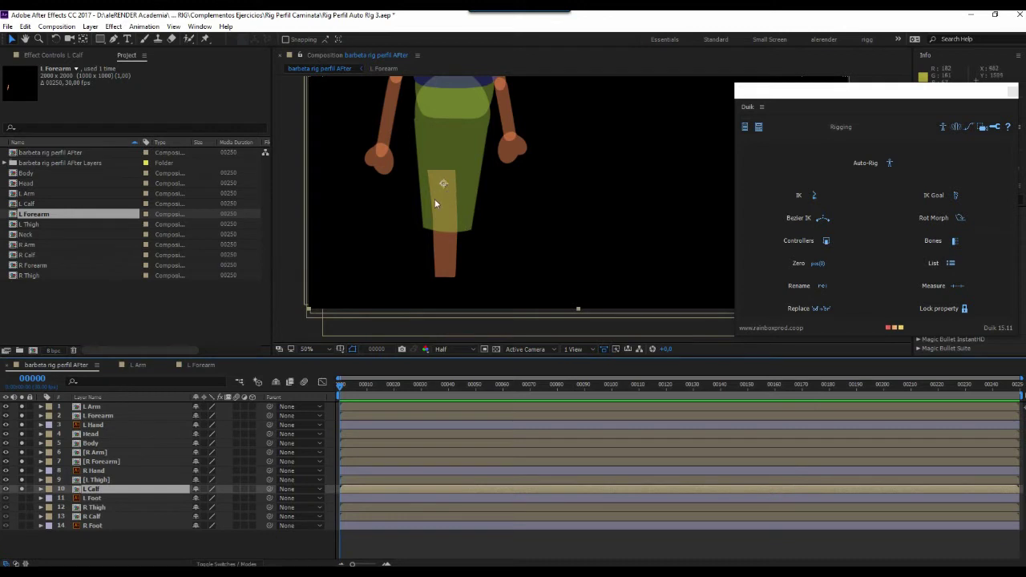
left_click_drag(449, 231, 452, 279)
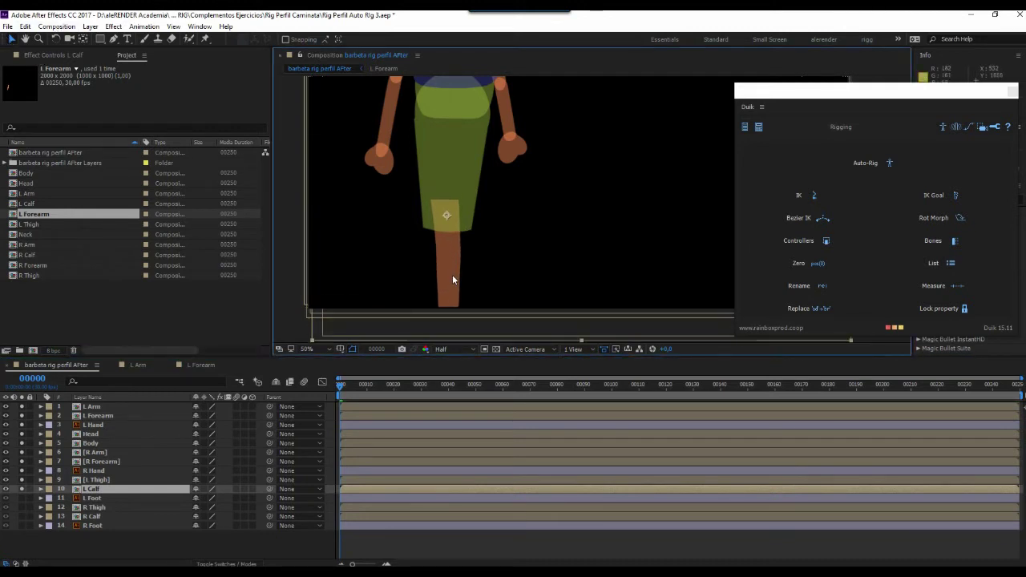
key("Down")
key("Down")
key("Down")
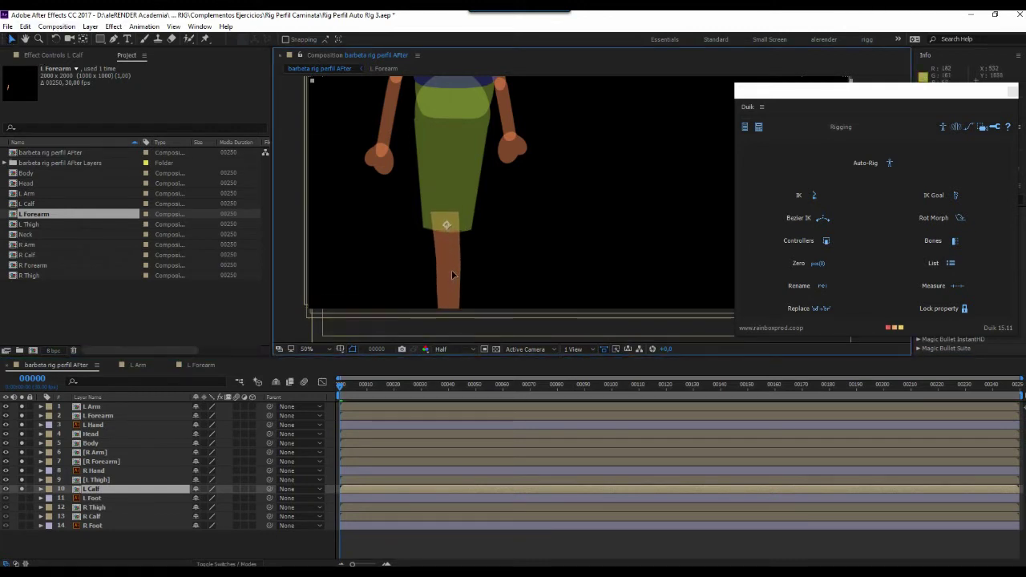
key("Return")
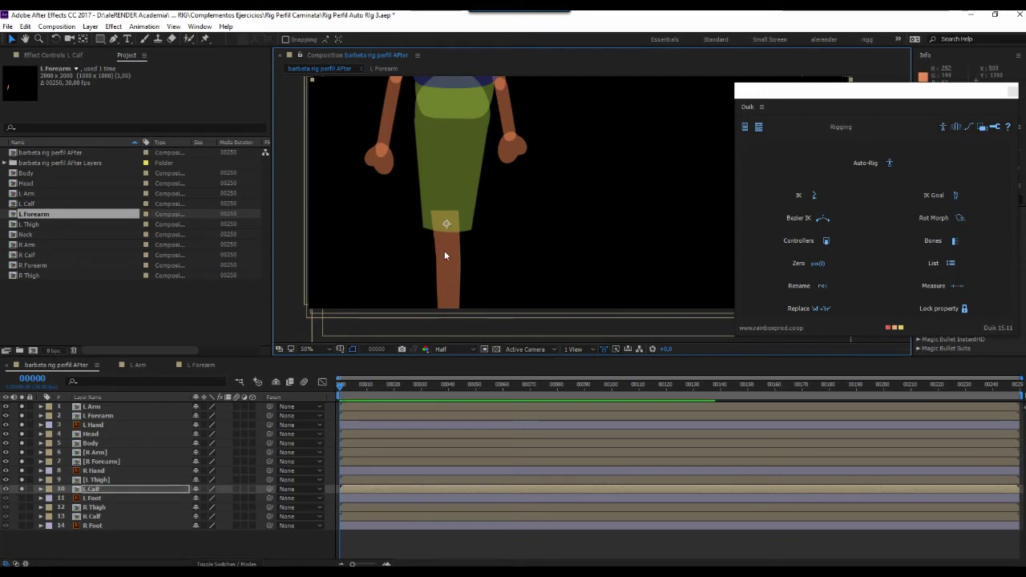
Pan to the lower leg and set the viewer magnification to Fit.
left_click(26, 39)
left_click_drag(387, 207, 387, 86)
left_click_drag(354, 248, 364, 200)
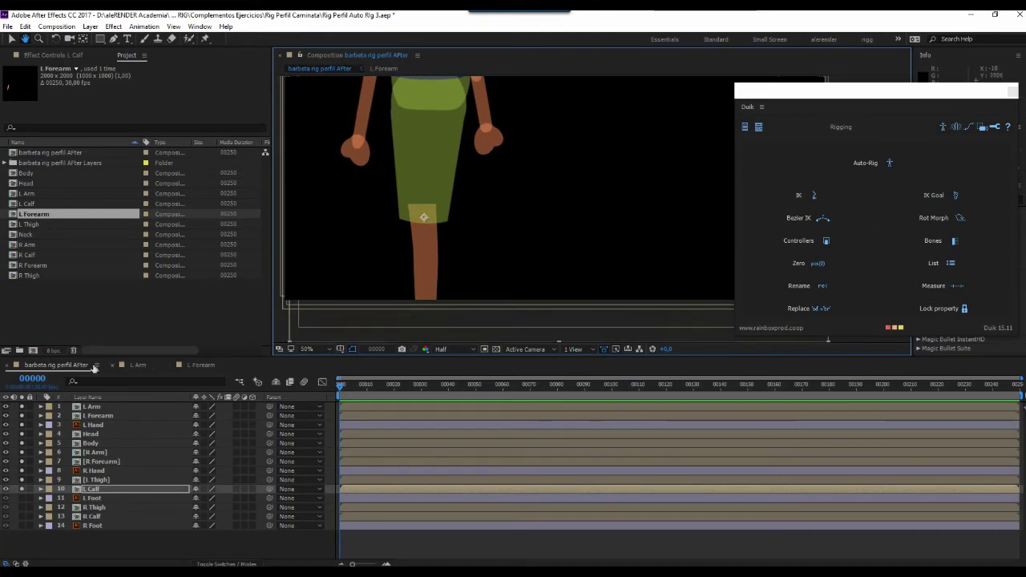
left_click(328, 350)
left_click(328, 363)
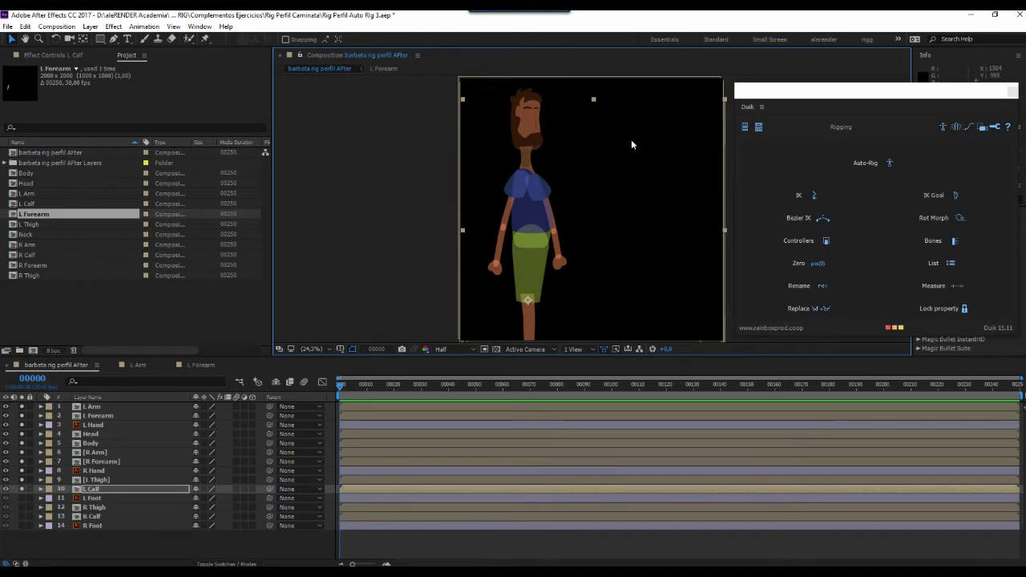
Change the composition height from 2000 to 2400 px in Composition Settings.
key("alt+c")
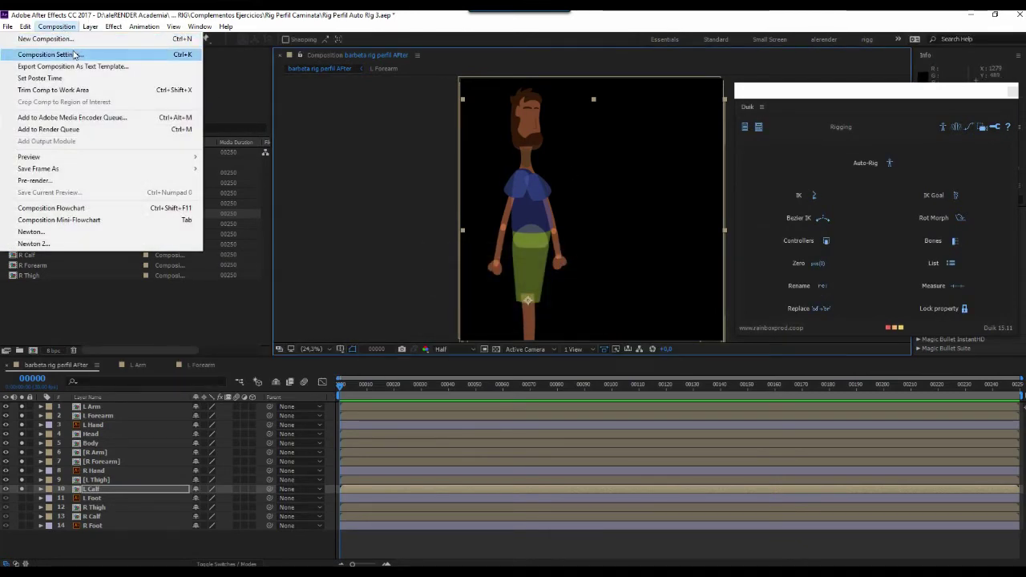
key("Return")
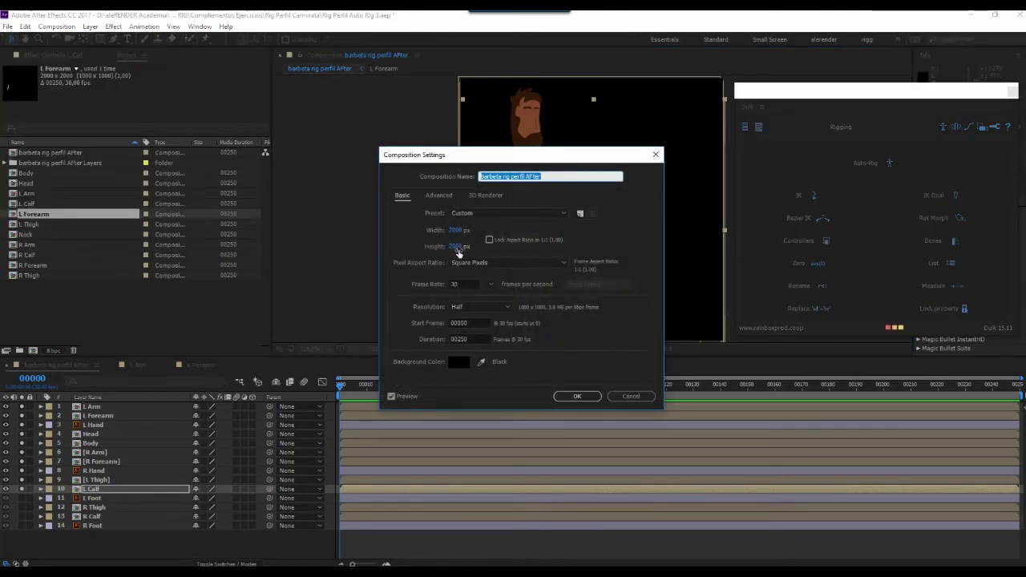
left_click(455, 245)
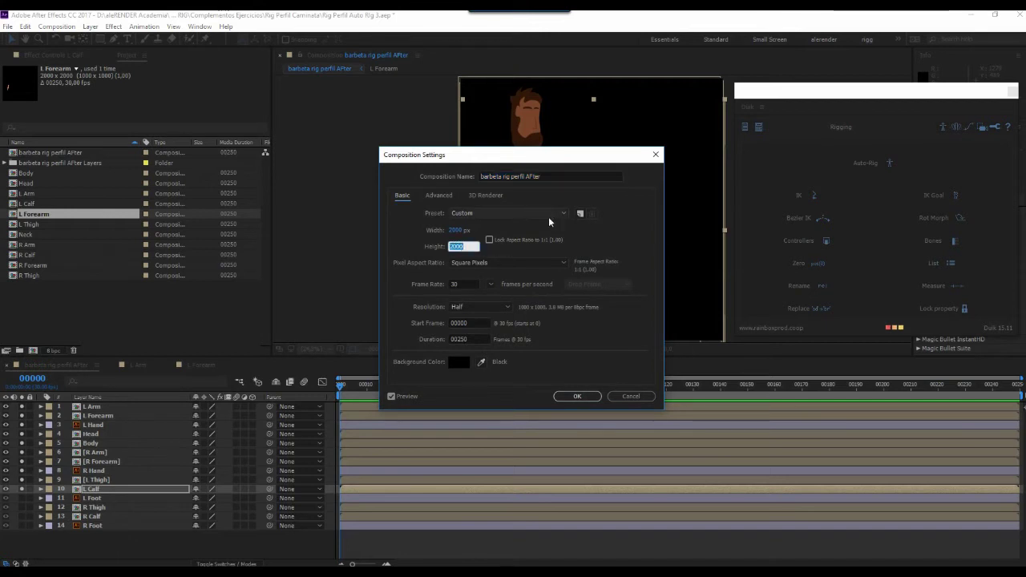
type("2400")
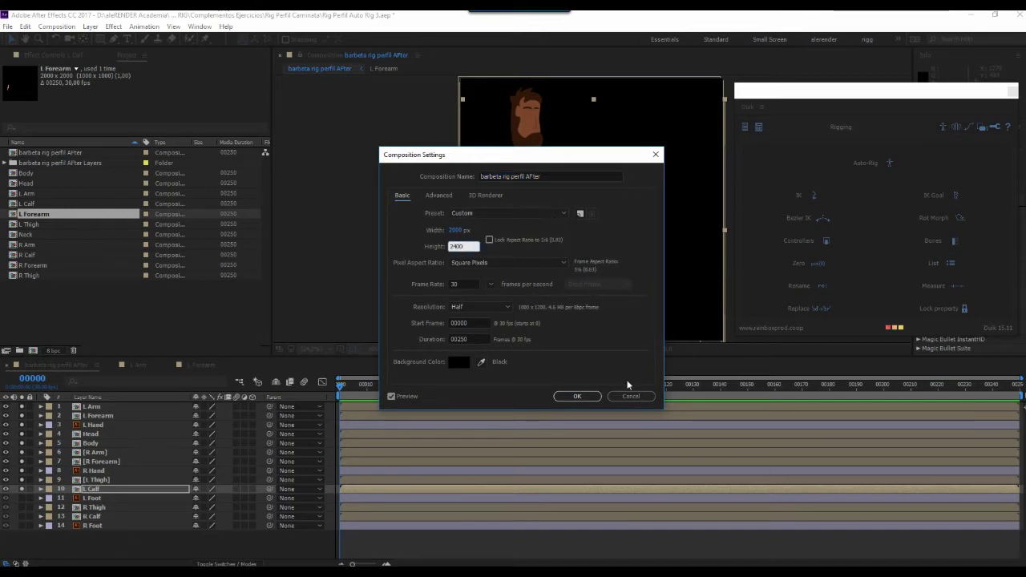
left_click(583, 396)
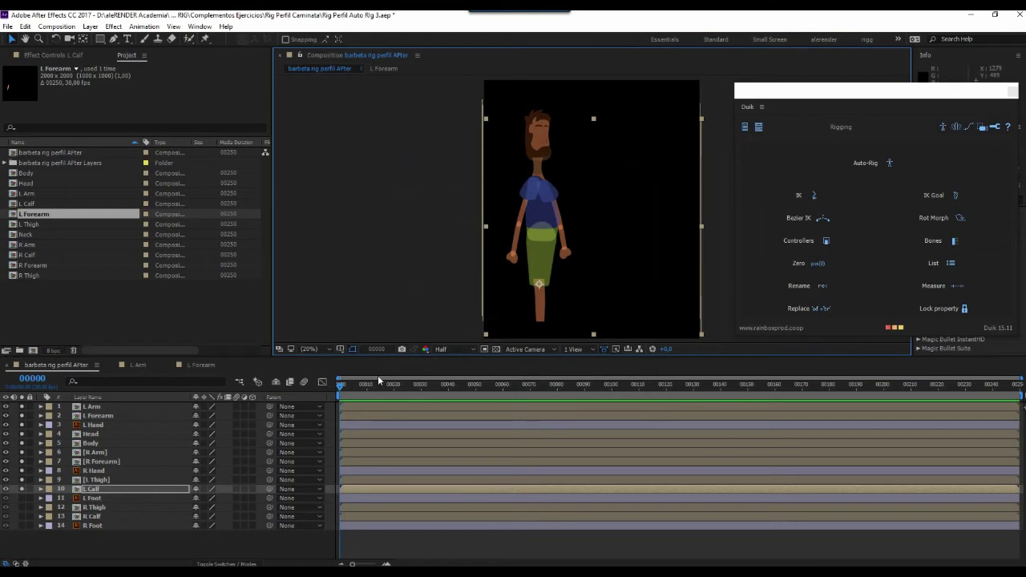
At 50% zoom, move the L Foot down to the end of the calf.
left_click(95, 499)
left_click(27, 500)
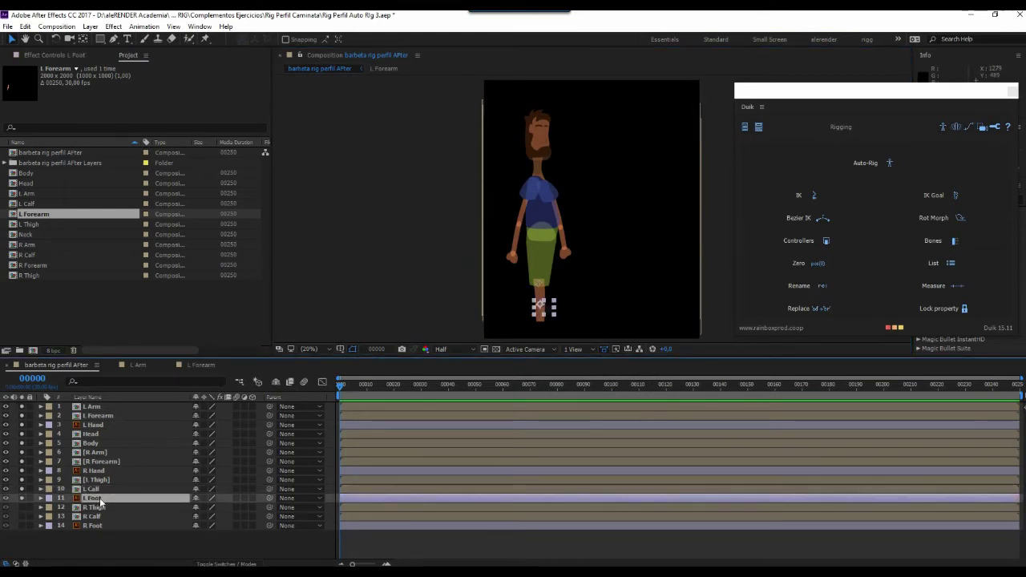
left_click(310, 350)
left_click(327, 460)
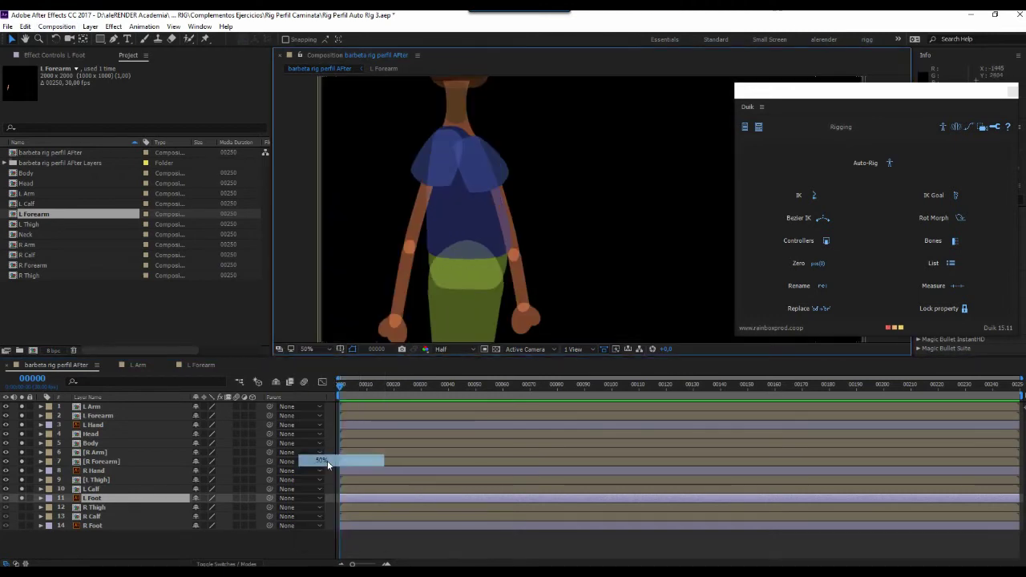
scroll(335, 222, "down", 5)
scroll(335, 221, "down", 3)
left_click(14, 41)
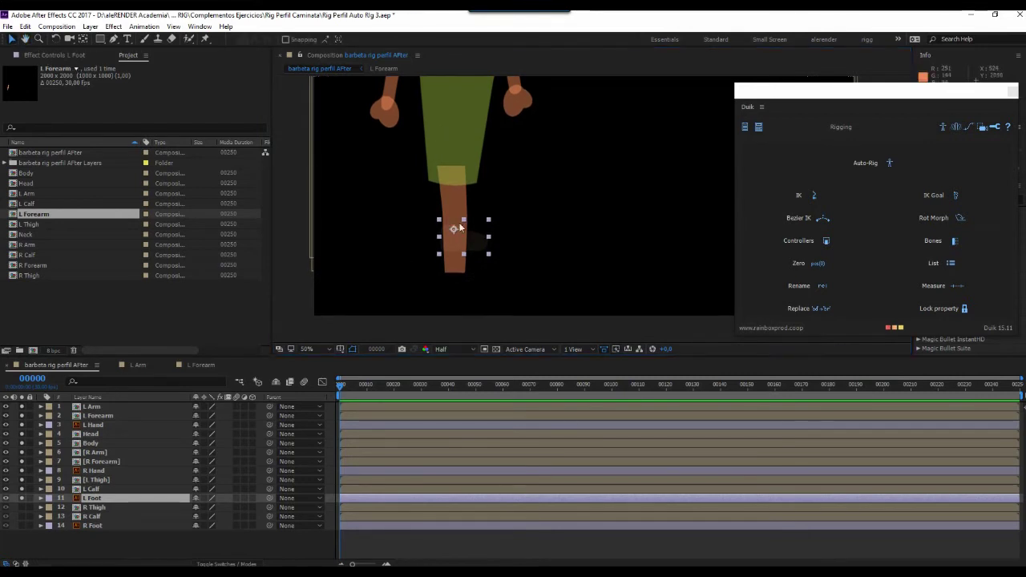
left_click_drag(487, 246, 489, 287)
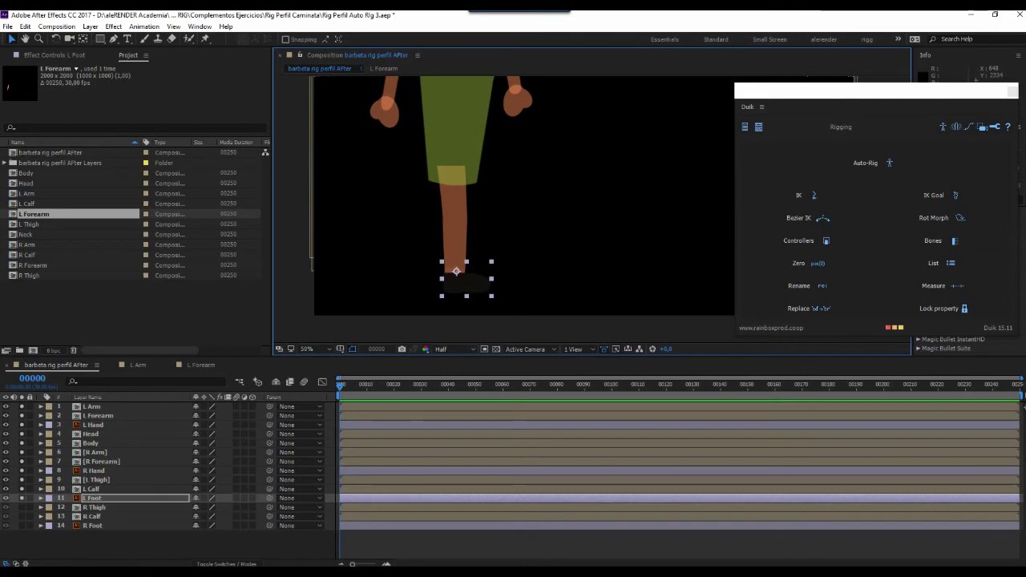
Show the R Thigh, lower it under the skirt and move its anchor to the hip.
left_click(24, 514)
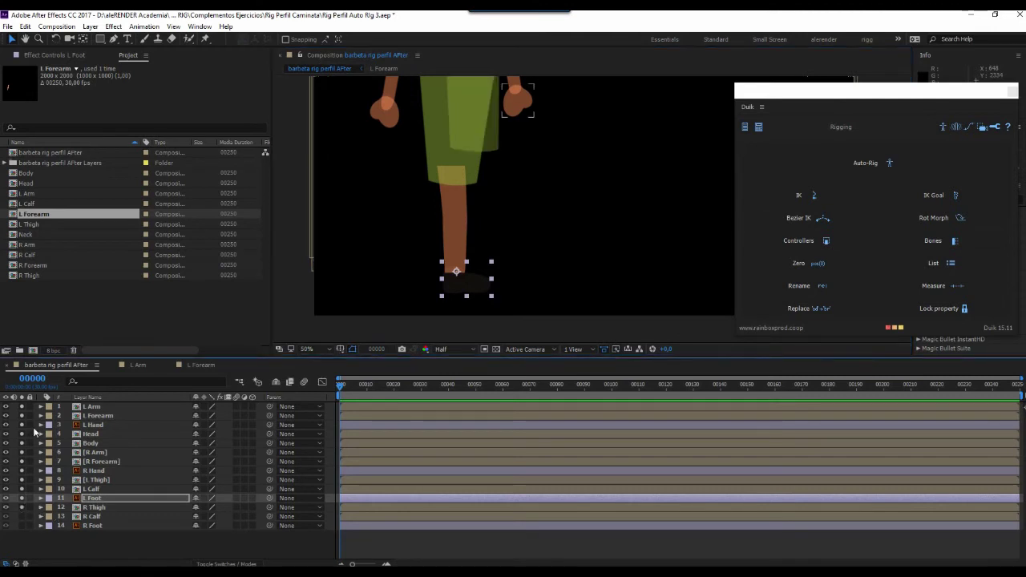
left_click(25, 38)
left_click_drag(295, 114, 301, 230)
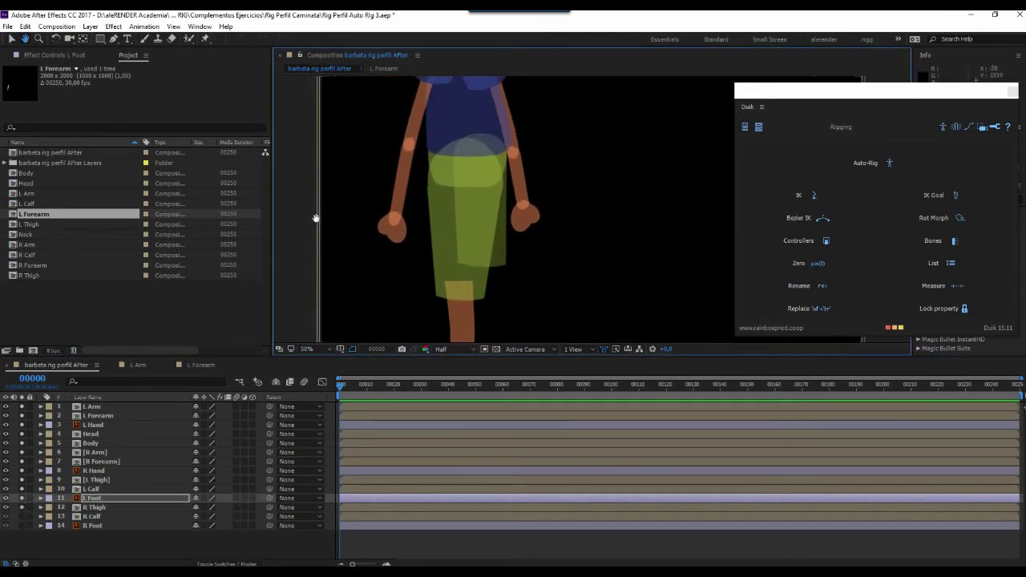
left_click(12, 38)
left_click(113, 507)
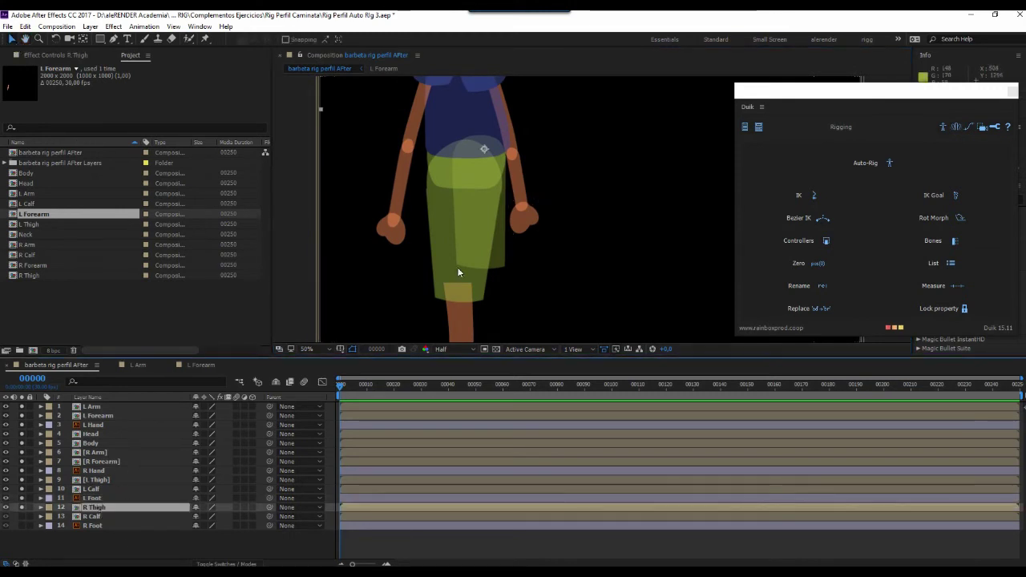
left_click(506, 272)
left_click_drag(506, 272, 502, 284)
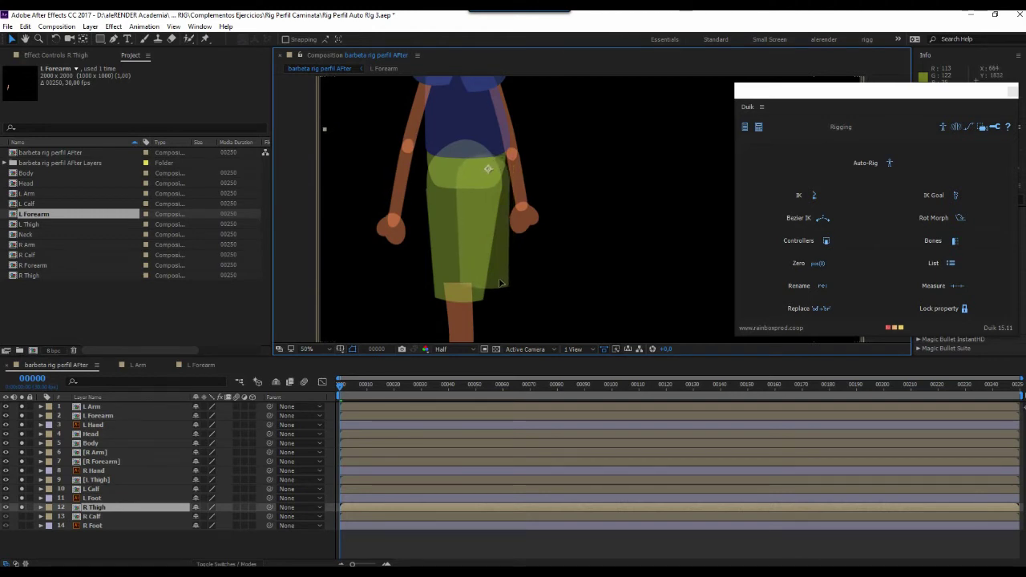
key("Return")
key("y")
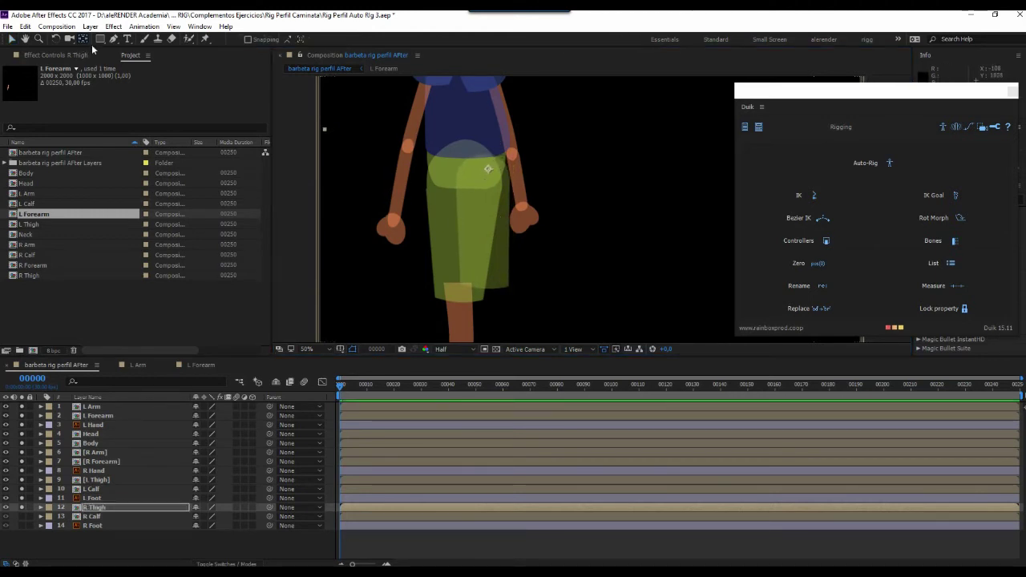
left_click_drag(487, 178, 484, 176)
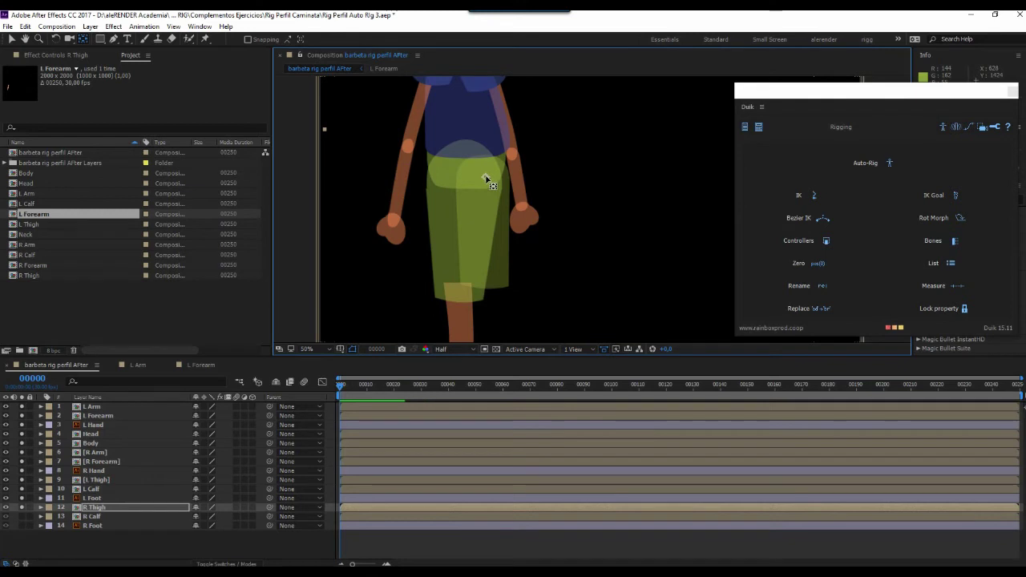
Show the R Calf and position it under the right thigh.
left_click(104, 472)
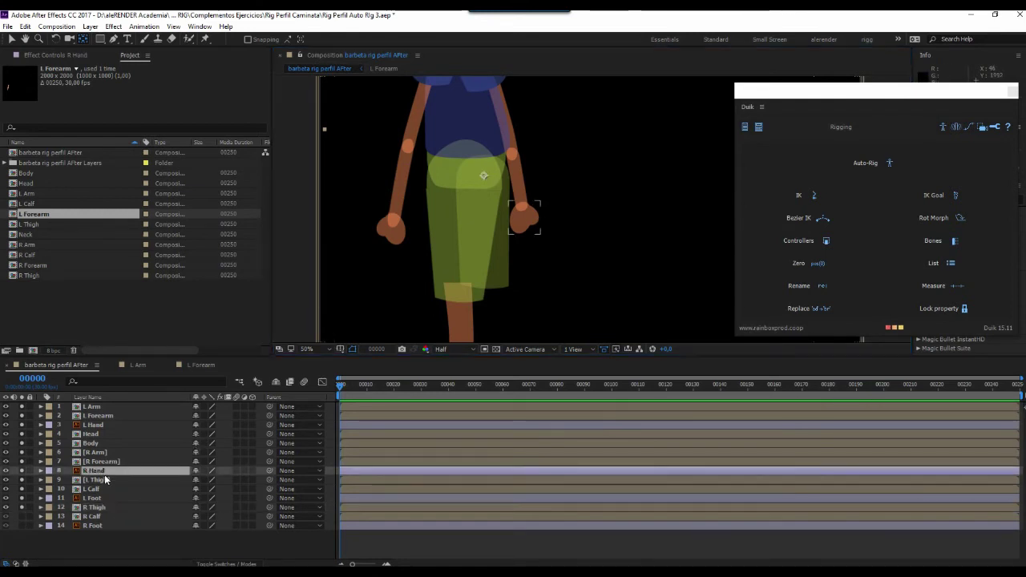
left_click(104, 479)
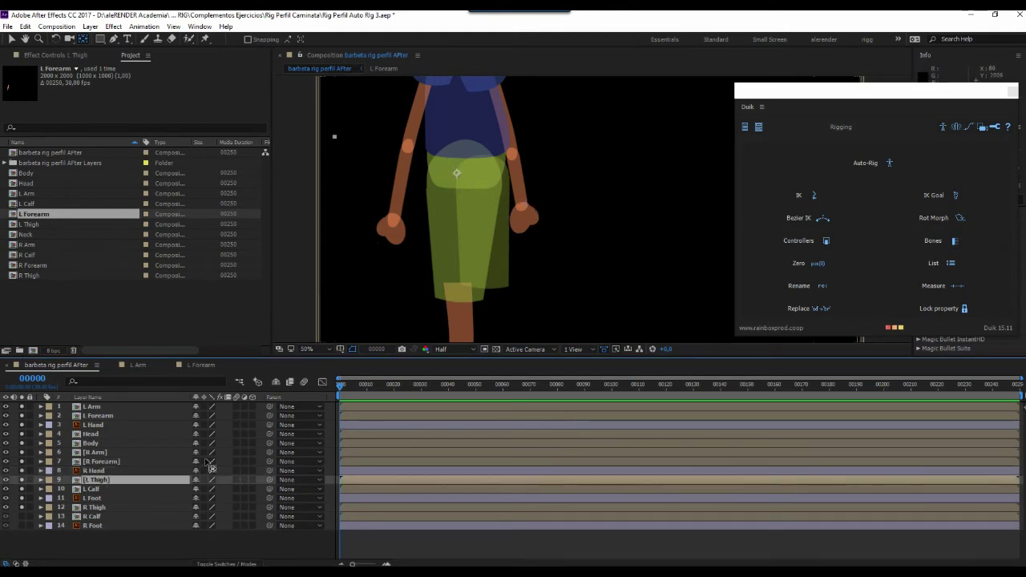
left_click(95, 508)
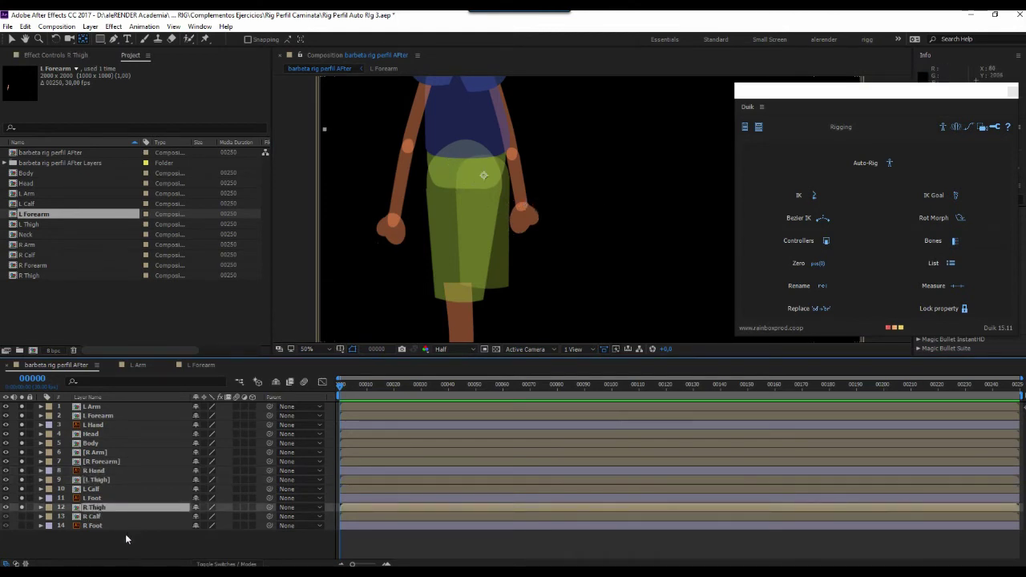
left_click(94, 517)
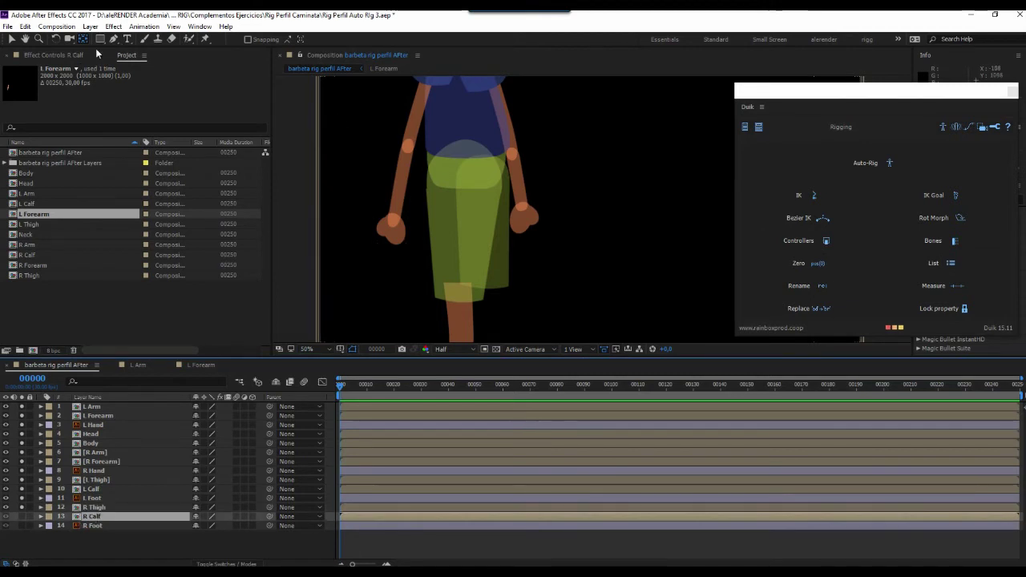
left_click_drag(334, 255, 335, 159)
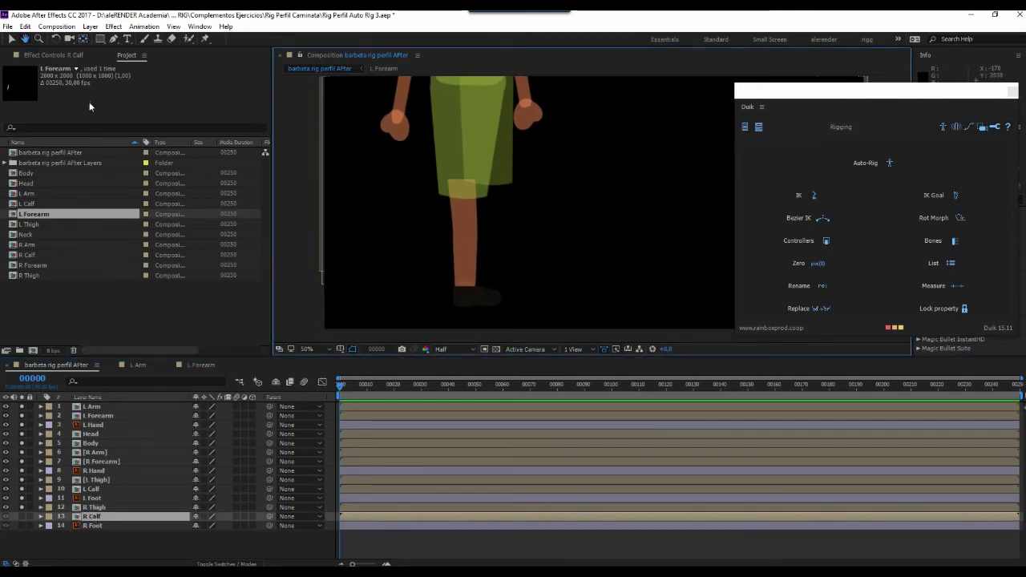
key("v")
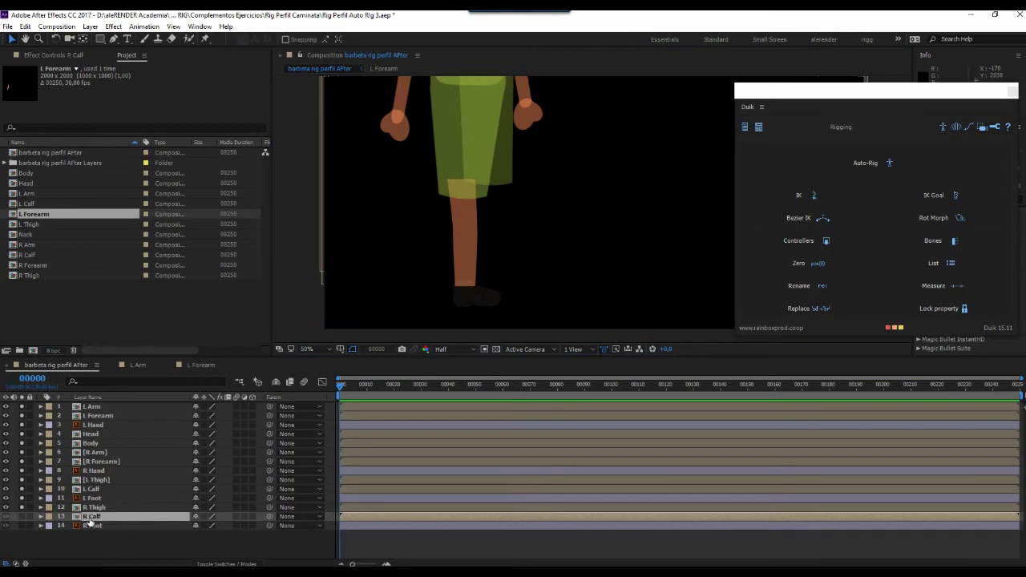
left_click(6, 516)
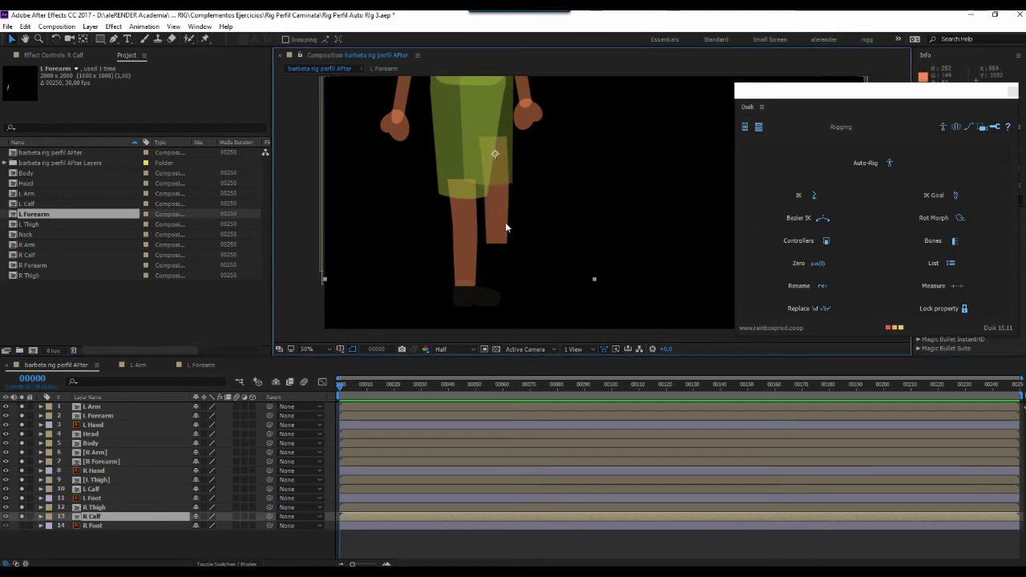
left_click_drag(516, 255, 506, 254)
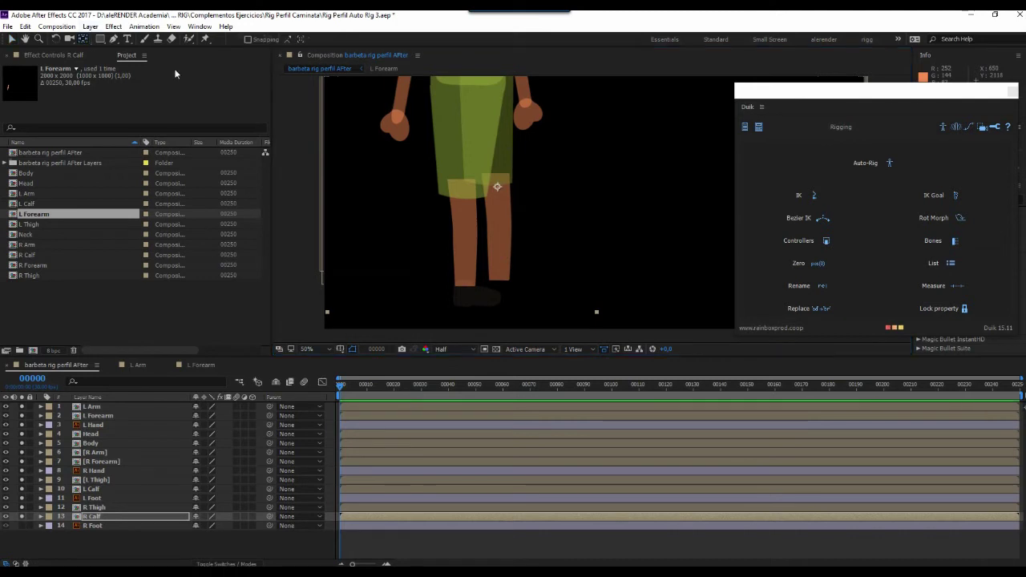
left_click_drag(510, 194, 505, 187)
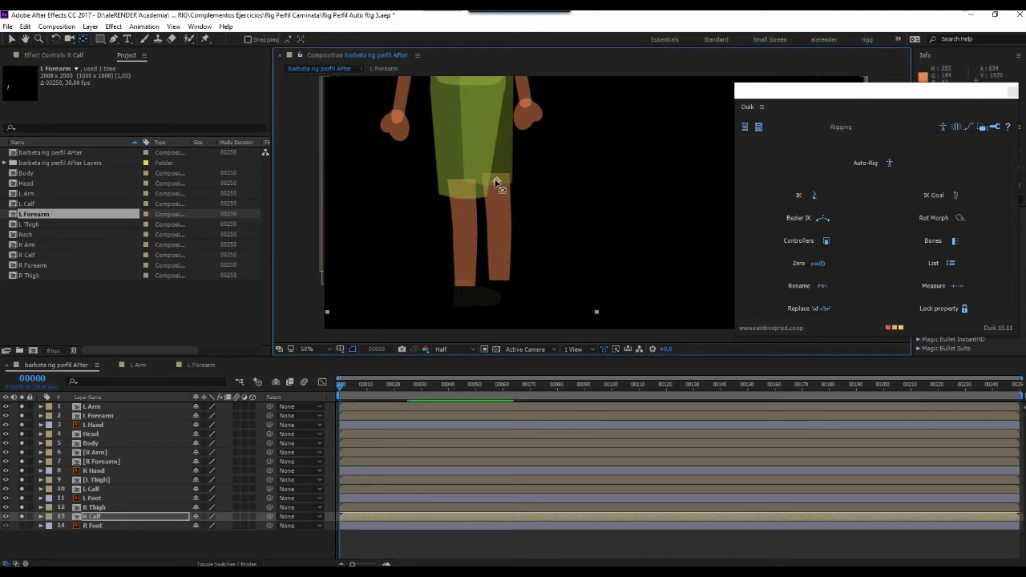
Move the R Foot down to the calf, pivot it at the ankle, and fit the view.
left_click(99, 526)
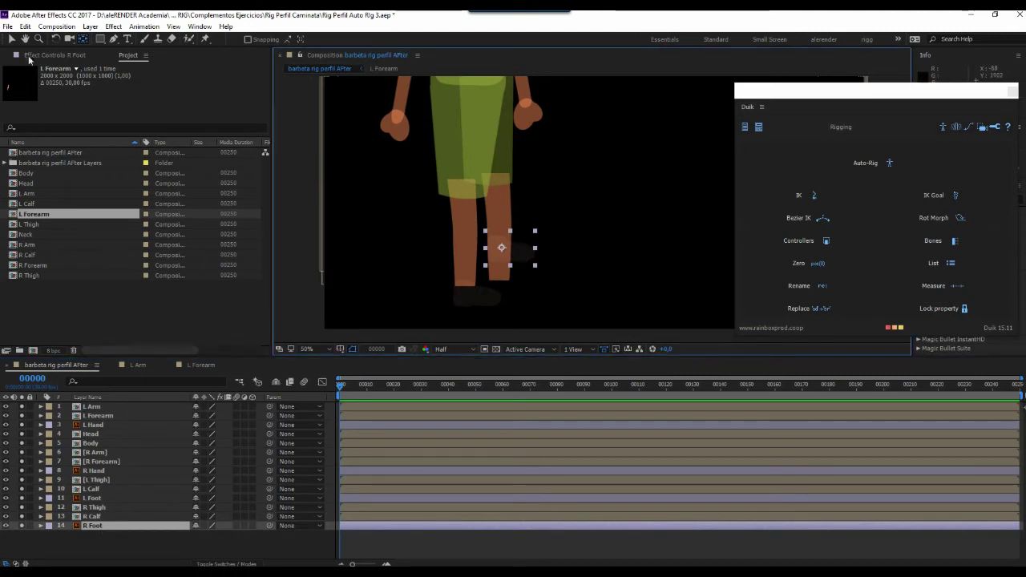
left_click_drag(532, 257, 535, 298)
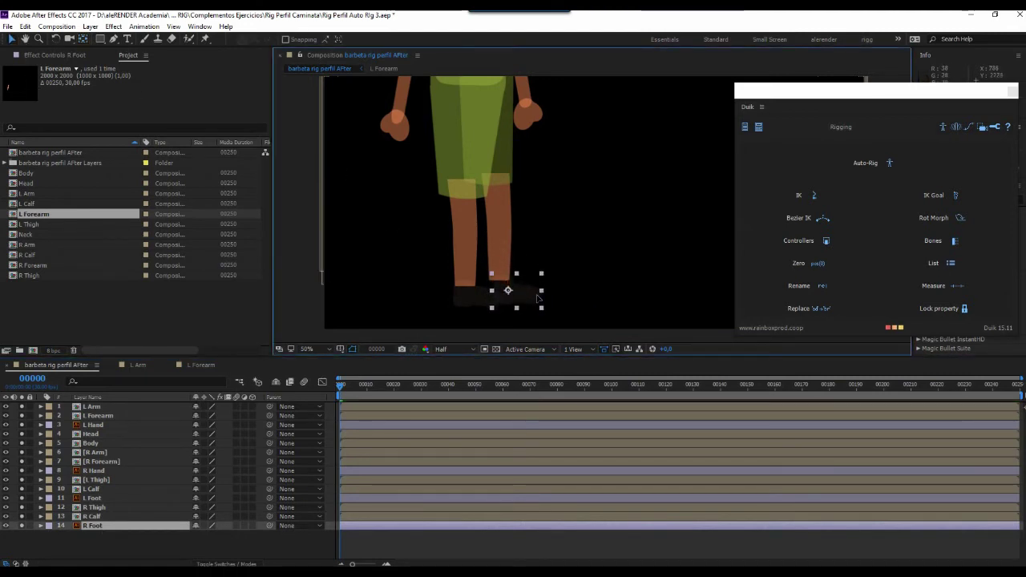
key("Return")
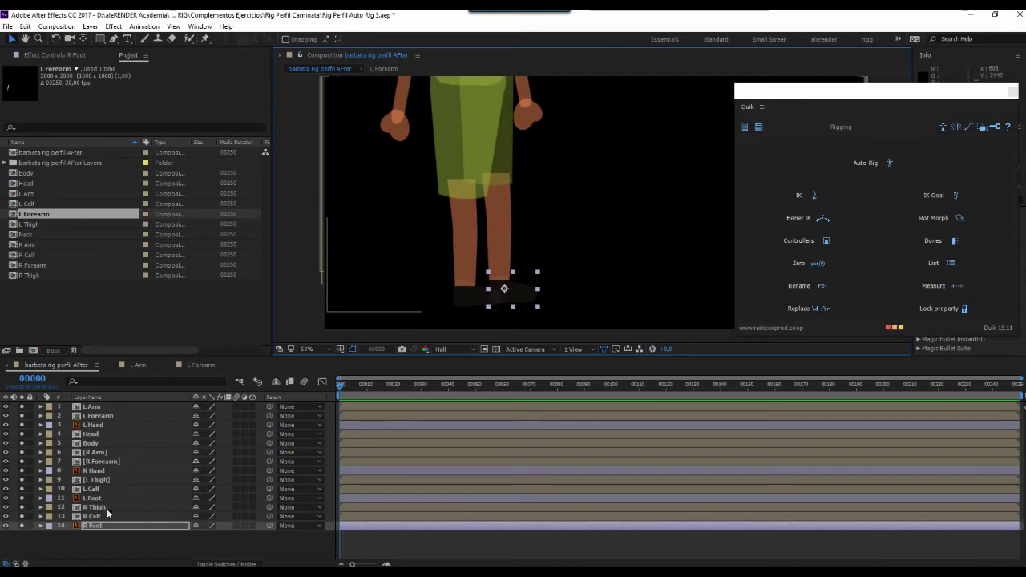
left_click_drag(504, 289, 499, 278)
left_click(307, 350)
left_click(314, 360)
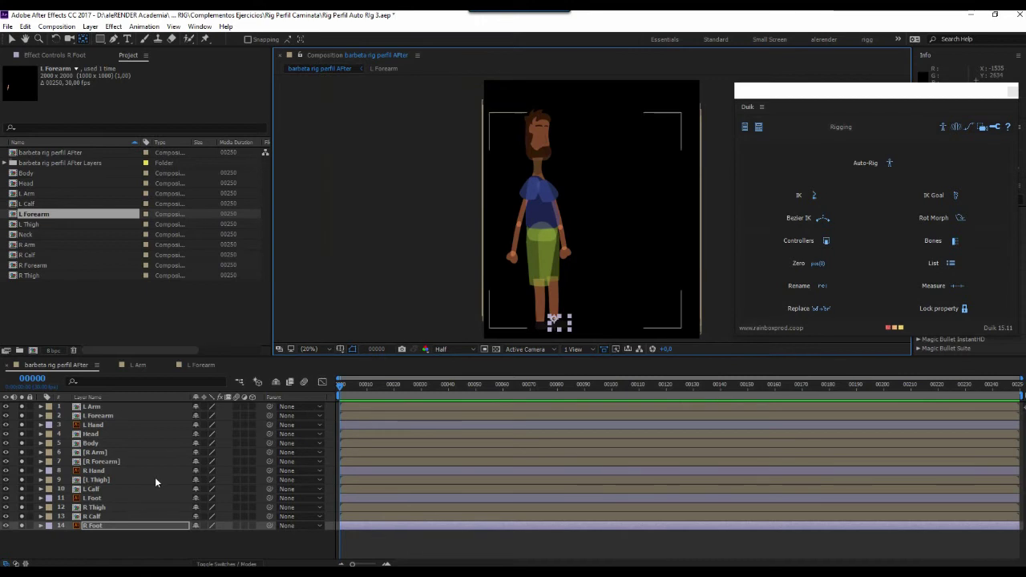
Select all the character layers and set their Opacity to 100%.
left_click(97, 406)
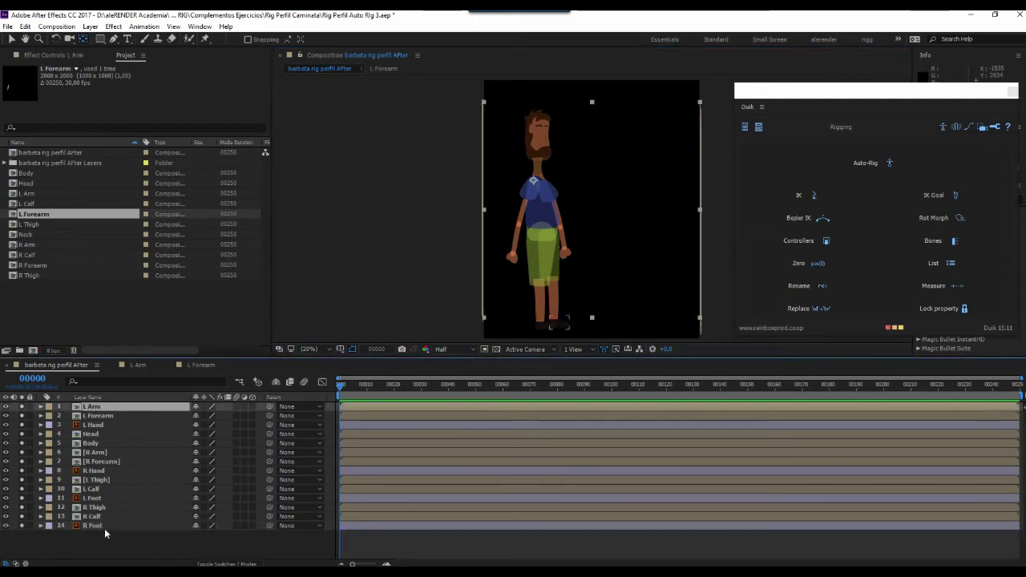
left_click(103, 526, "shift")
key("t")
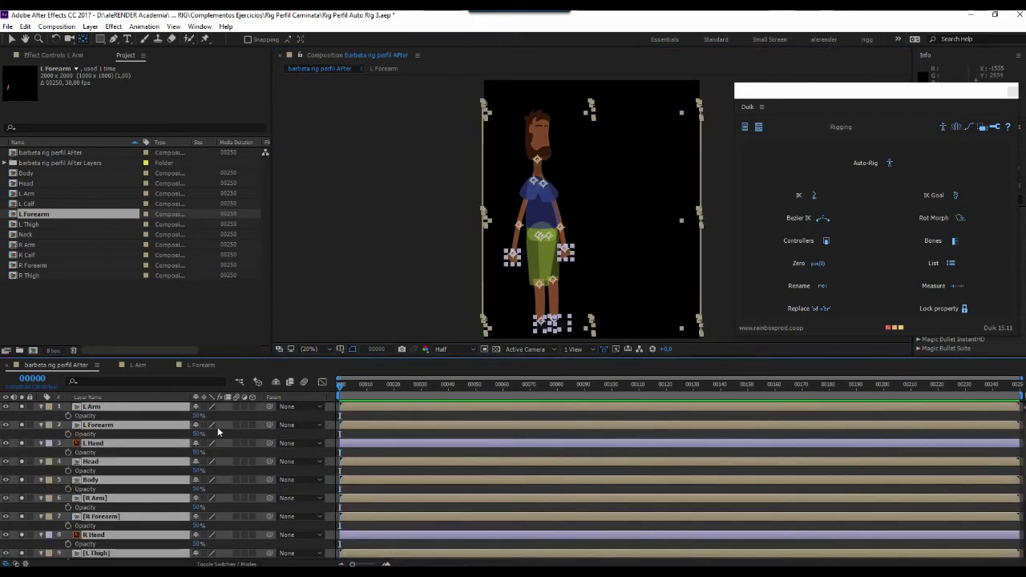
left_click(198, 418)
type("100")
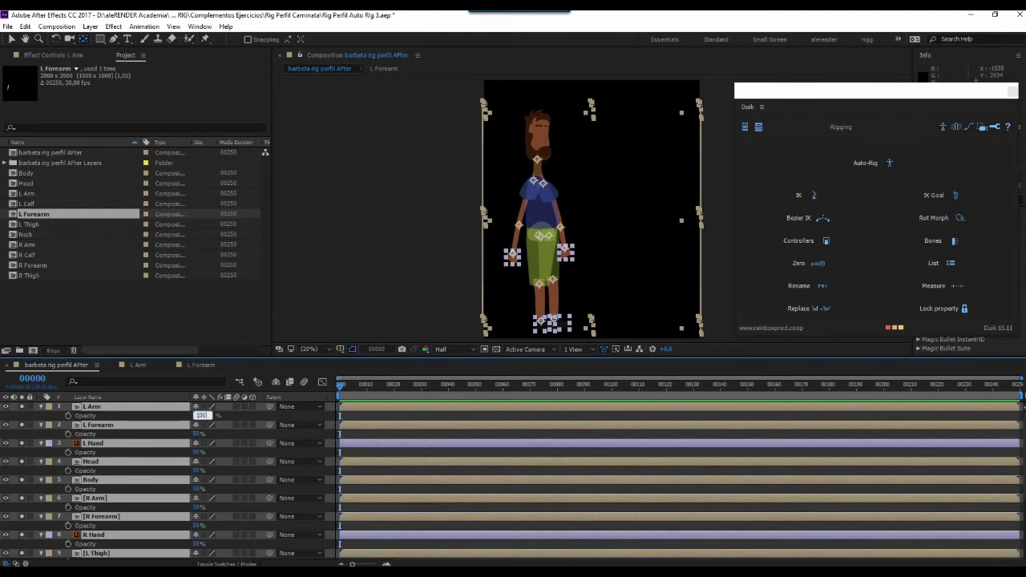
key("Return")
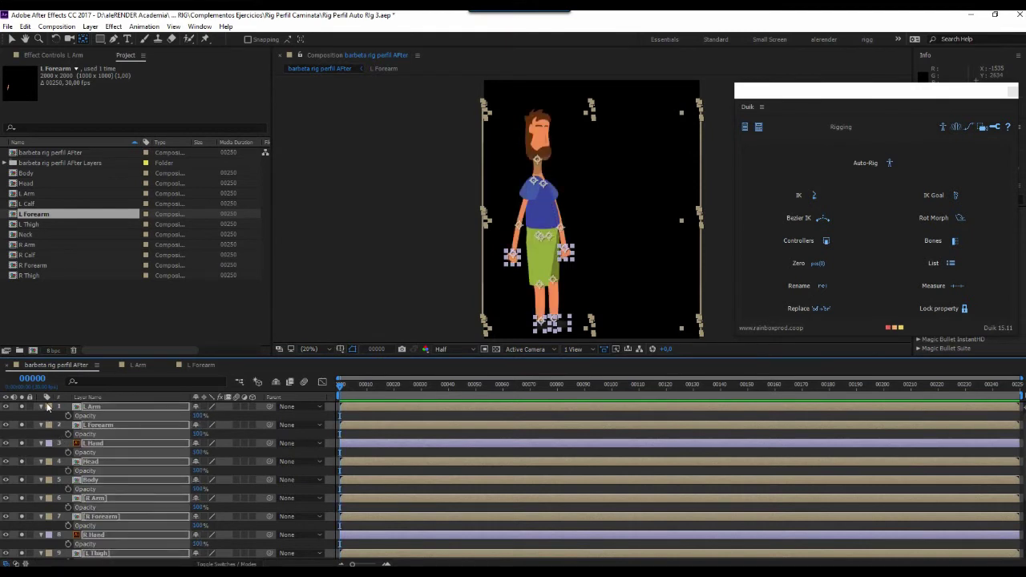
key("t")
Deselect the layers, enlarge the Composition viewer, and select the Body layer.
left_click(110, 545)
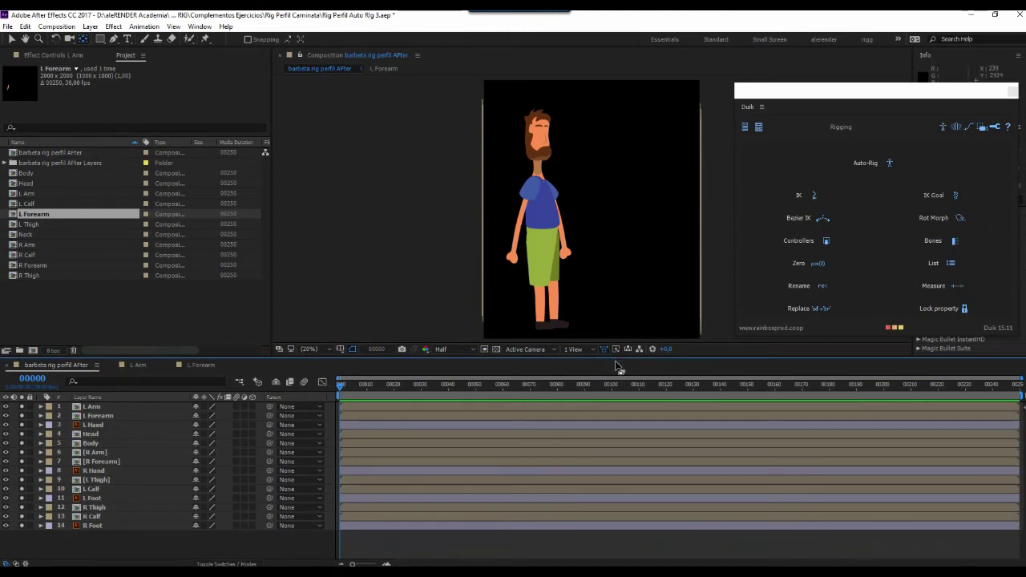
left_click_drag(617, 364, 617, 405)
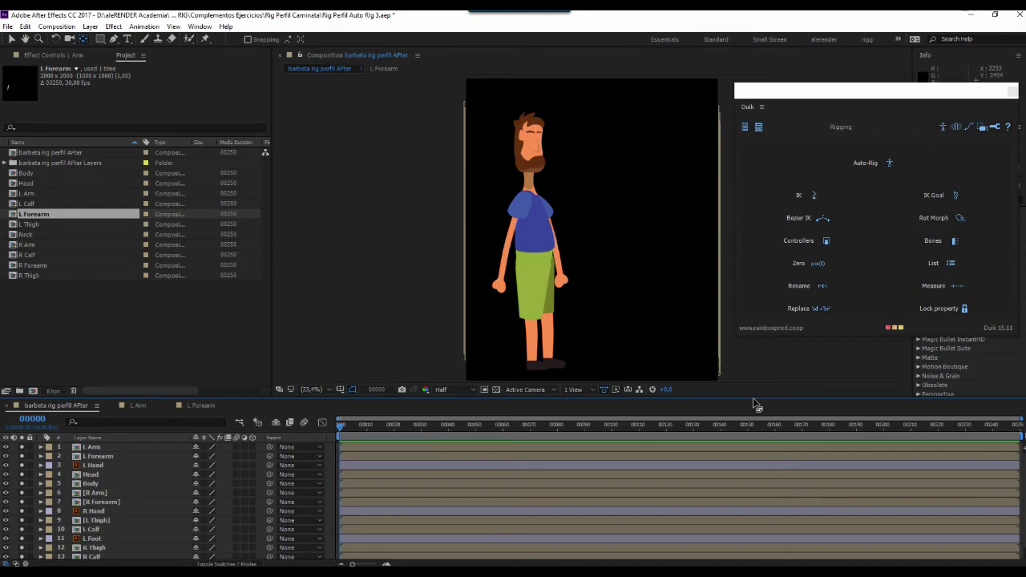
left_click_drag(755, 401, 756, 371)
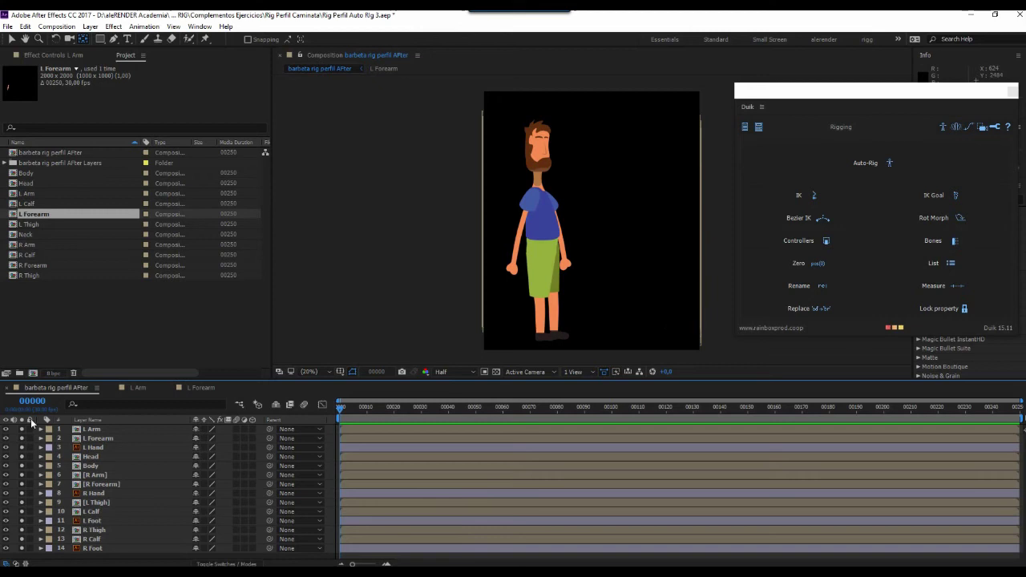
left_click(90, 466)
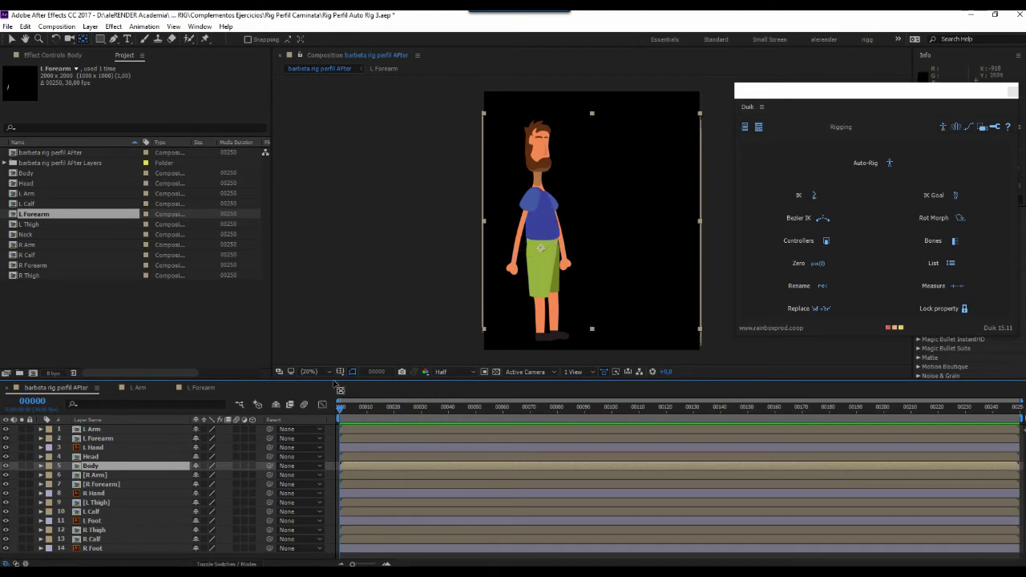
Solo the Body layer and zoom the viewer to 50%.
left_click(23, 466)
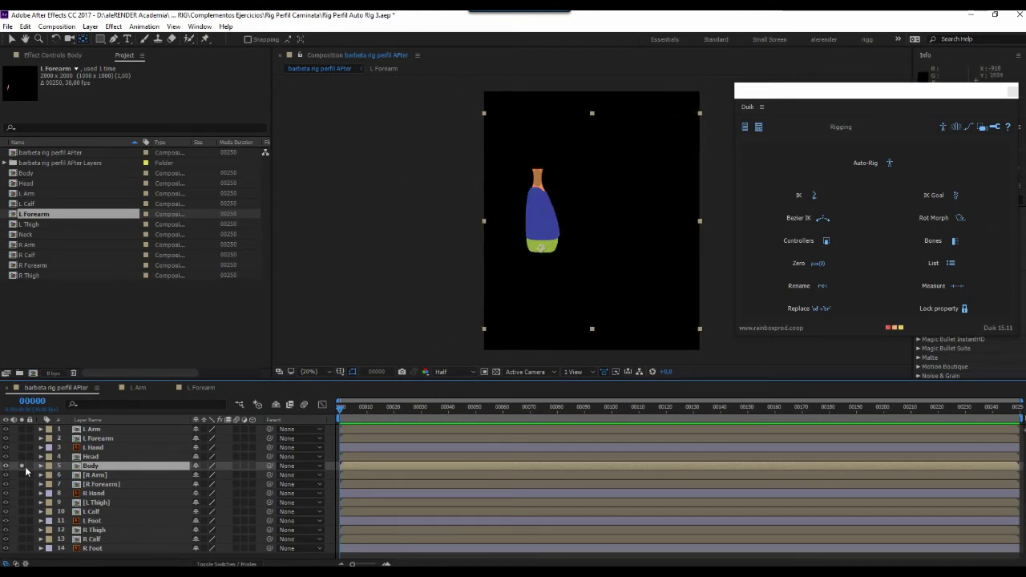
left_click(323, 373)
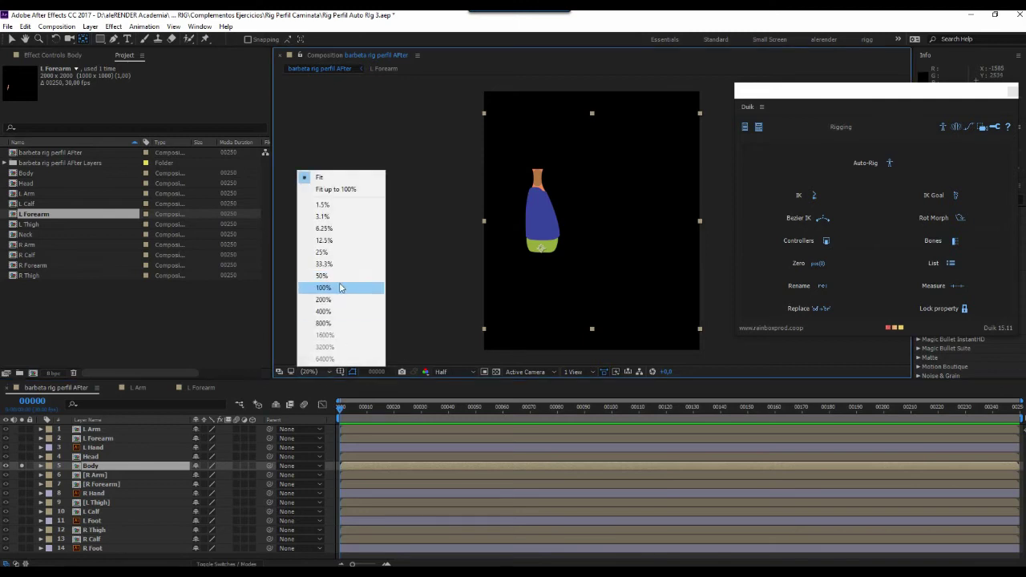
left_click(340, 277)
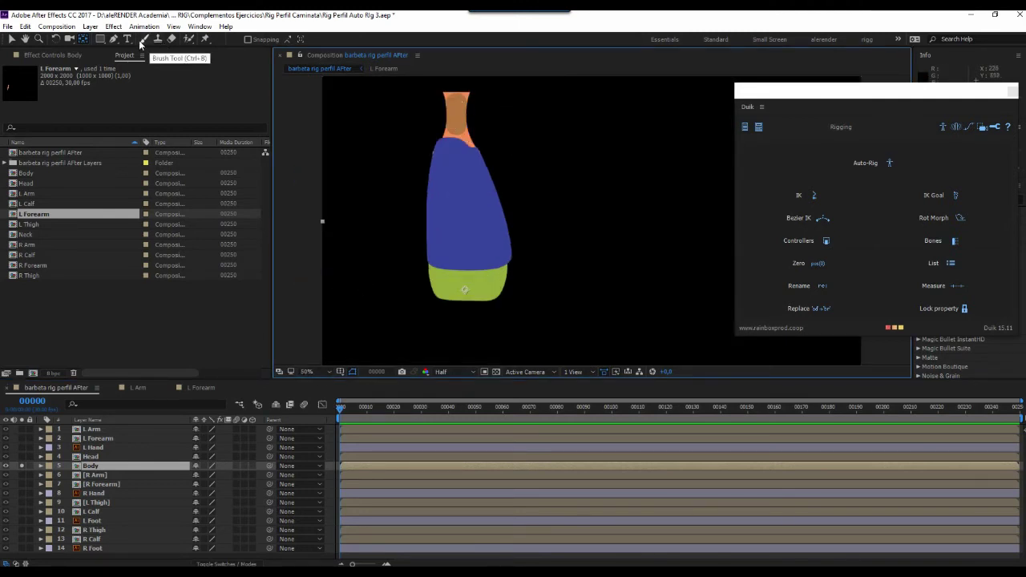
Place puppet pins on the neck top, neck base, shoulder, chest and hips of the Body.
left_click(205, 38)
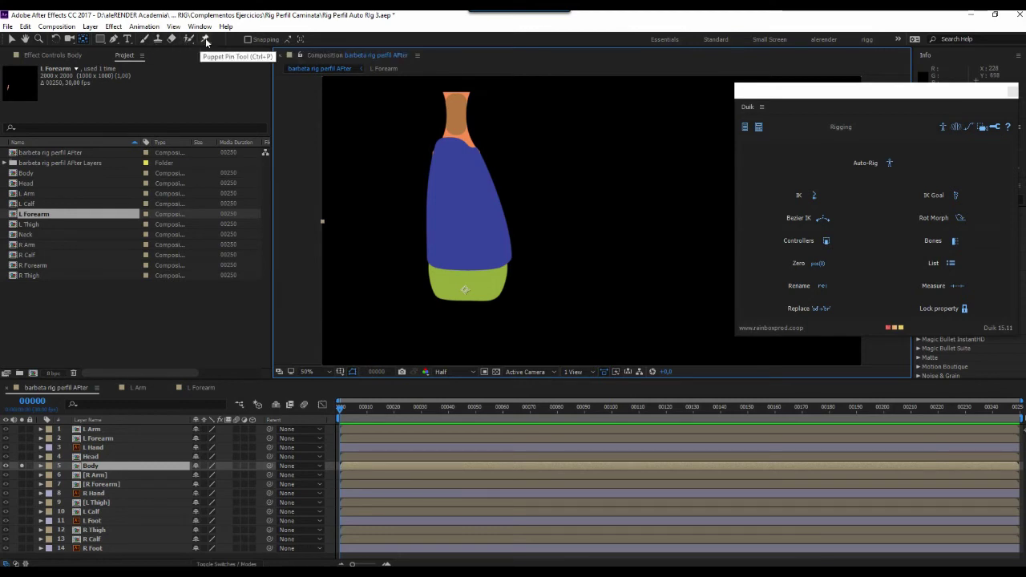
left_click(454, 96)
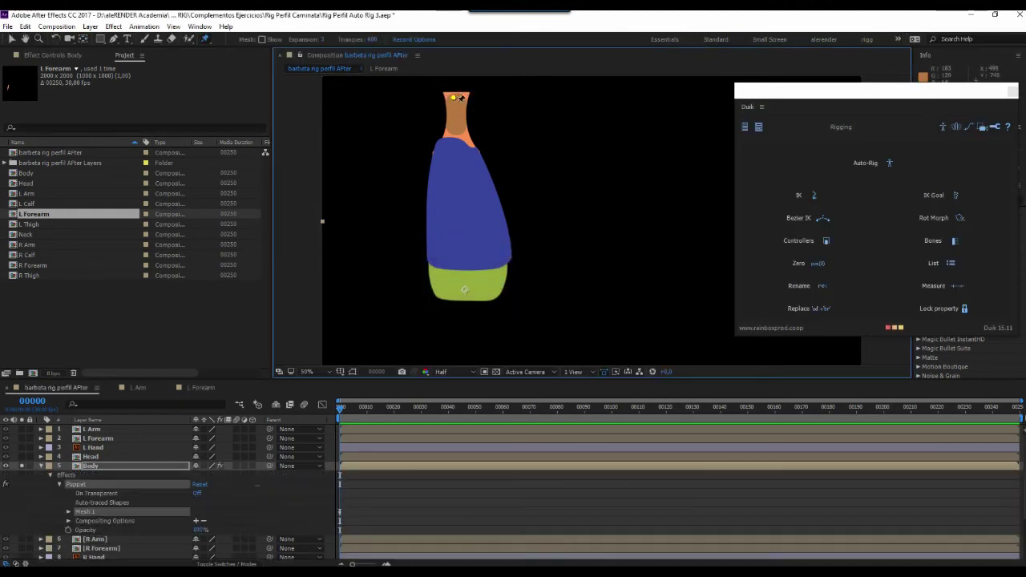
left_click(457, 136)
left_click(439, 149)
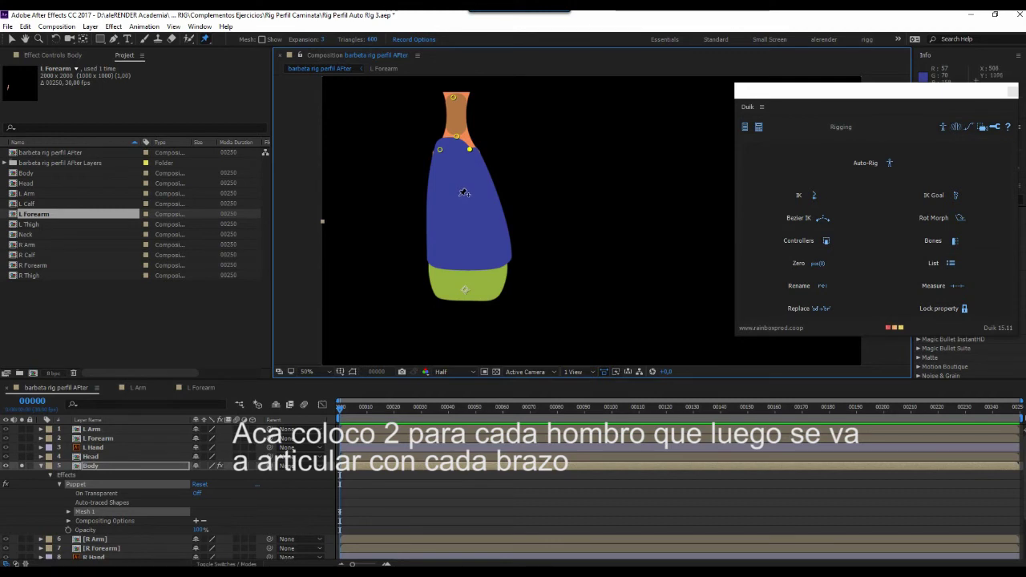
left_click(458, 195)
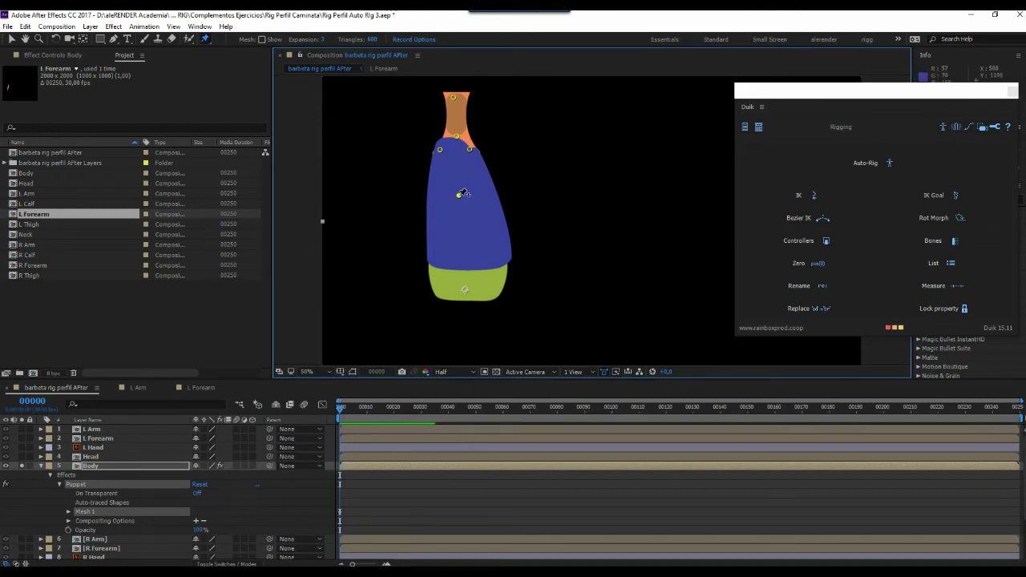
left_click(464, 290)
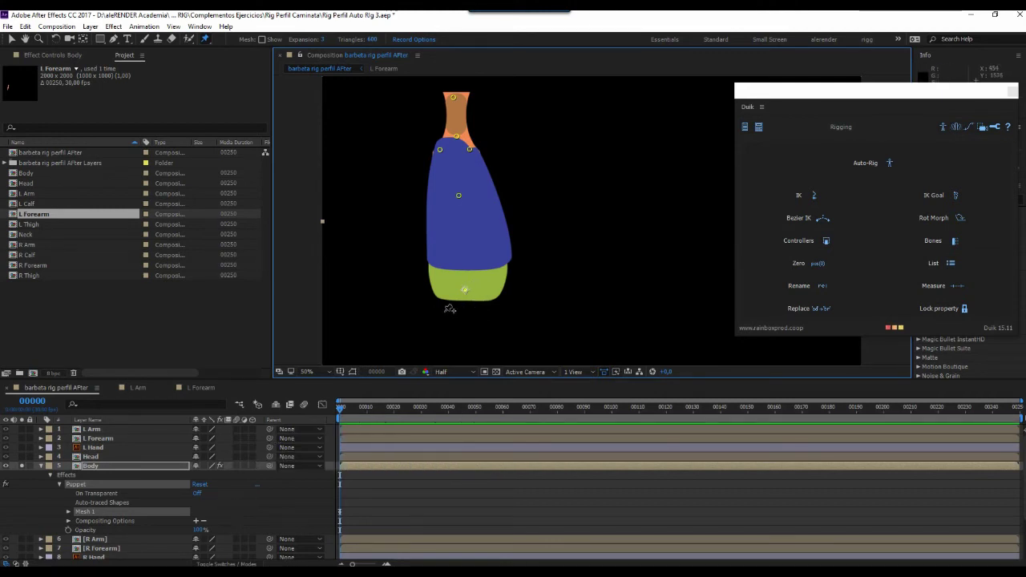
left_click_drag(460, 196, 461, 199)
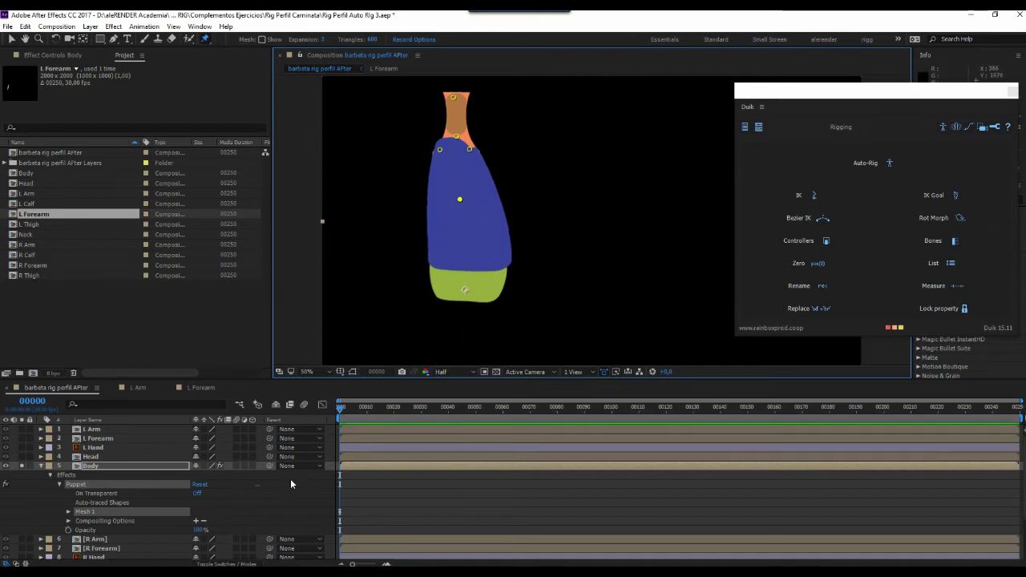
Reveal the puppet pins' position properties with U, then deselect the pins.
key("u")
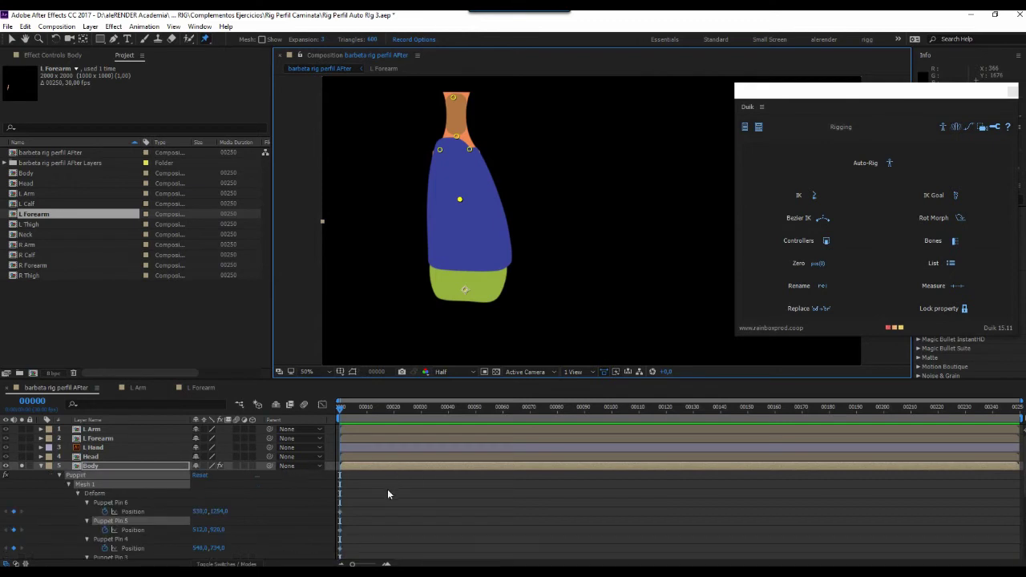
scroll(160, 497, "down", 2)
scroll(160, 497, "down", 2)
scroll(161, 497, "down", 2)
mouse_move(354, 428)
left_mouse_down()
mouse_move(304, 559)
mouse_move(311, 537)
left_mouse_up()
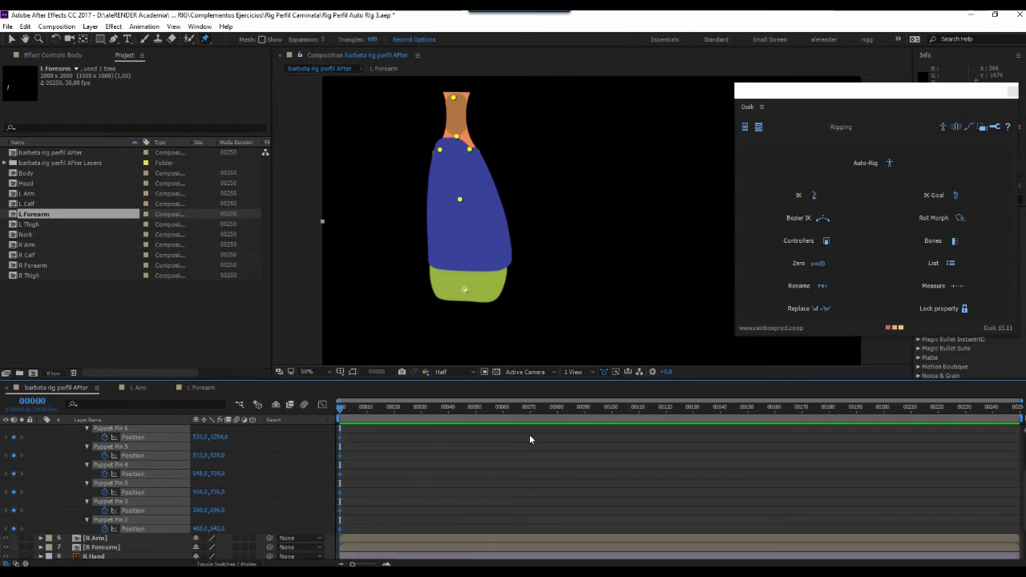
Use Duik to create a bone layer for each puppet pin.
left_click(951, 243)
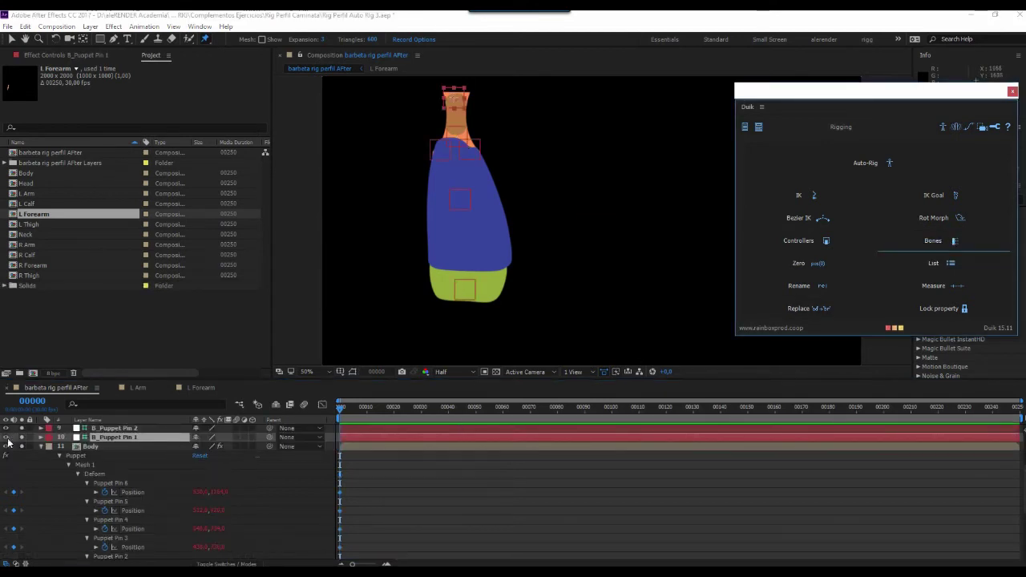
left_click(42, 448)
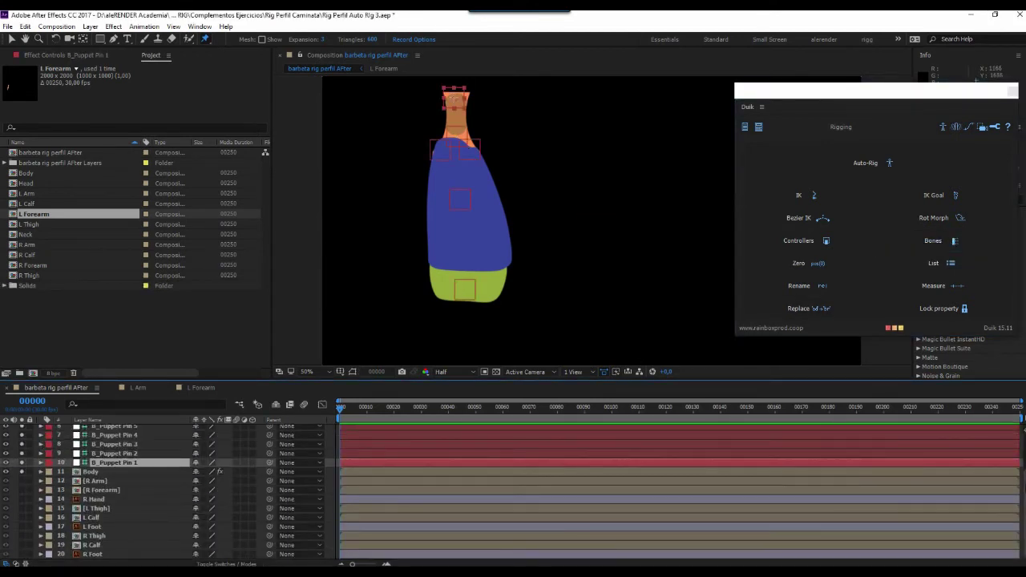
scroll(160, 512, "up", 3)
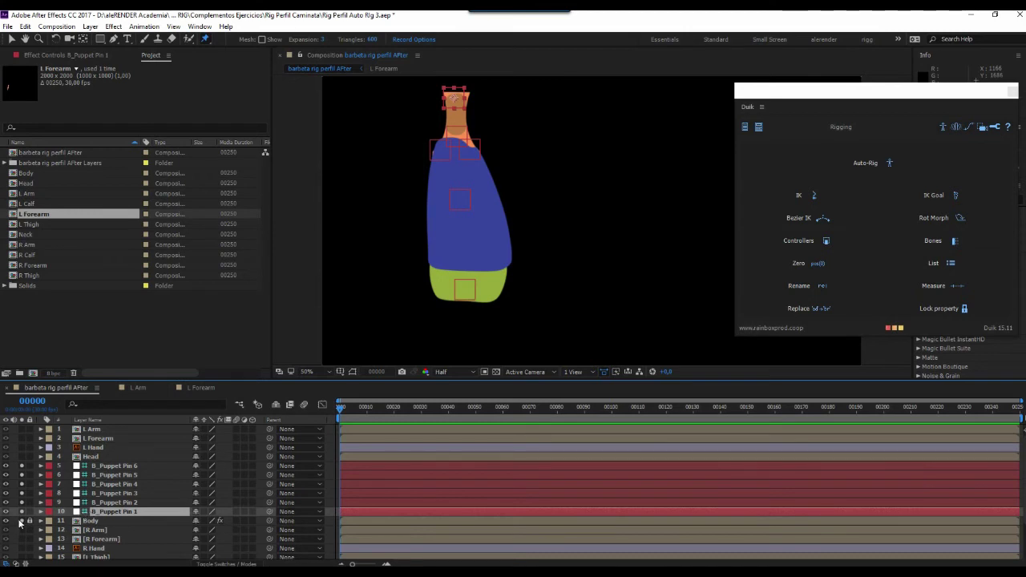
Rename B_Puppet Pin 1 to Neck 1 and B_Puppet Pin 2 to Neck 2.
left_click(121, 467)
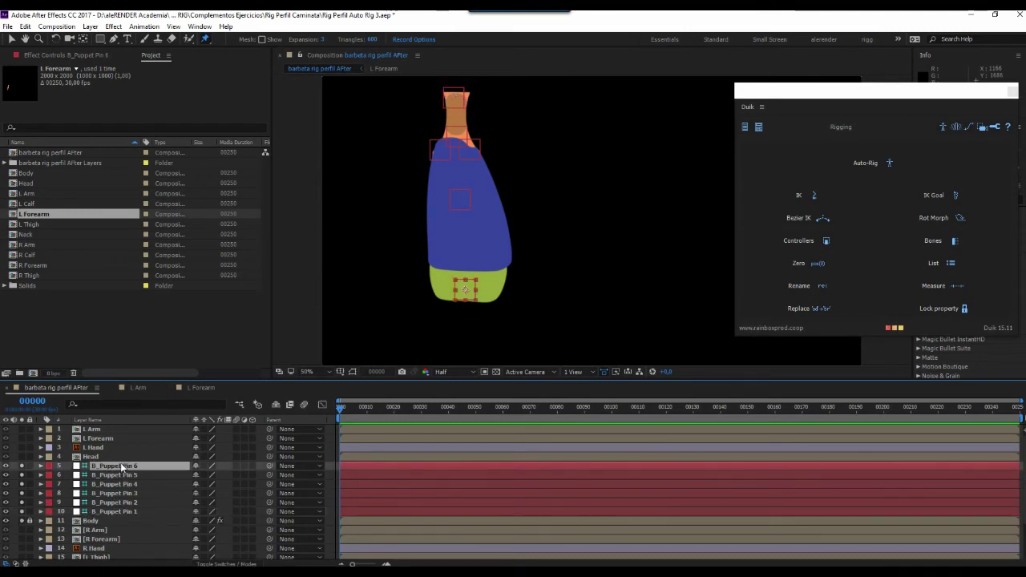
left_click(124, 512)
key("Return")
type("fle")
key("Return")
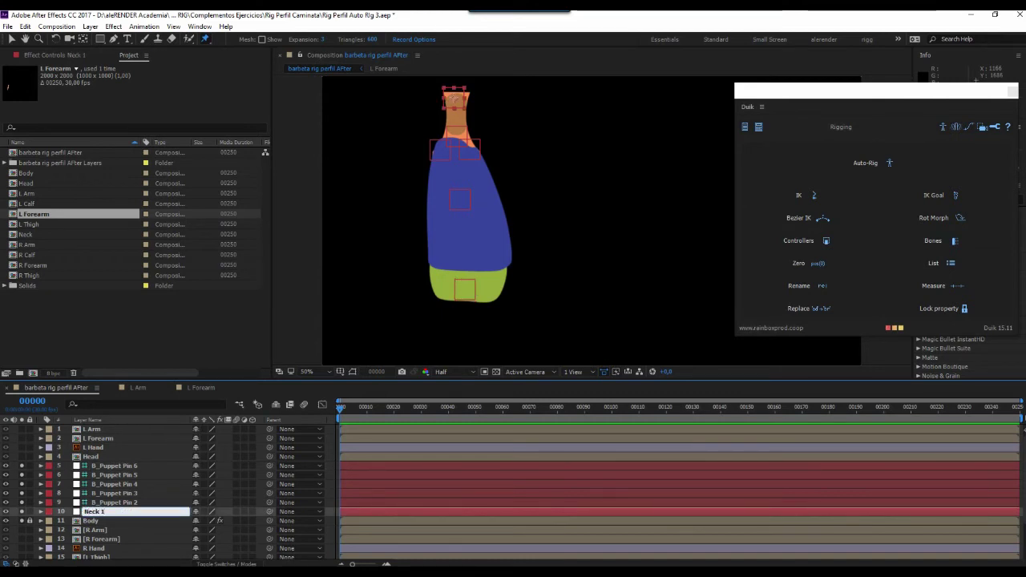
left_click(123, 503)
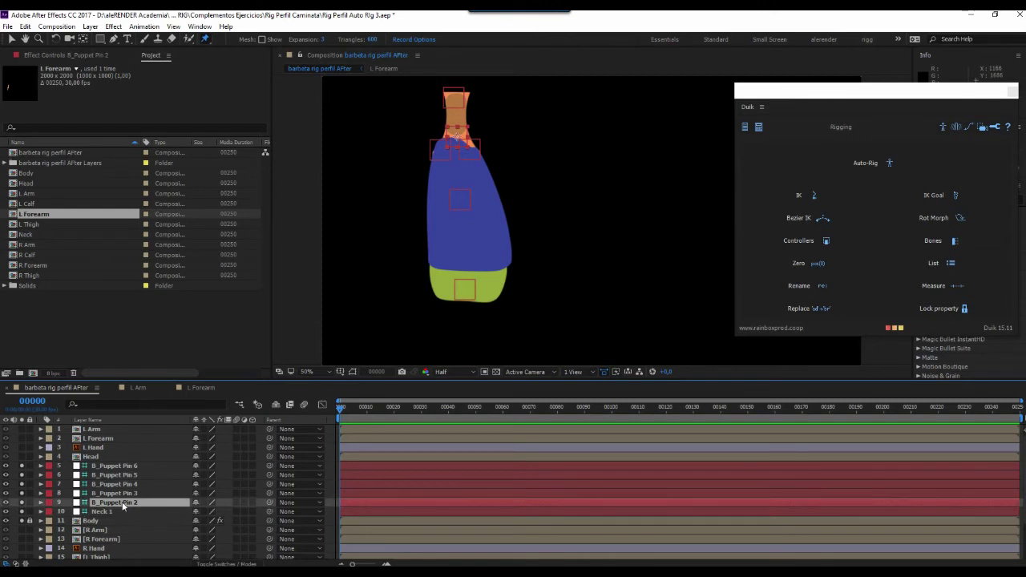
key("Return")
type("Neck")
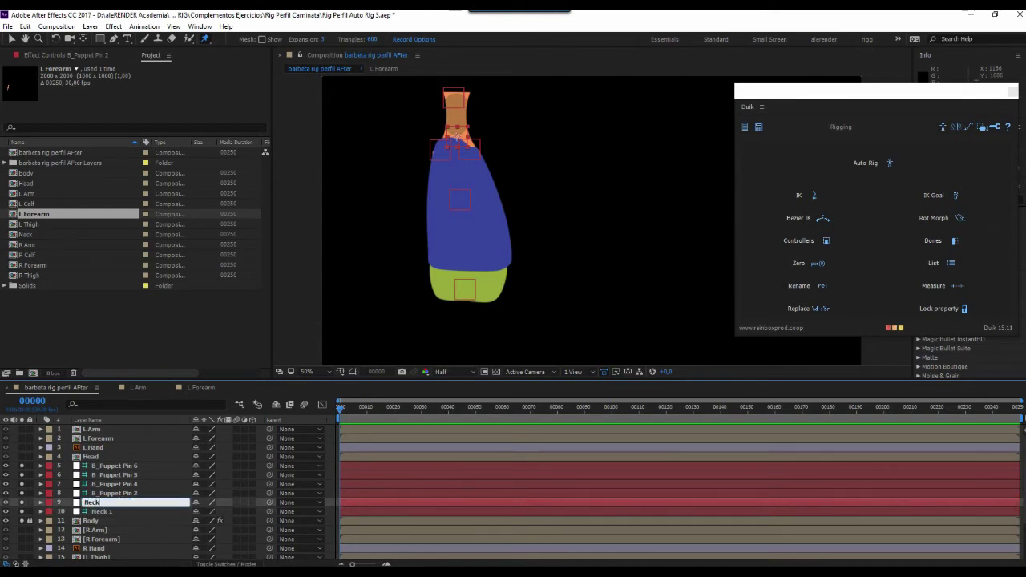
key("Return")
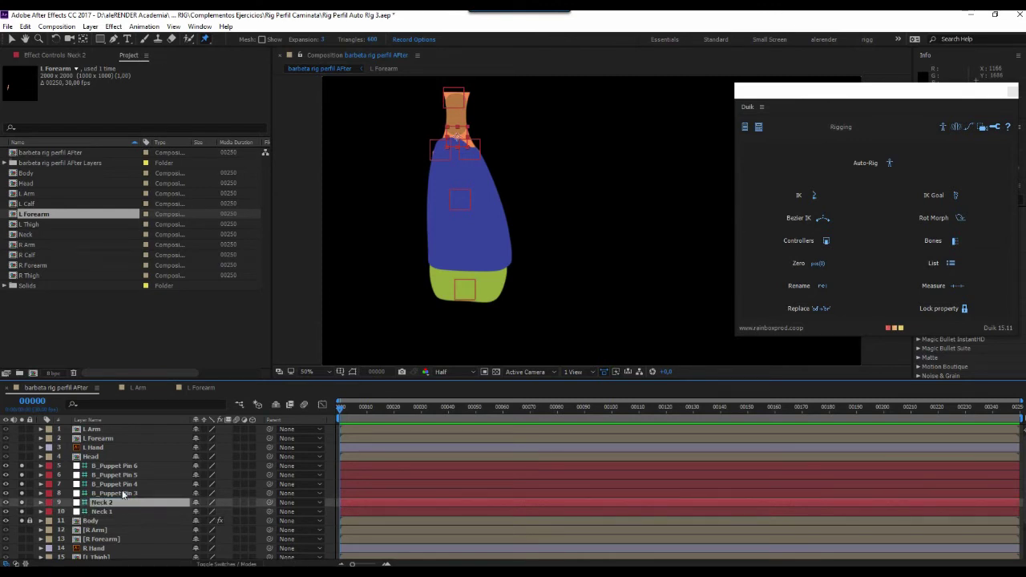
Rename B_Puppet Pin 3 to Shoulder 1 and B_Puppet Pin 4 to Shoulder 2.
left_click(123, 494)
key("Return")
type("Shoulder 1")
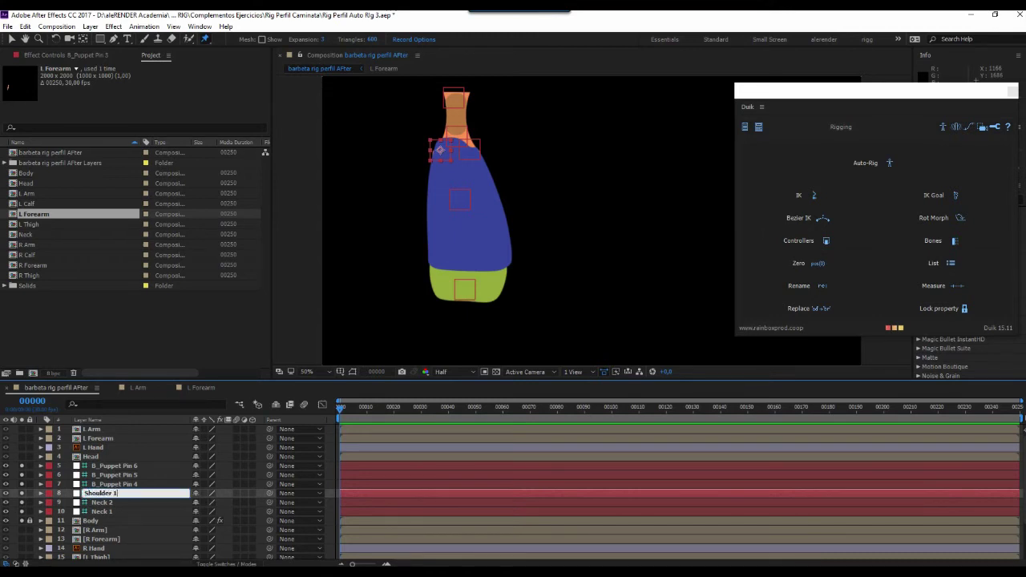
key("Return")
left_click(135, 484)
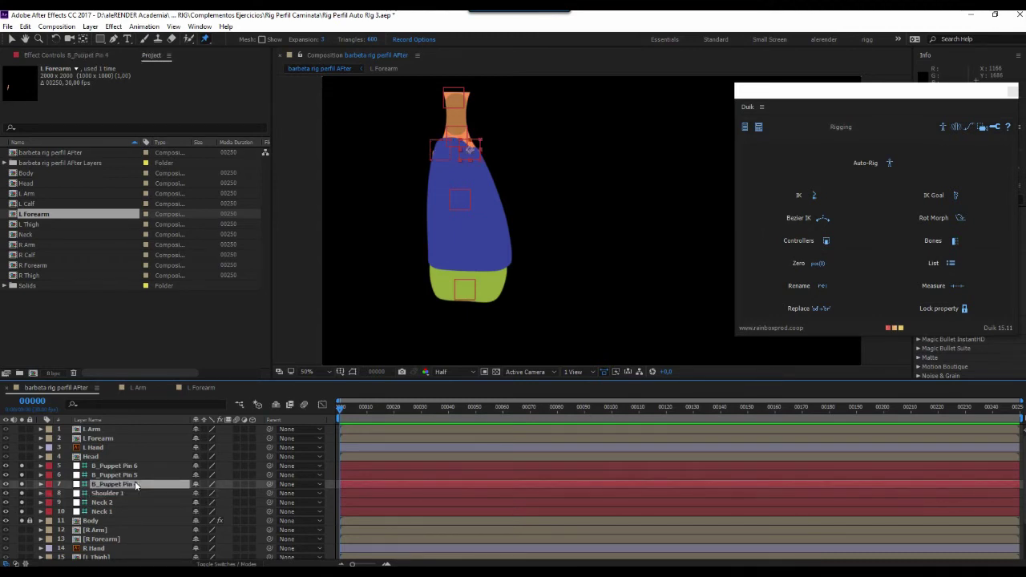
key("Return")
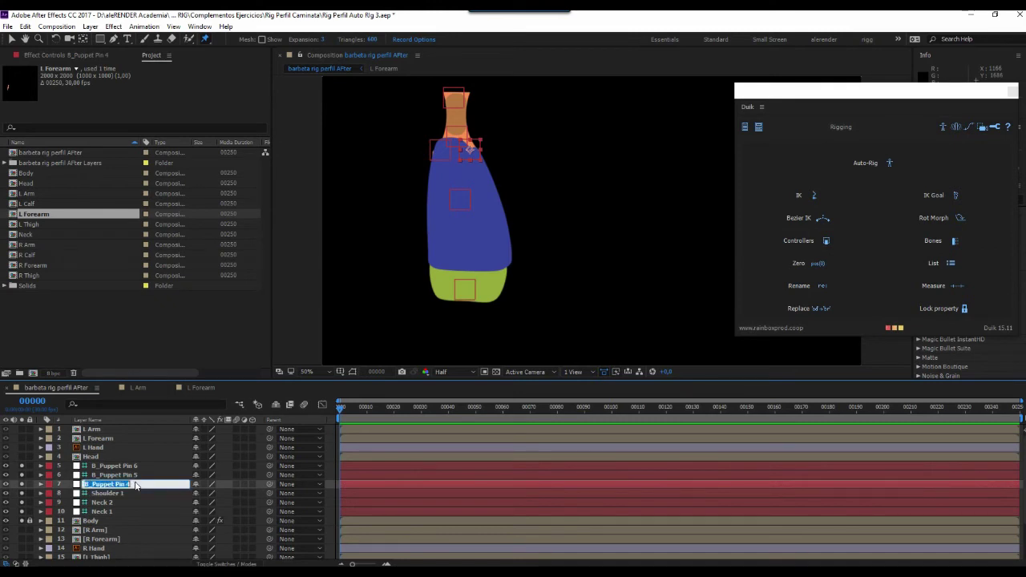
type("Shoulder")
type(" 2")
key("Return")
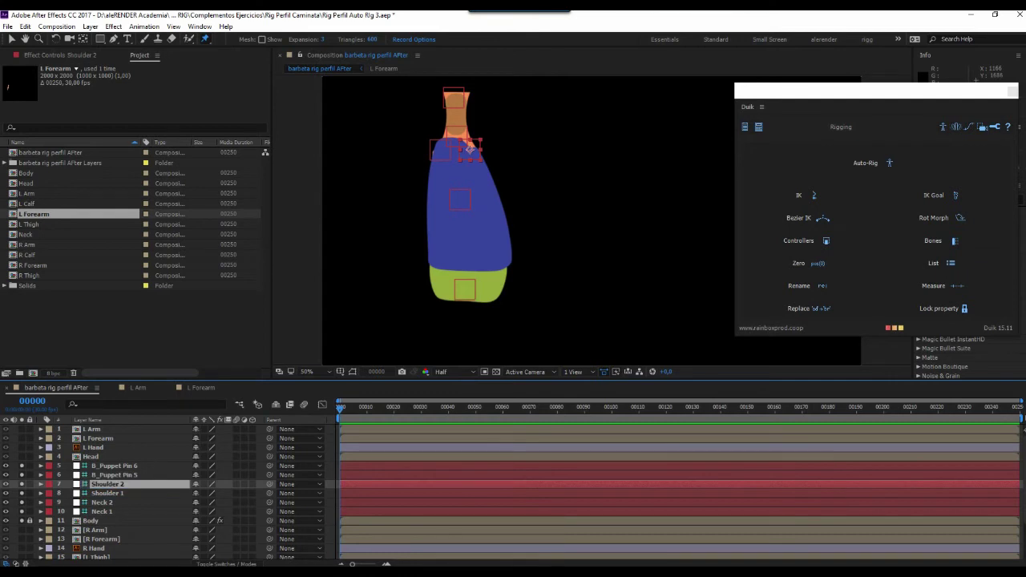
Rename B_Puppet Pin 5 to Spin 1 and B_Puppet Pin 6 to Spin 2.
left_click(136, 475)
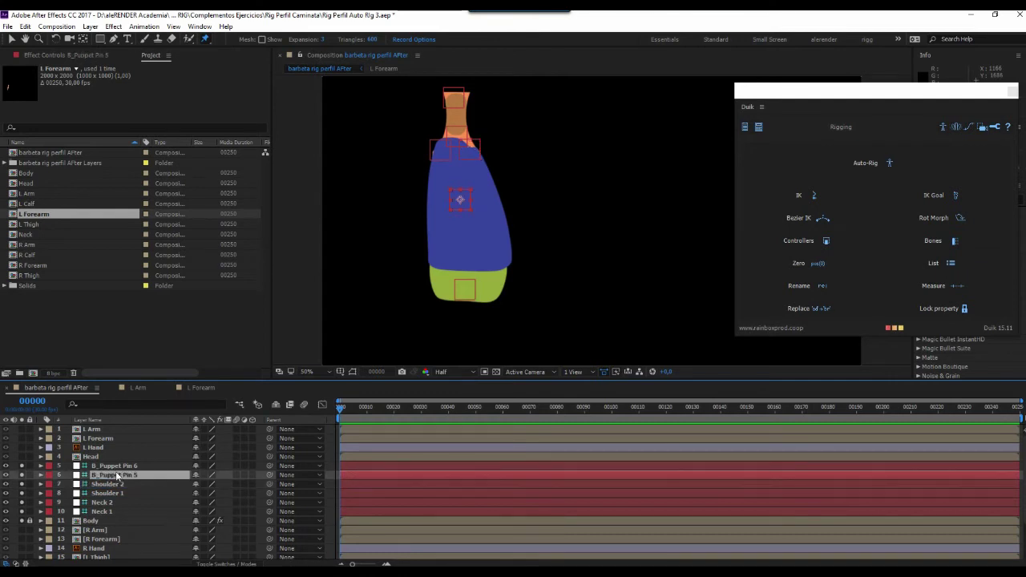
key("Return")
type("S")
key("Return")
key("ctrl+Up")
key("Return")
type("Sp")
key("Return")
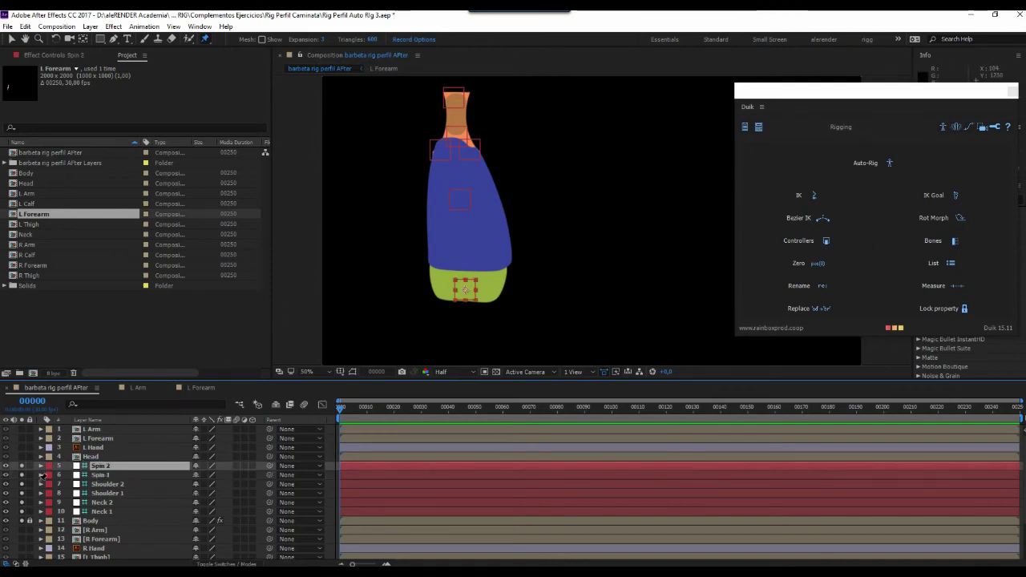
Unsolo the layers and set the viewer magnification to Fit.
left_click_drag(22, 466, 22, 521)
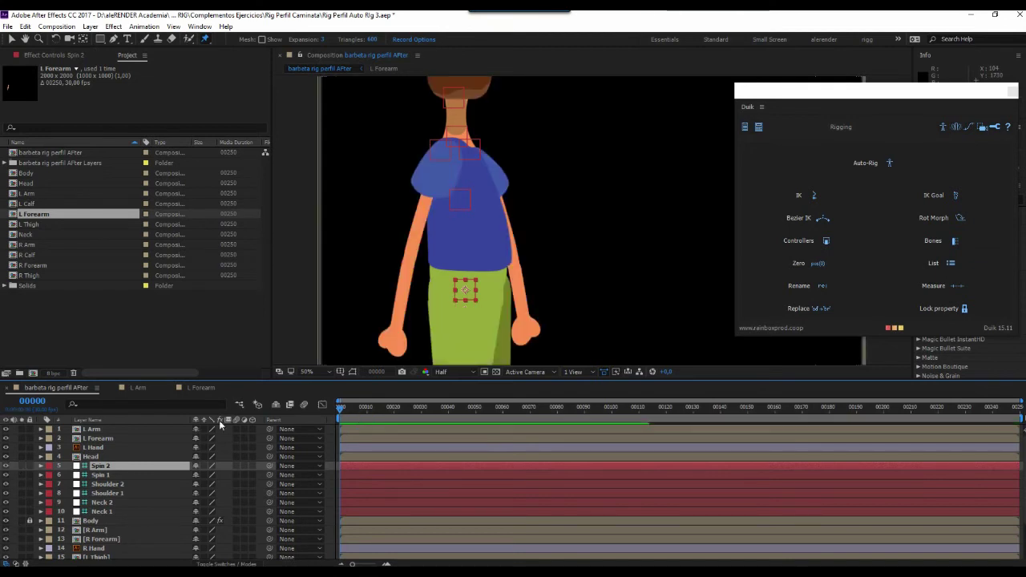
left_click(324, 374)
left_click(331, 175)
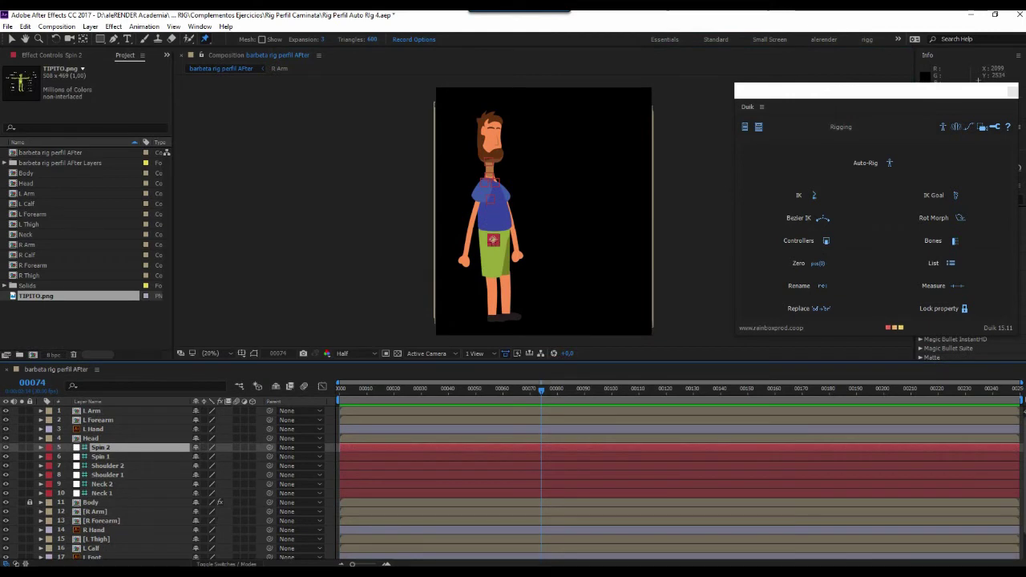
Drag TIPITO.png from the Project panel to the top of the timeline.
scroll(535, 454, "down", 1)
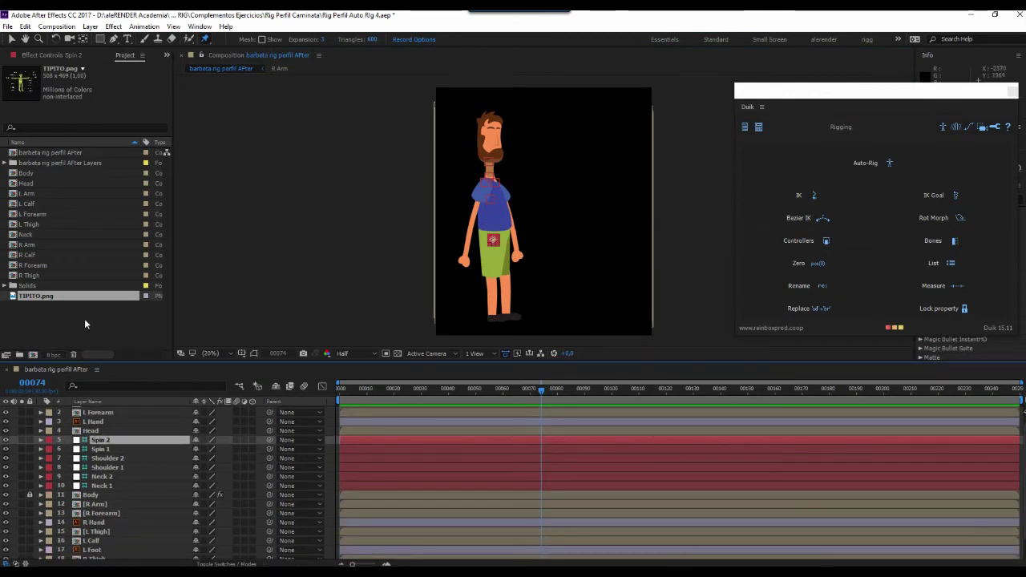
left_click_drag(38, 294, 168, 417)
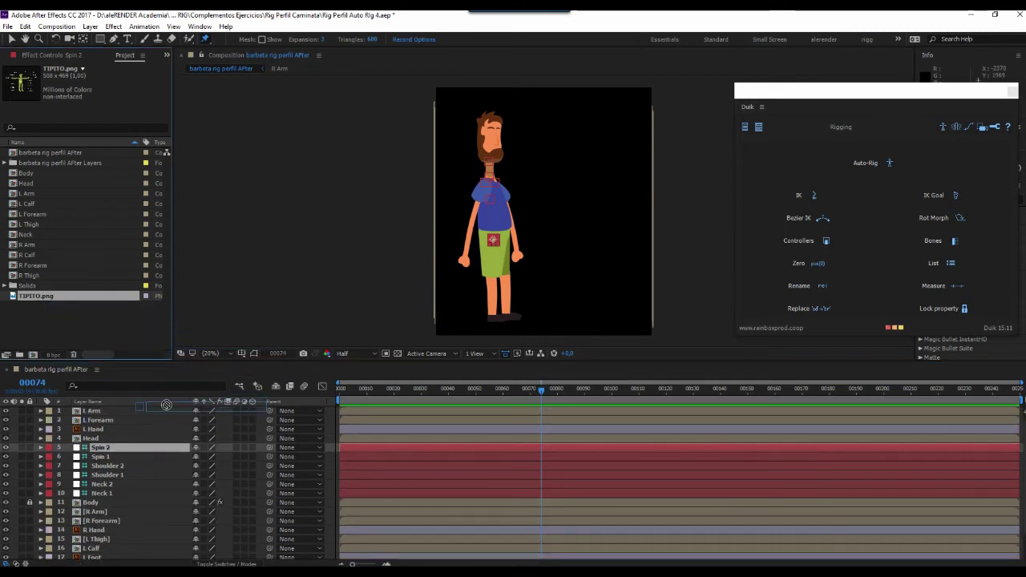
left_click_drag(168, 418, 167, 411)
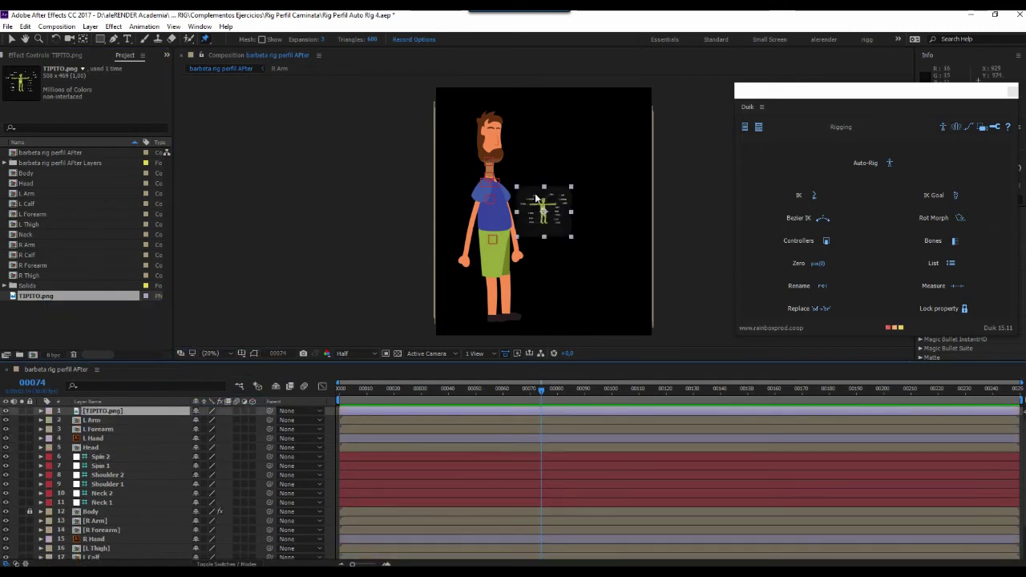
Scale the TIPITO.png guide up to 343% and give the viewer more room.
key("s")
left_click_drag(212, 419, 264, 419)
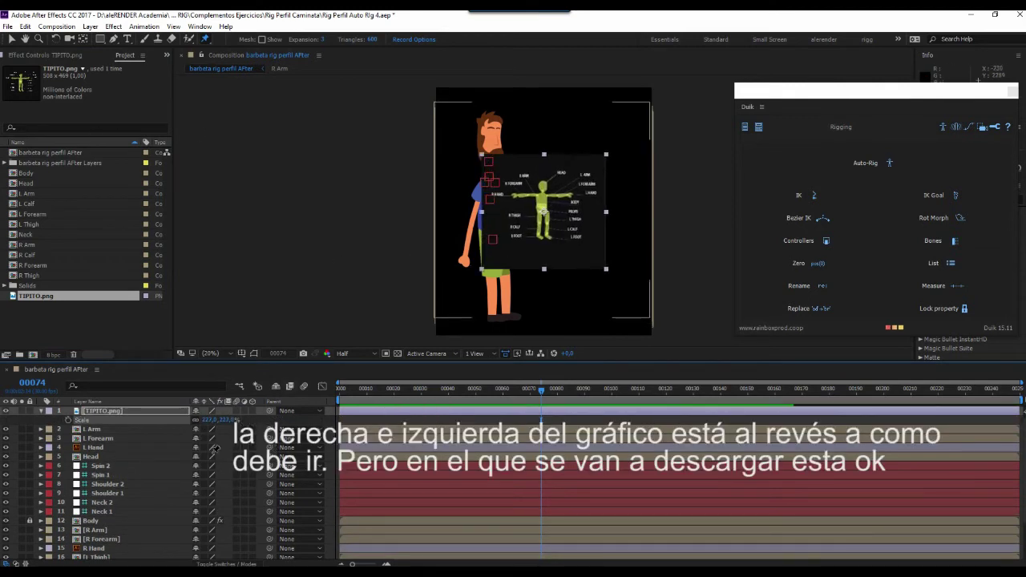
left_click_drag(223, 424, 238, 423)
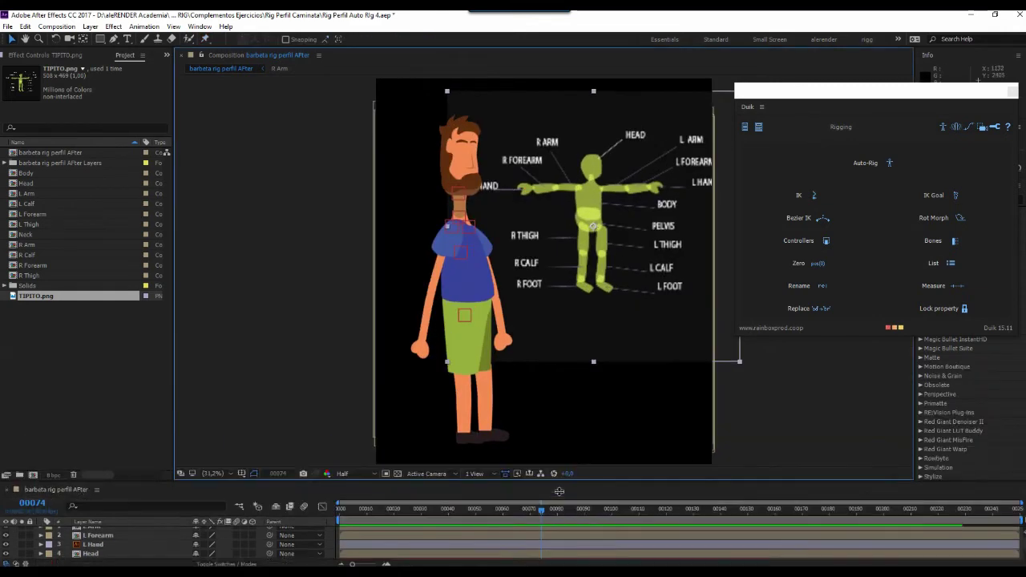
mouse_move(558, 485)
left_mouse_down()
mouse_move(552, 452)
mouse_move(603, 385)
mouse_move(606, 366)
left_mouse_up()
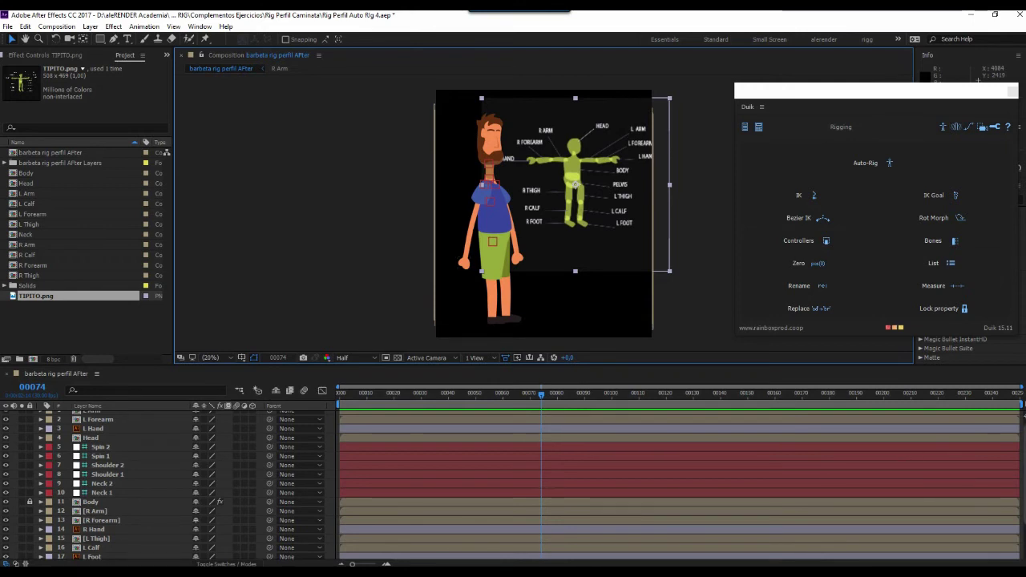
key("s")
scroll(541, 529, "up", 3)
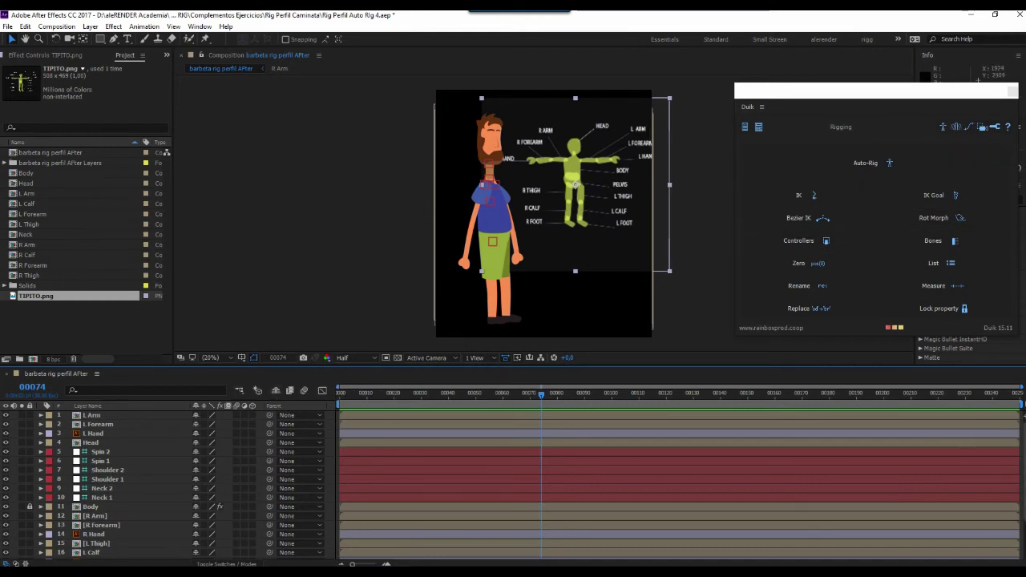
left_click(92, 417)
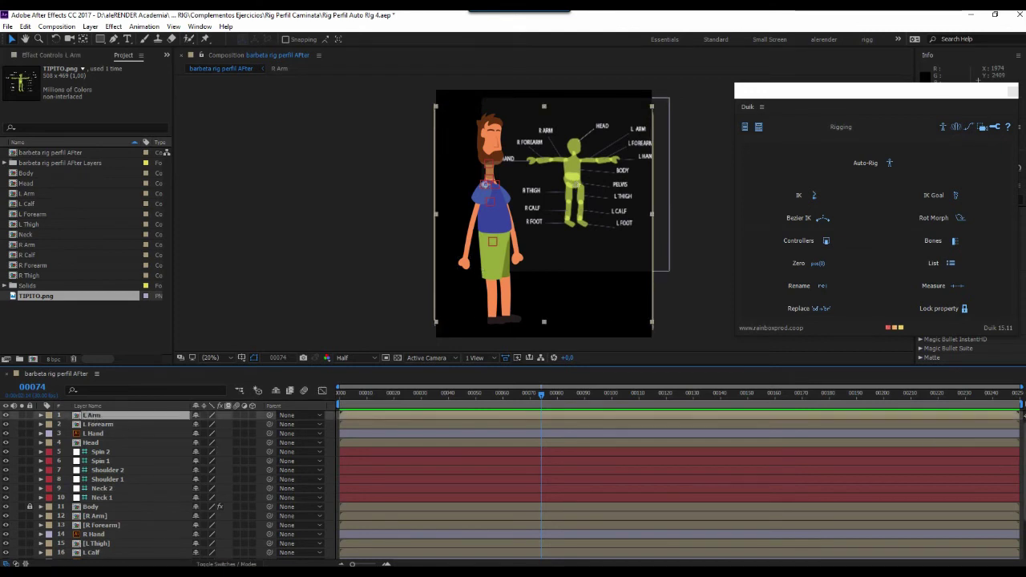
Select every character layer and enlarge the composition viewer.
scroll(161, 481, "down", 2)
scroll(103, 521, "down", 1)
left_click(103, 545, "shift")
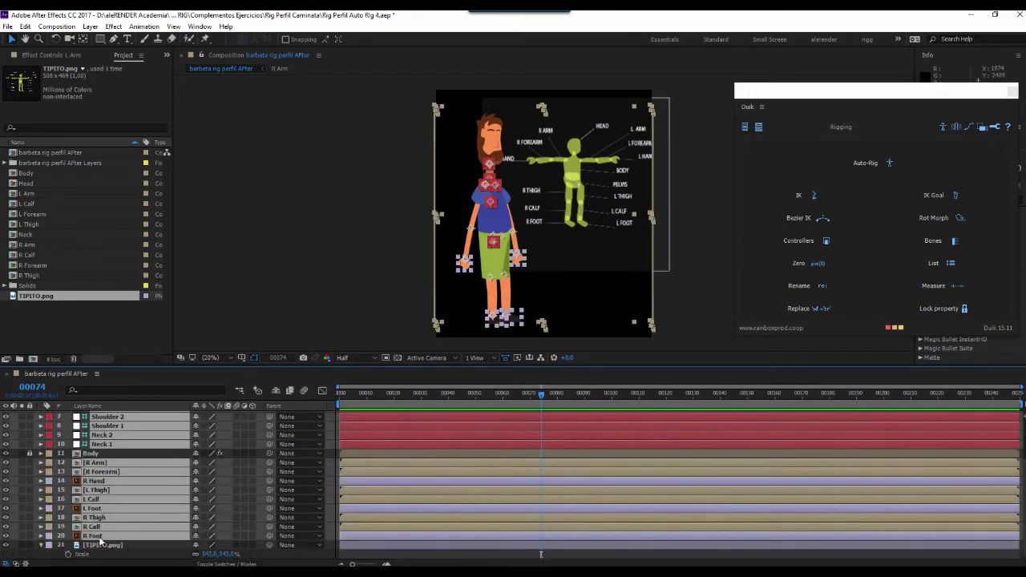
scroll(541, 553, "up", 3)
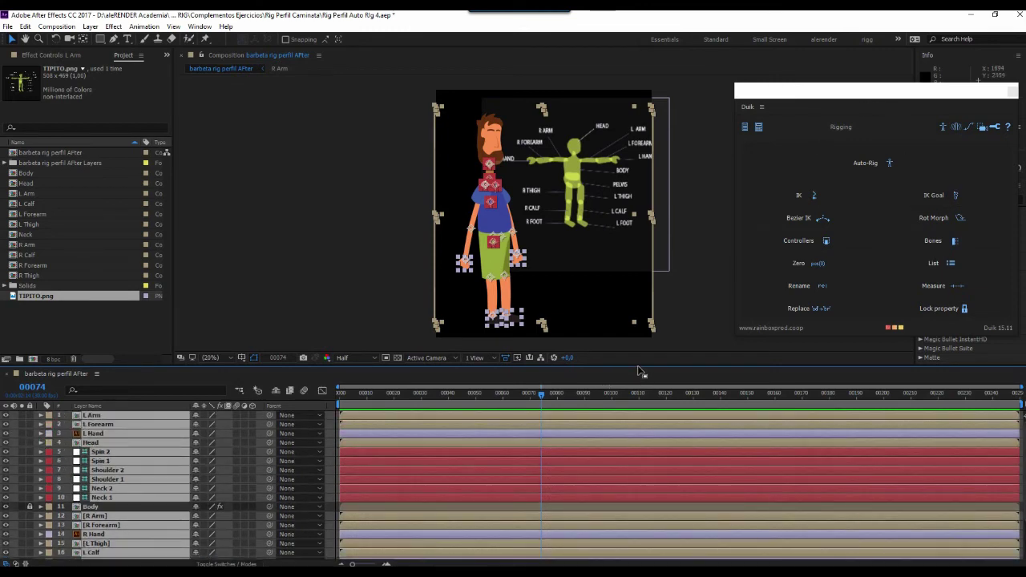
left_click_drag(639, 367, 632, 440)
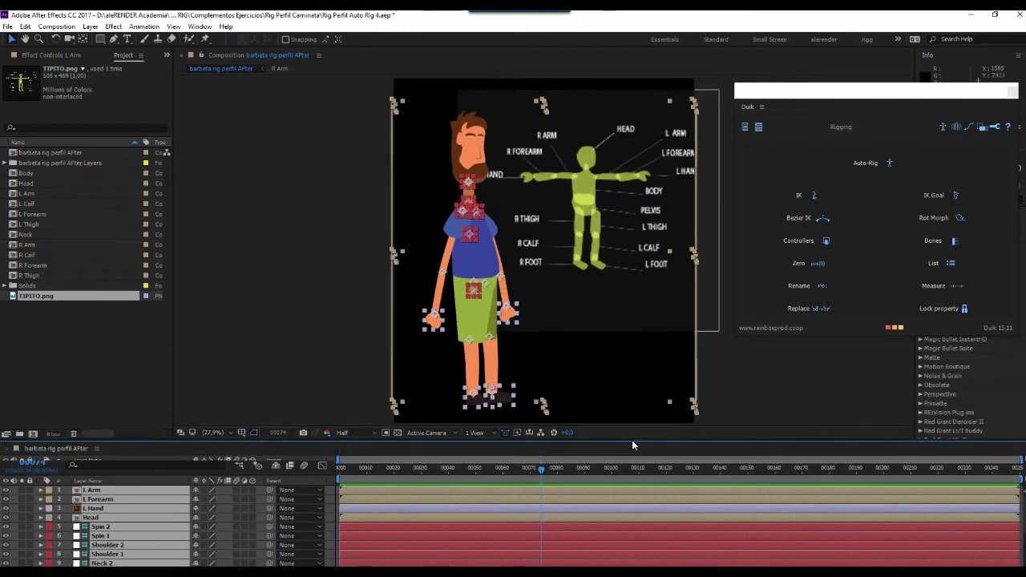
Start Duik's Full character auto-rig and accept the left and right leg layers.
left_click(879, 166)
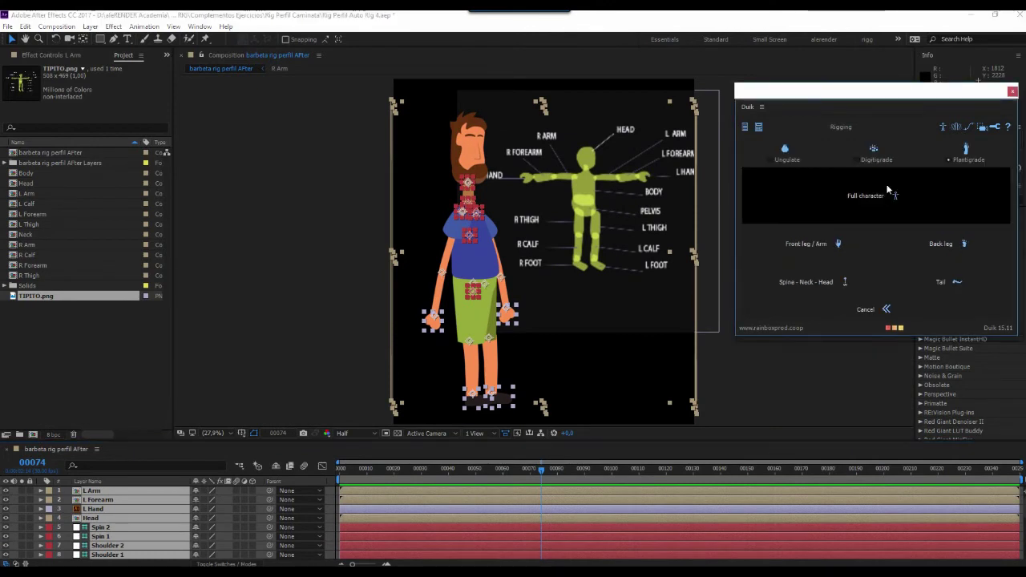
left_click(881, 200)
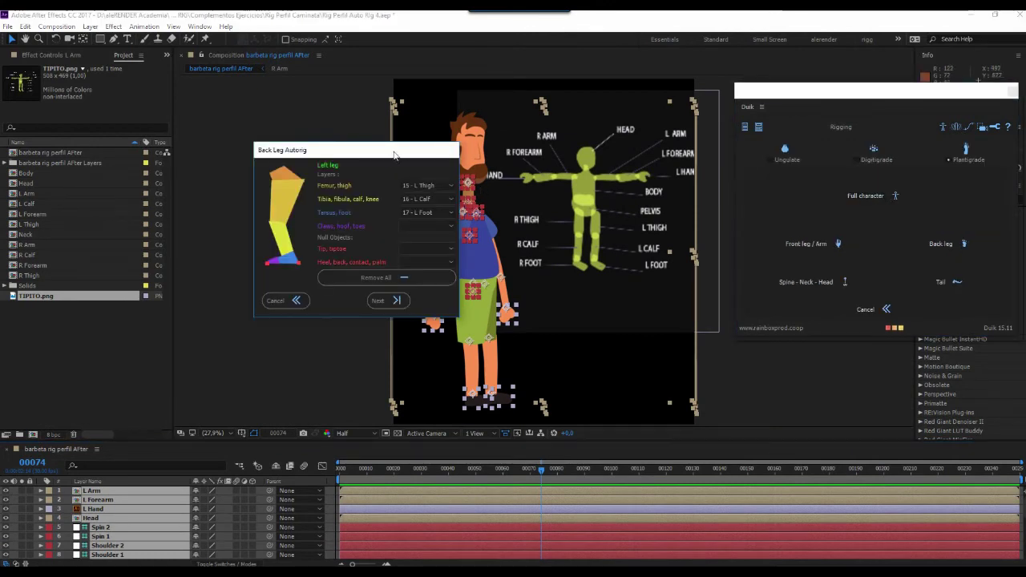
left_click_drag(395, 152, 342, 137)
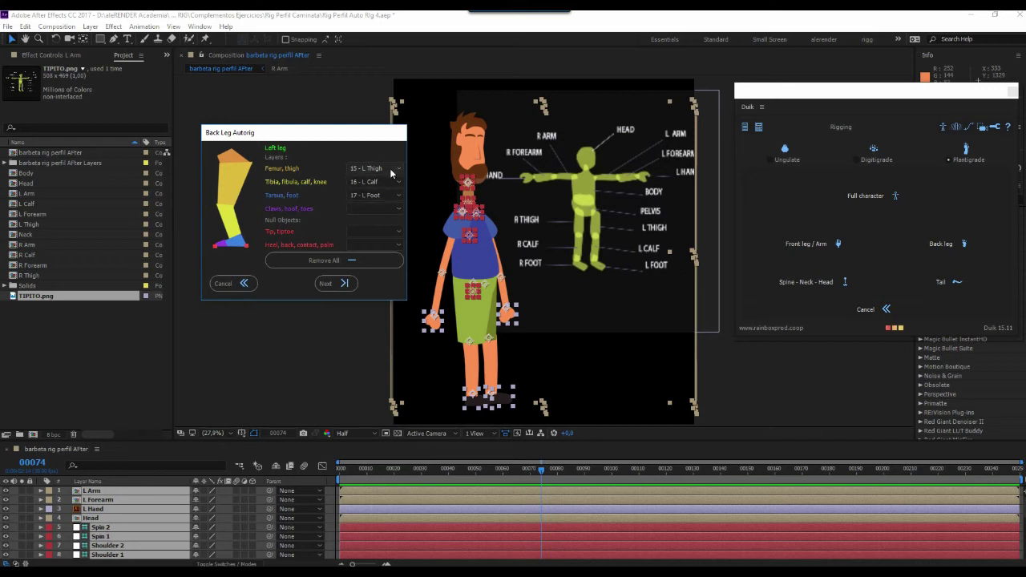
left_click(339, 286)
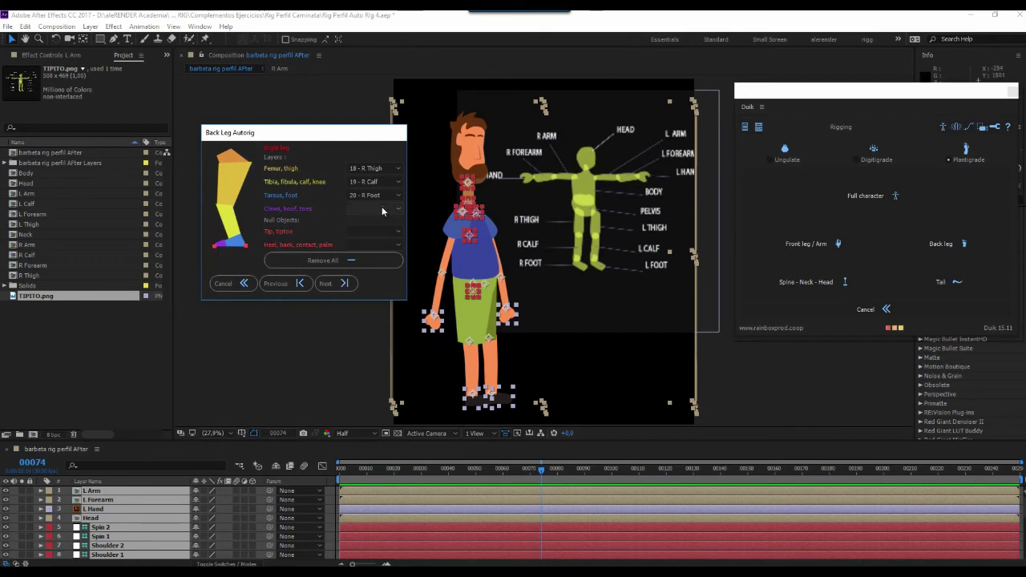
left_click(338, 284)
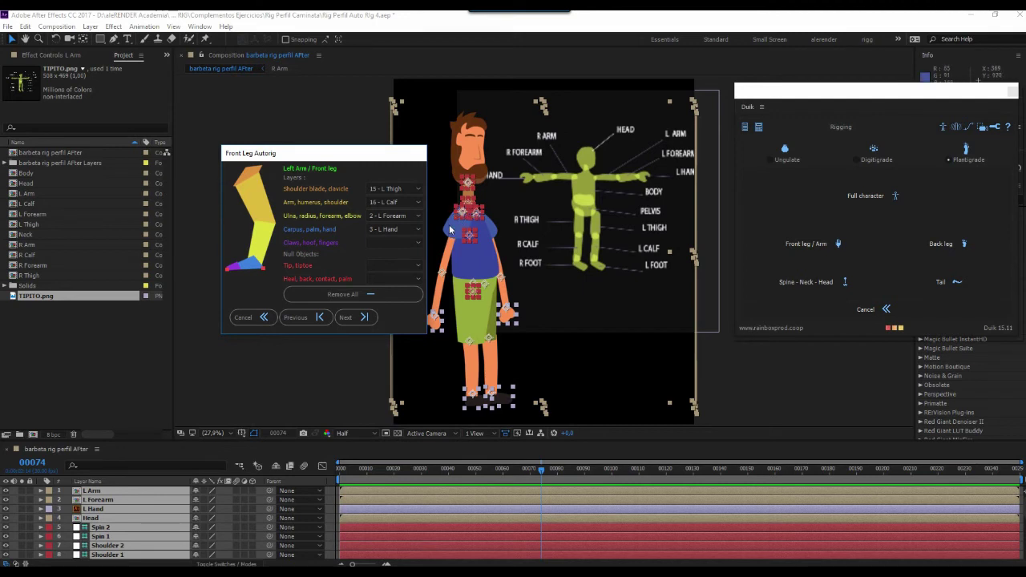
Assign Shoulder 1 and L Arm to the left arm rig and continue.
left_click(400, 188)
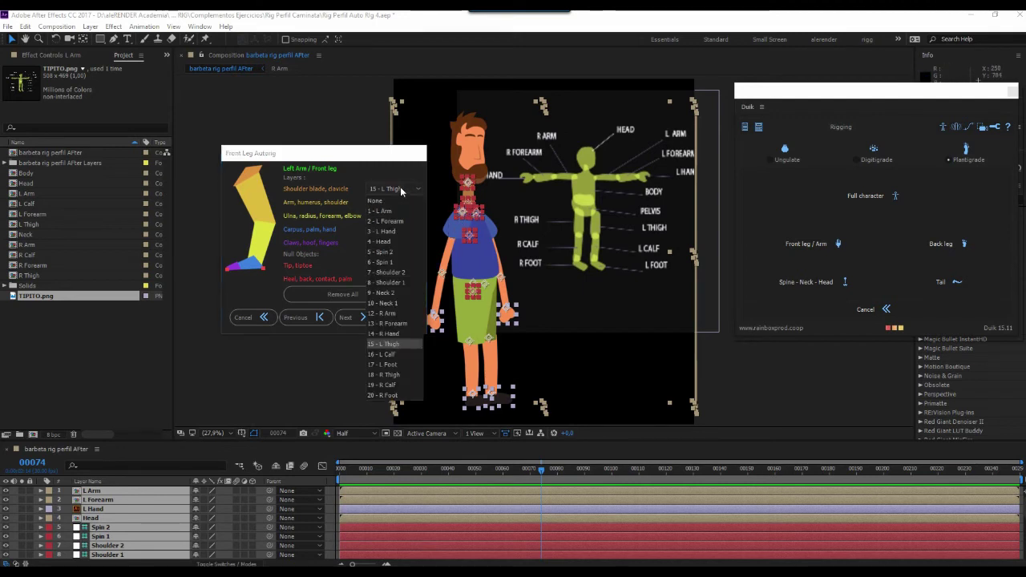
left_click(394, 282)
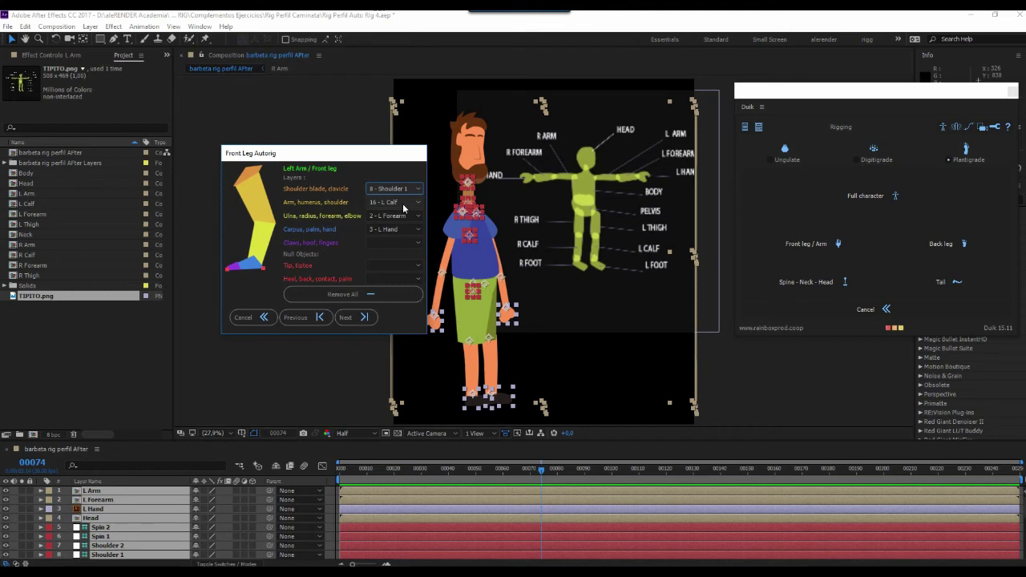
left_click(411, 202)
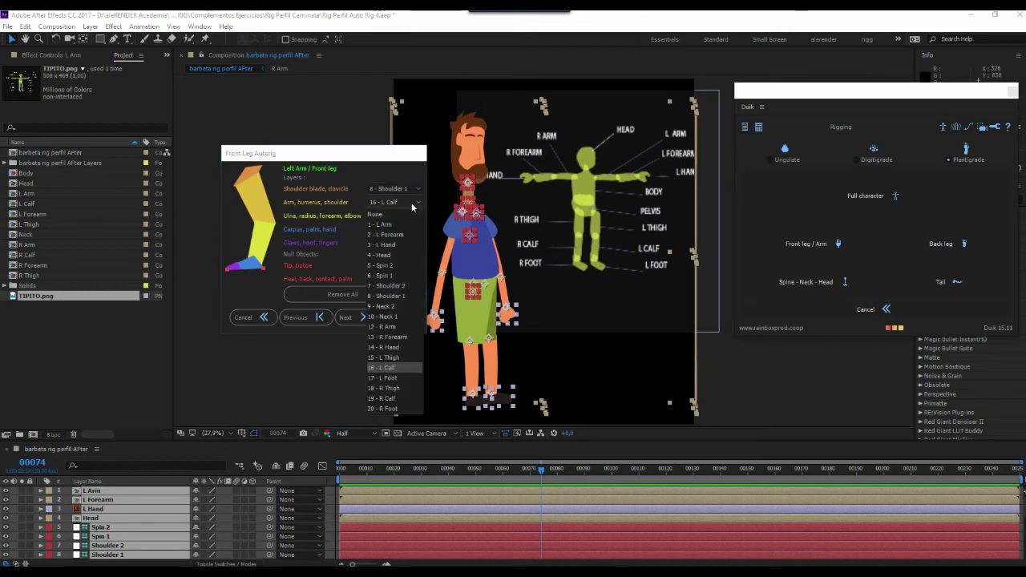
left_click(392, 225)
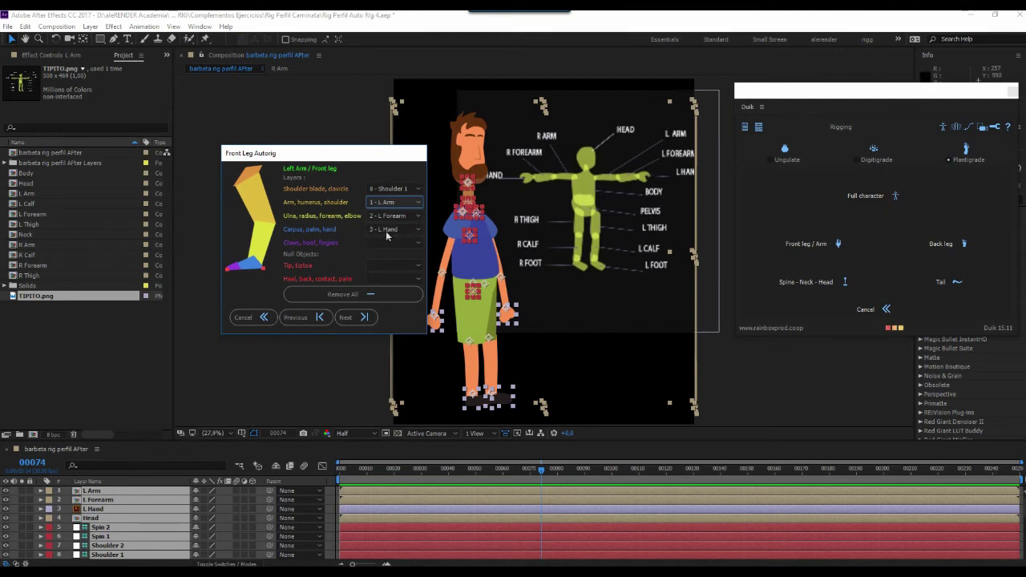
left_click(358, 318)
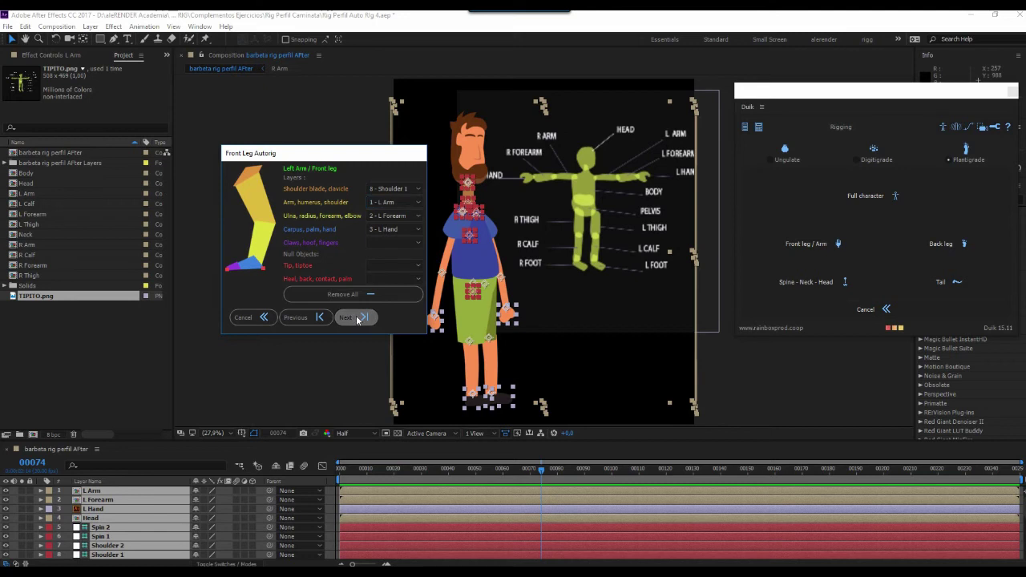
Assign Shoulder 2 and R Arm to the right arm rig and continue.
left_click(406, 187)
left_click(398, 270)
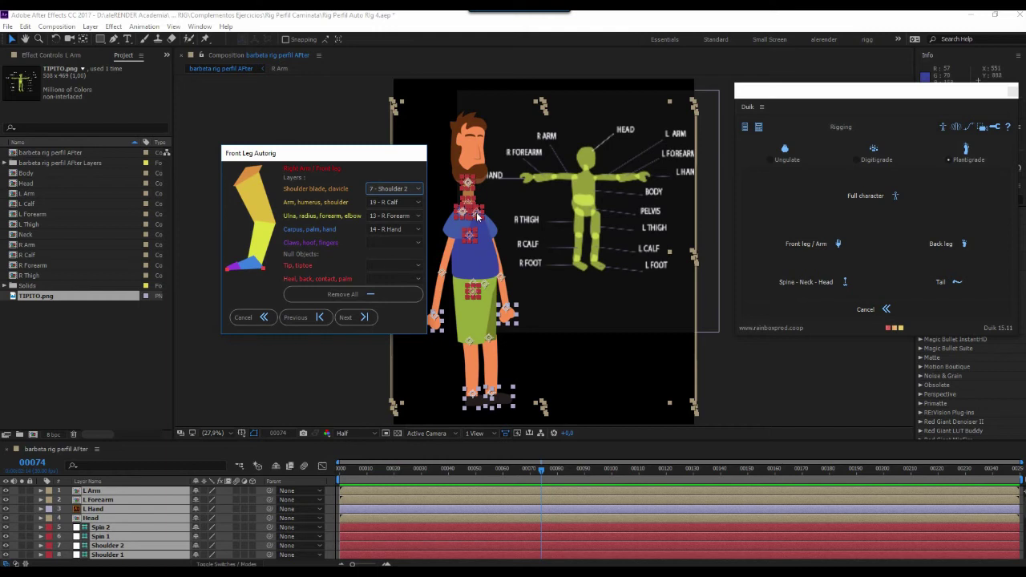
left_click(407, 204)
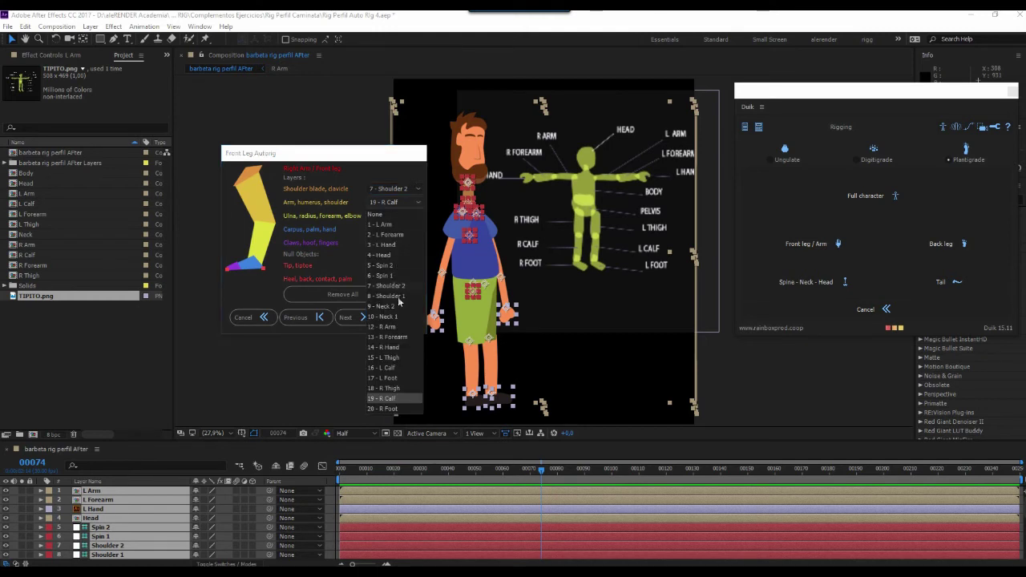
left_click(392, 327)
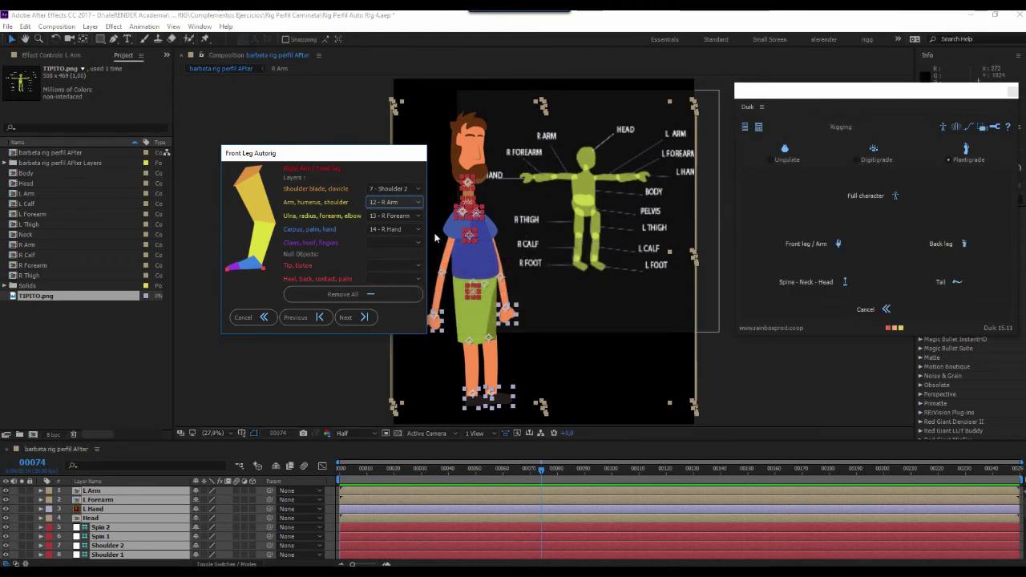
left_click(359, 319)
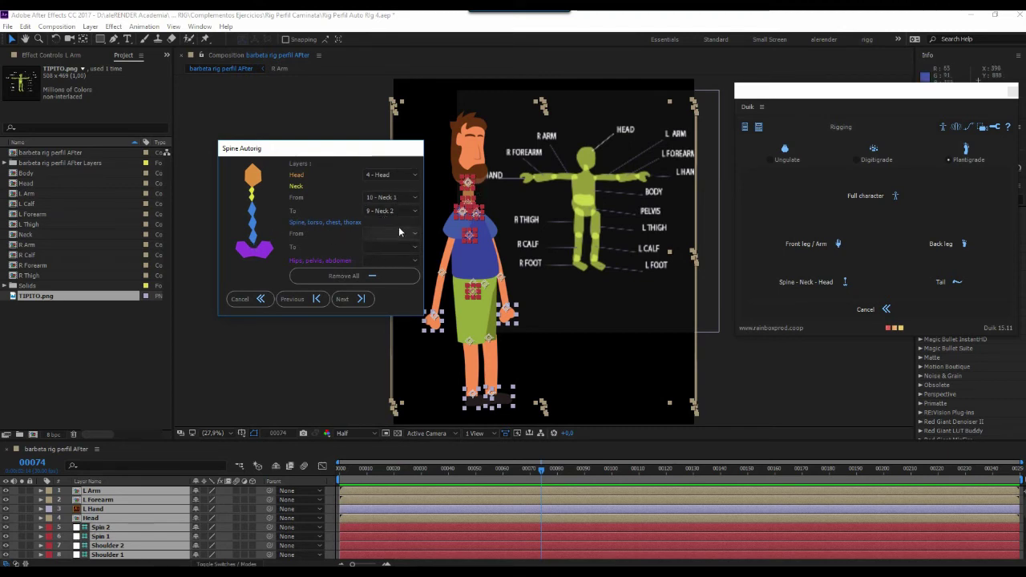
Set the spine from Spin 1 to Spin 2, then confirm Tail Autorig to build the controllers.
left_click(404, 234)
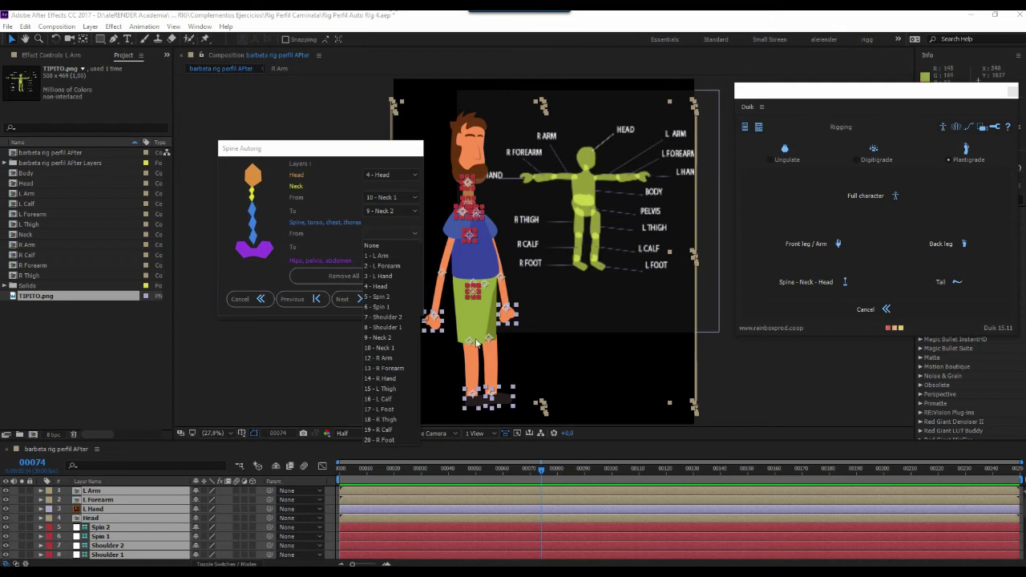
left_click(390, 307)
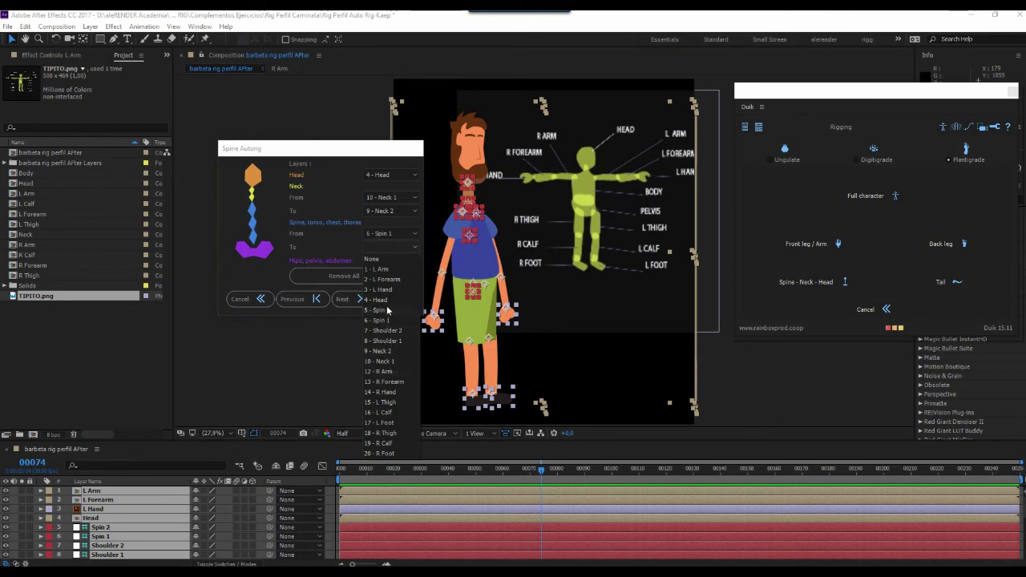
left_click(387, 311)
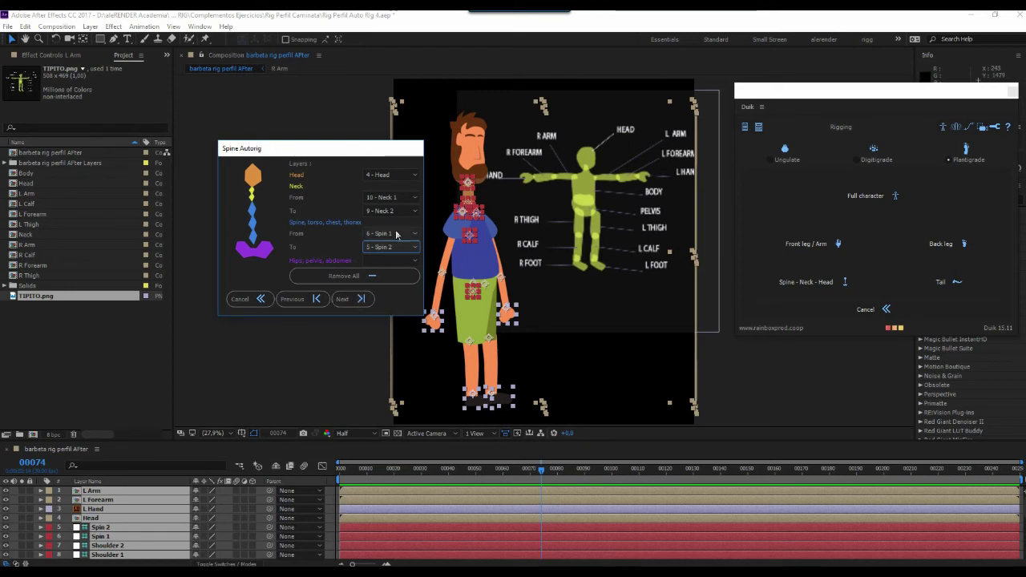
left_click(358, 300)
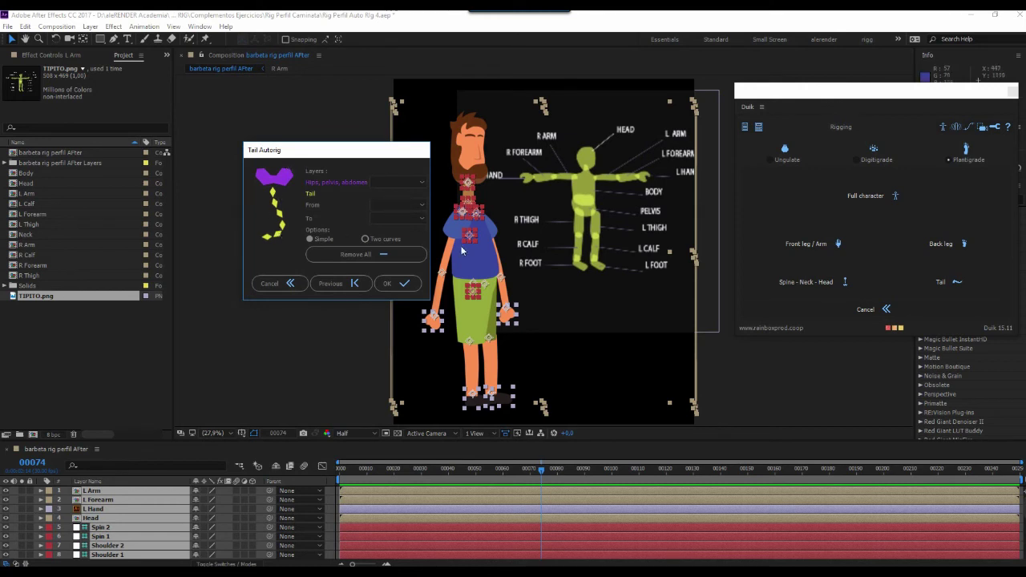
left_click(405, 287)
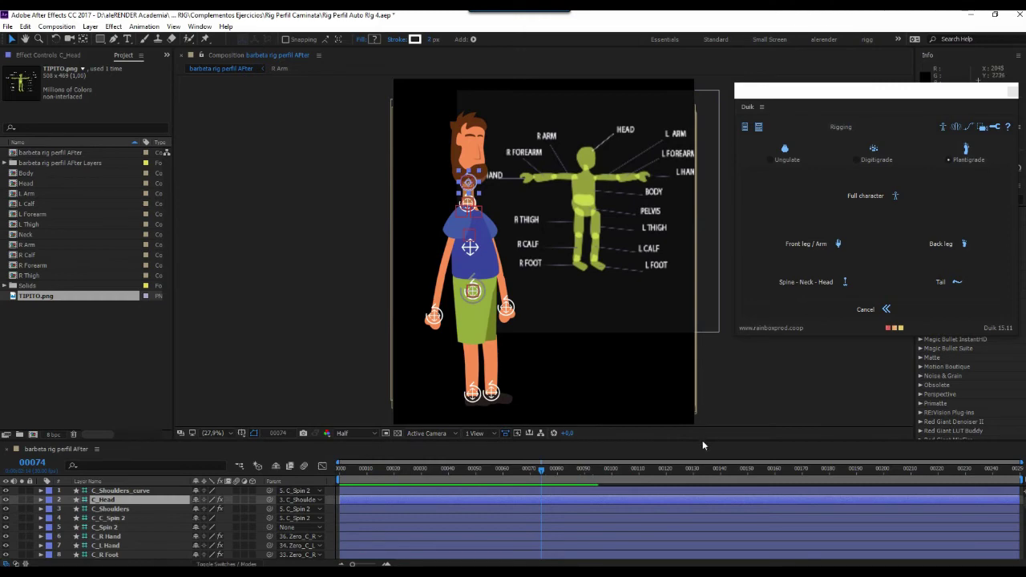
left_click_drag(703, 440, 698, 353)
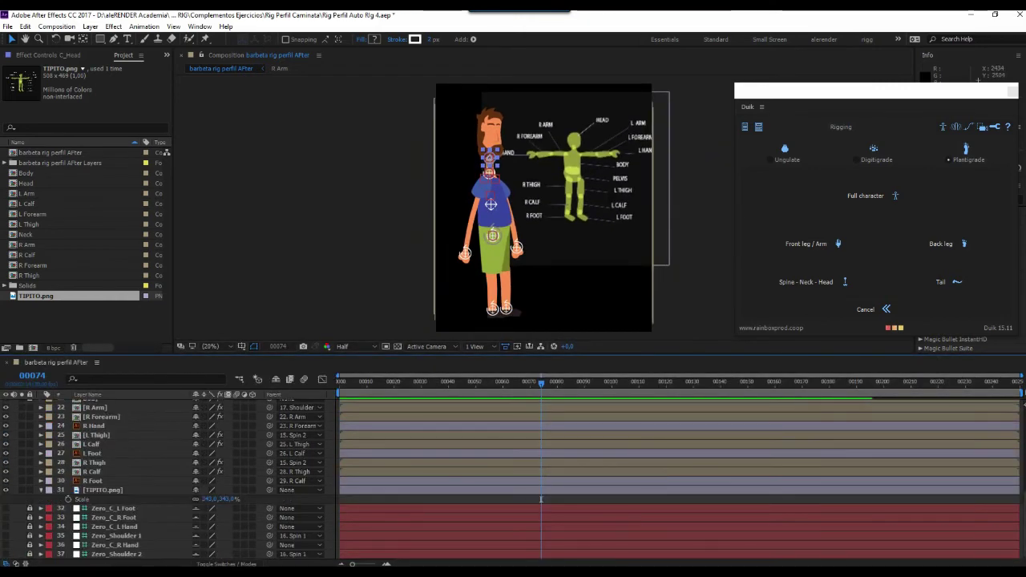
Delete the TIPITO.png reference layer and resize the composition and timeline panels.
left_click(92, 492)
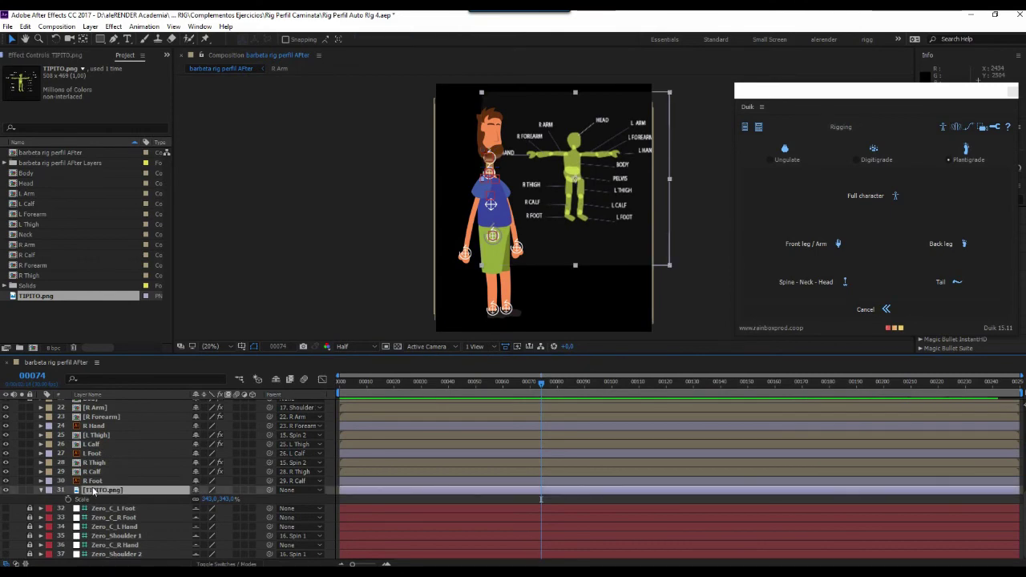
key("Delete")
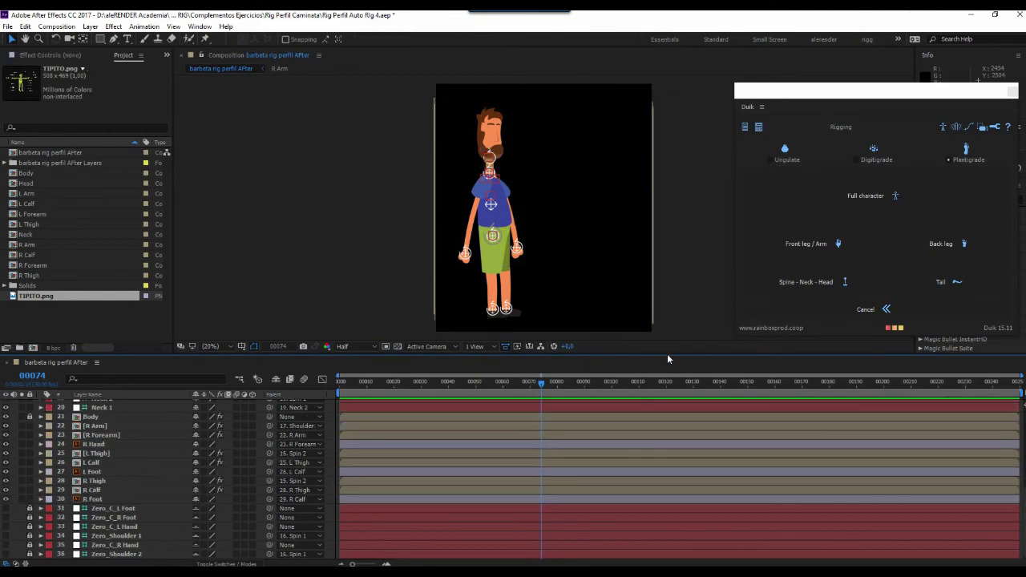
left_click_drag(668, 355, 661, 425)
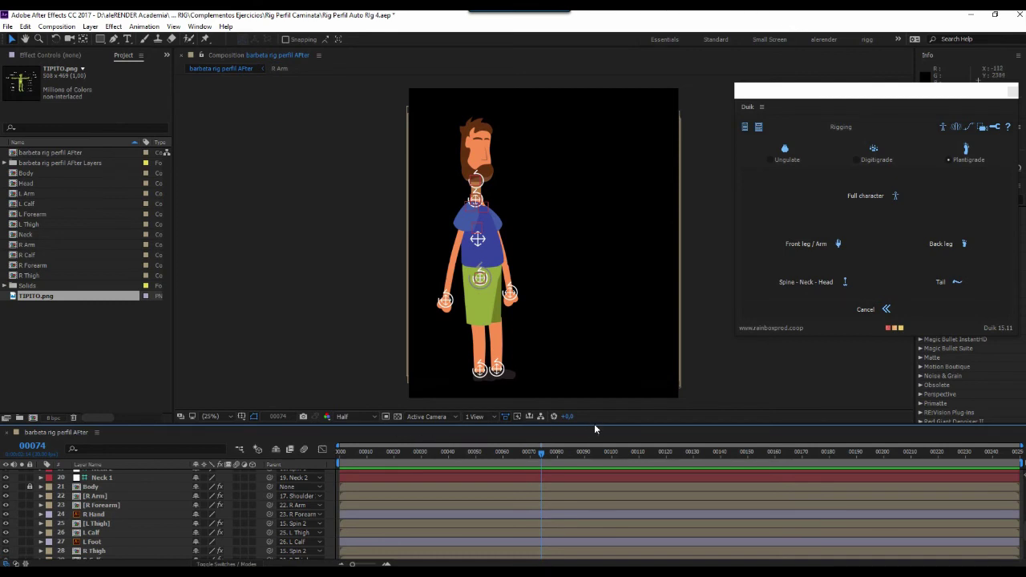
left_click_drag(594, 425, 594, 406)
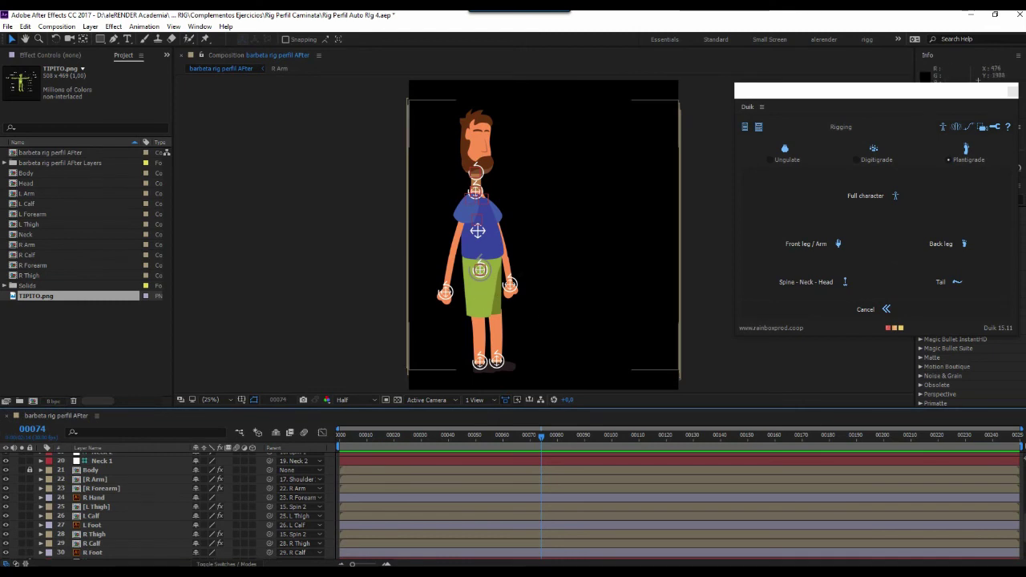
scroll(996, 477, "up", 3)
scroll(995, 476, "up", 3)
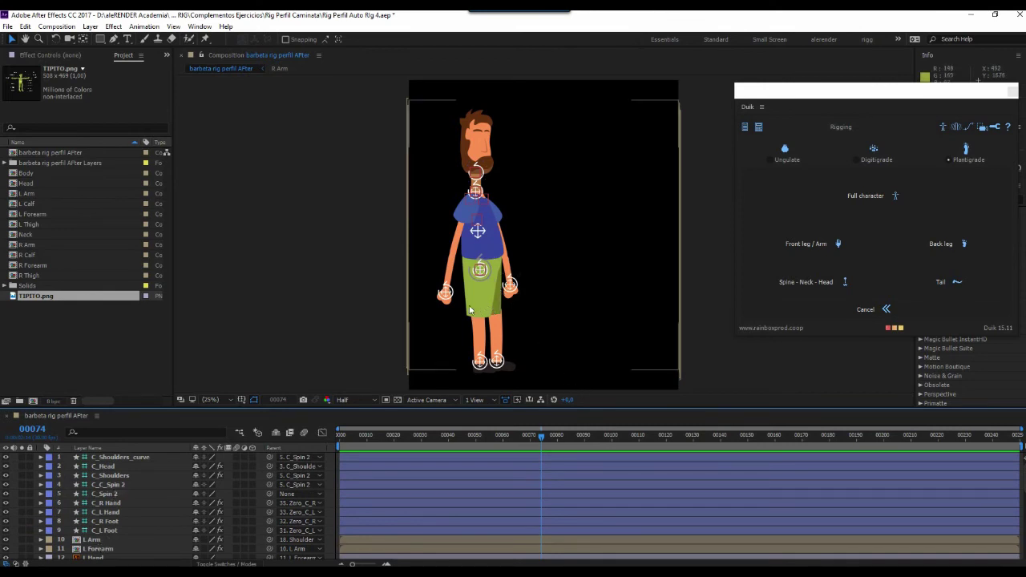
Test the left hand controller by raising the arm and lowering it back.
left_click(447, 293)
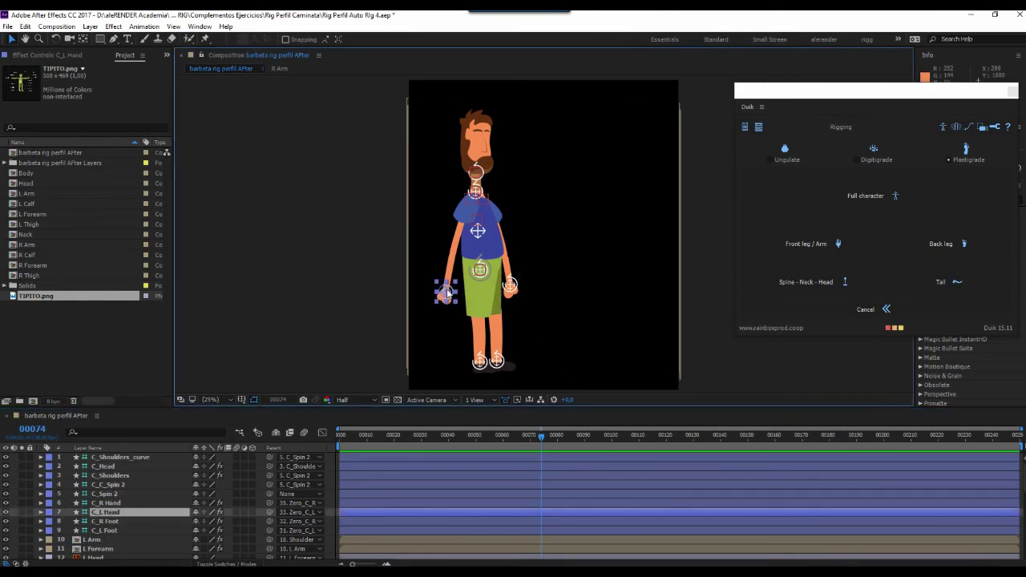
mouse_move(463, 293)
left_mouse_down()
mouse_move(520, 227)
mouse_move(459, 253)
left_mouse_up()
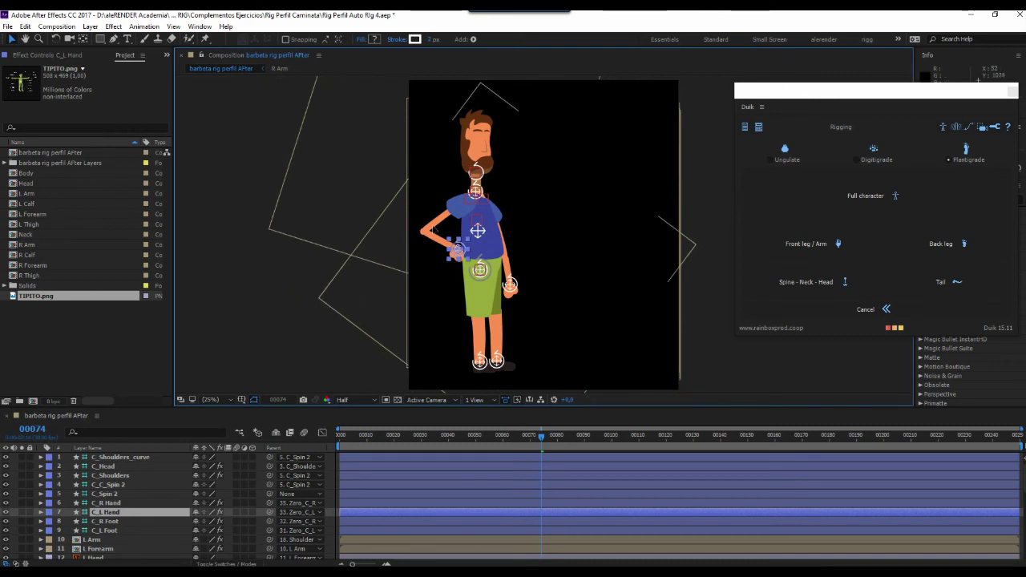
left_click_drag(460, 263, 450, 282)
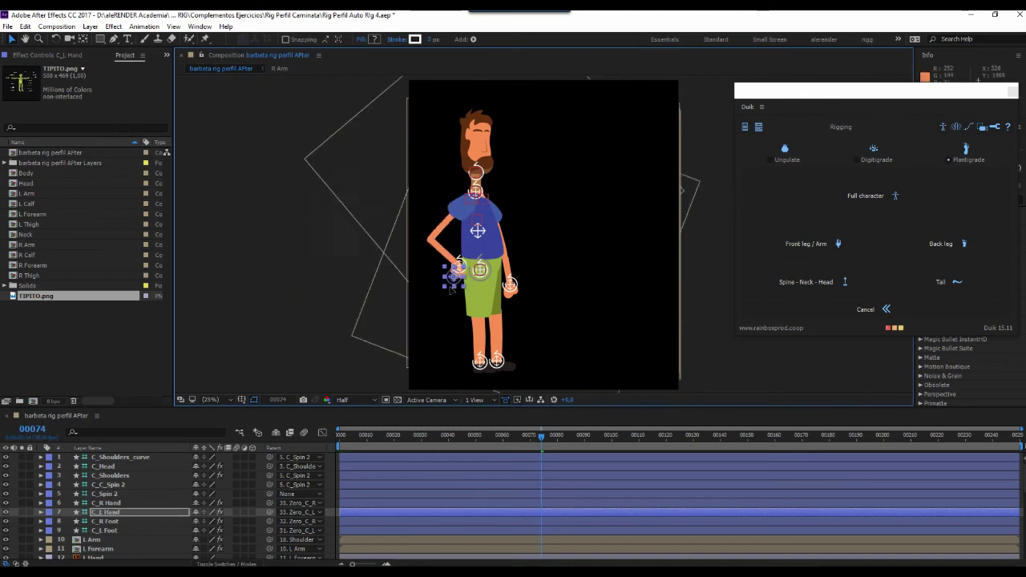
Pose the right arm outward, uncheck Clockwise in IK R Forearm, and rotate the hand.
left_click(513, 287)
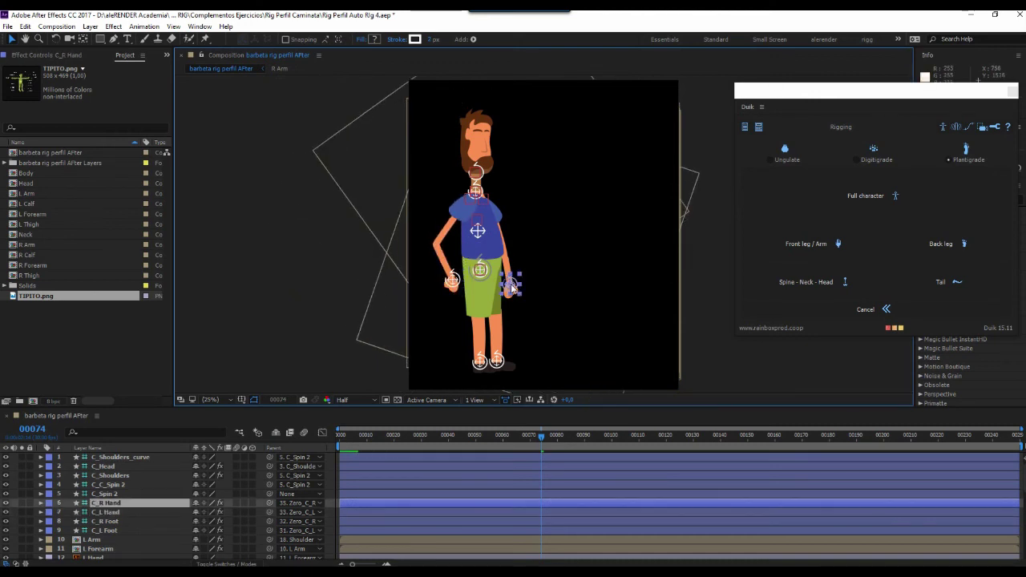
mouse_move(513, 287)
left_mouse_down()
mouse_move(559, 216)
mouse_move(549, 244)
left_mouse_up()
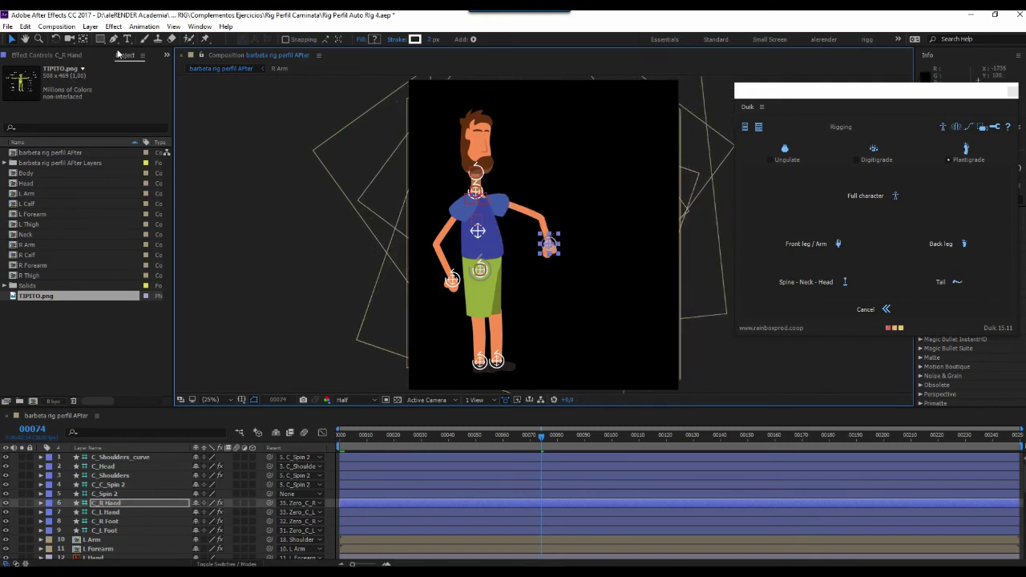
left_click(74, 57)
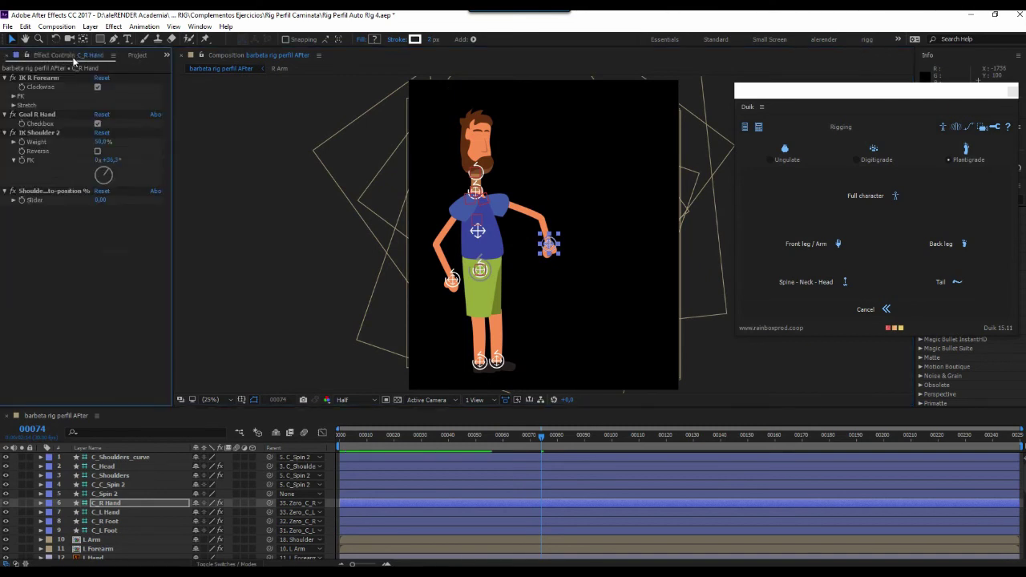
left_click(97, 87)
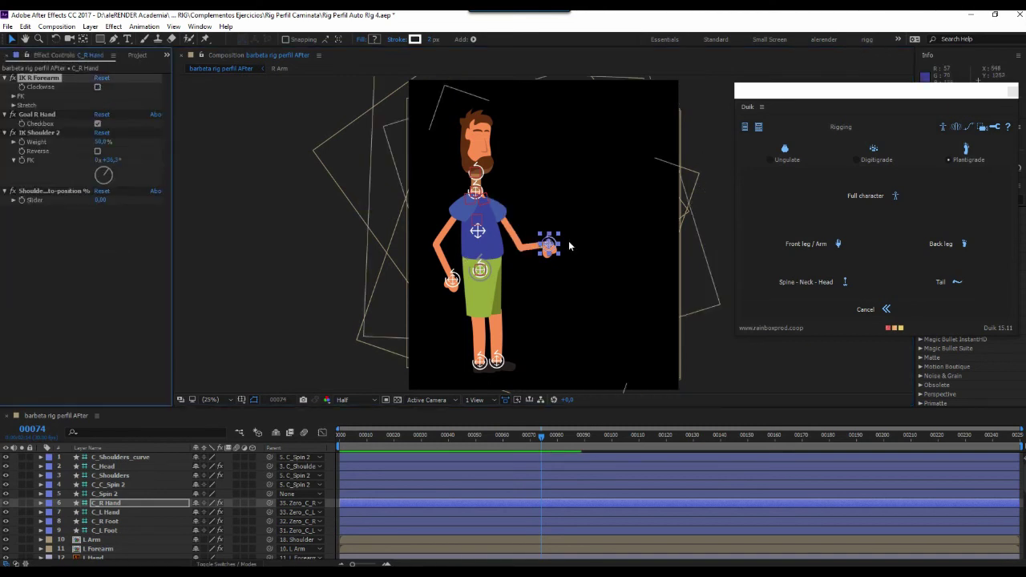
left_click_drag(548, 243, 534, 253)
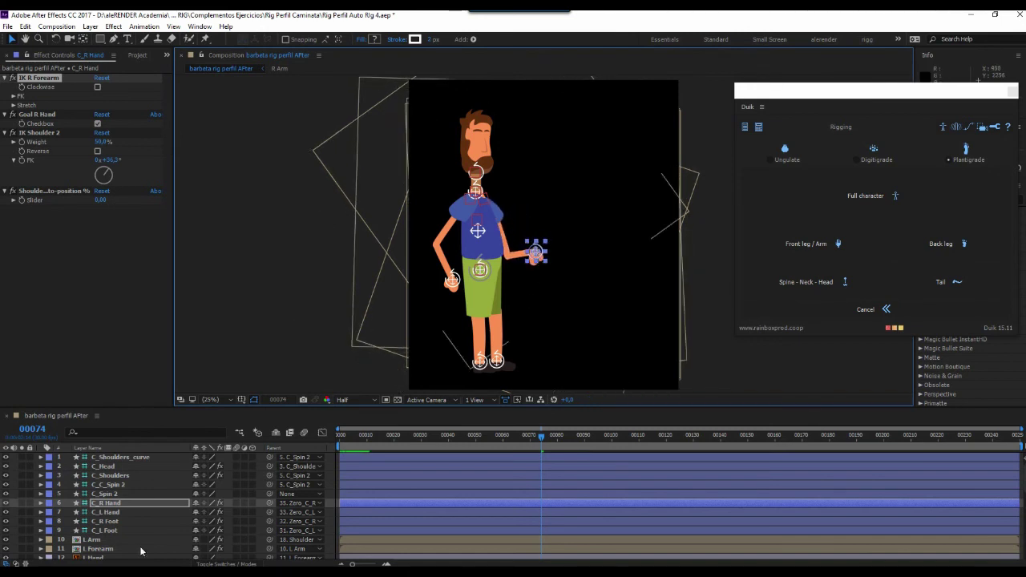
key("r")
mouse_move(208, 512)
left_mouse_down()
mouse_move(160, 519)
mouse_move(214, 533)
left_mouse_up()
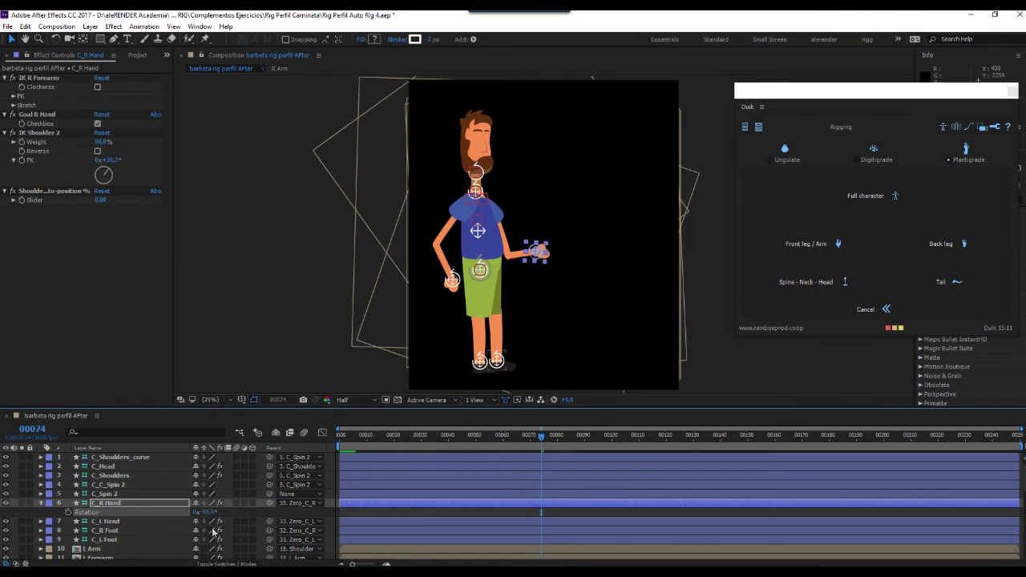
Pose the left leg with the C_L Foot controller, flipping the knee's bend direction.
left_click(481, 361)
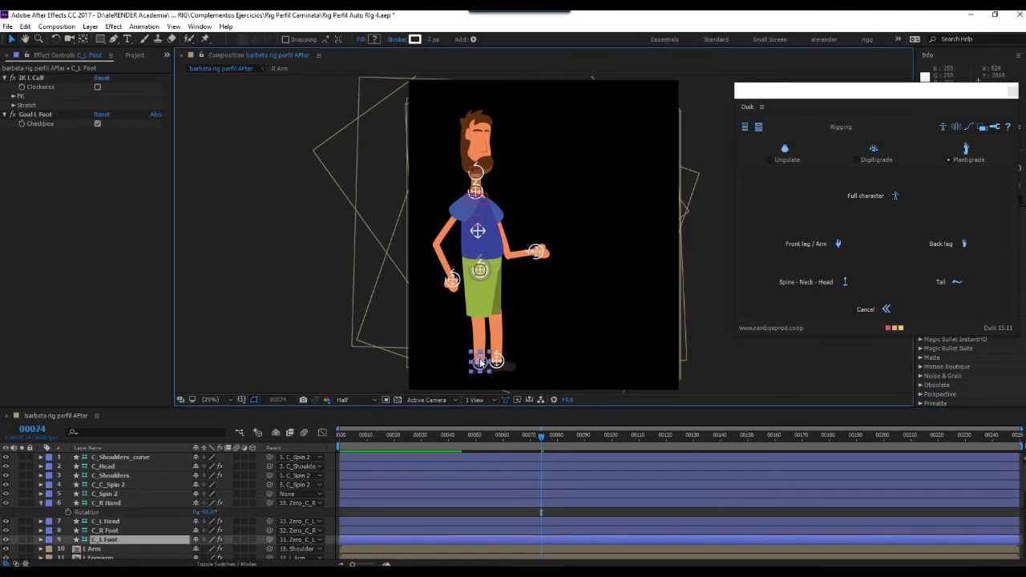
left_click_drag(495, 354, 536, 315)
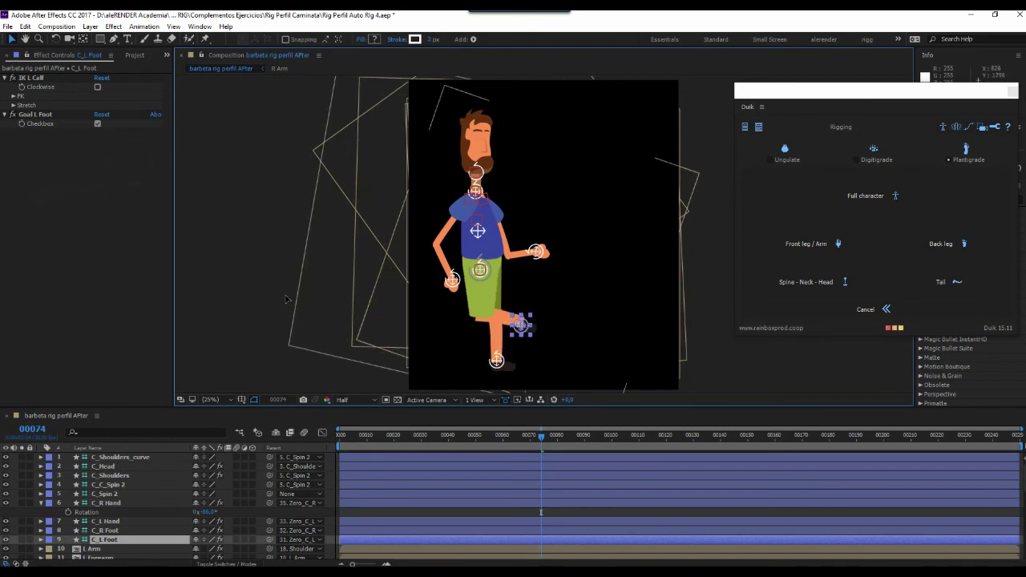
left_click(117, 544)
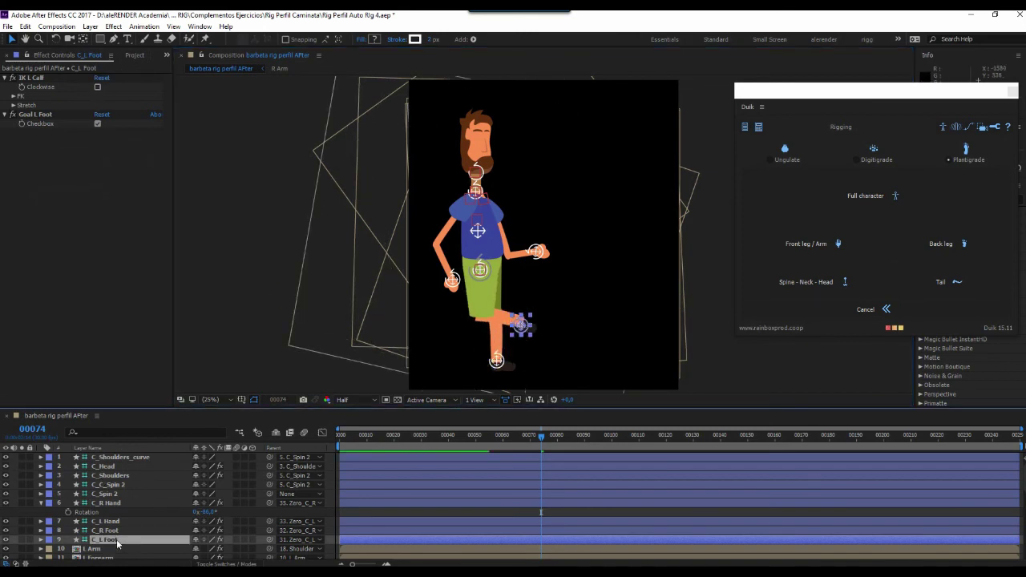
left_click(97, 87)
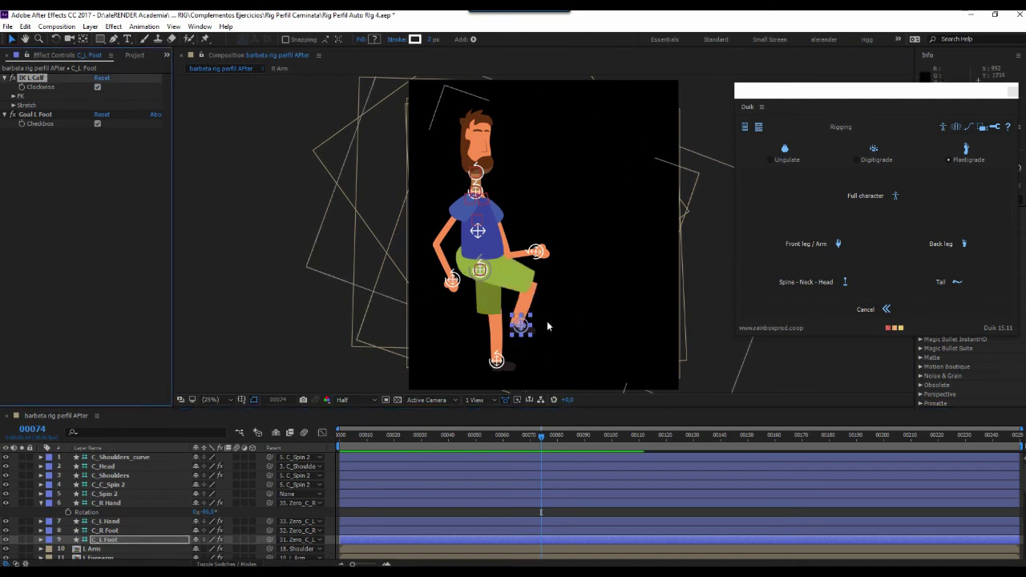
mouse_move(503, 332)
left_mouse_down()
mouse_move(447, 365)
mouse_move(514, 332)
left_mouse_up()
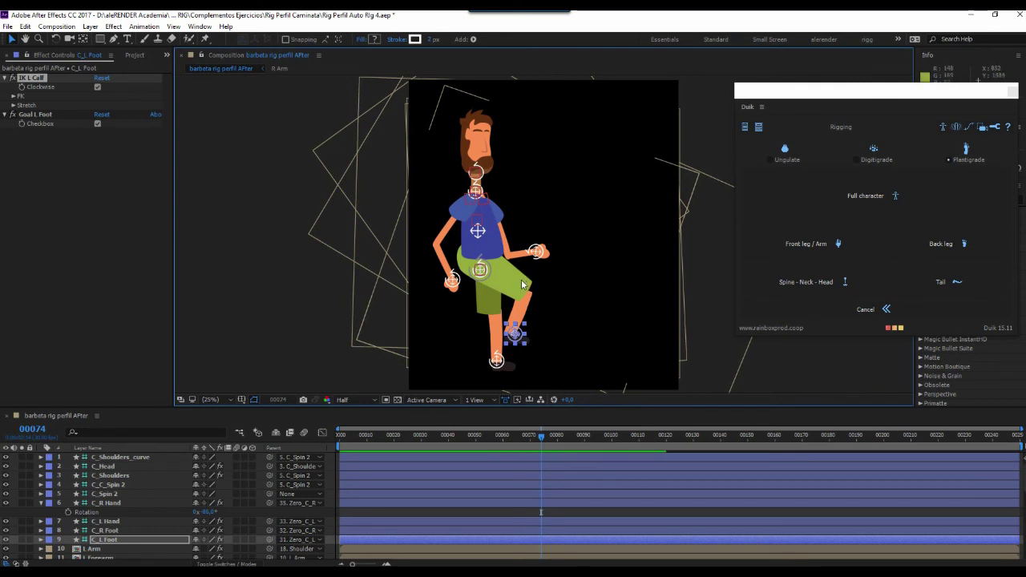
mouse_move(515, 335)
left_mouse_down()
mouse_move(522, 329)
mouse_move(494, 332)
mouse_move(473, 358)
left_mouse_up()
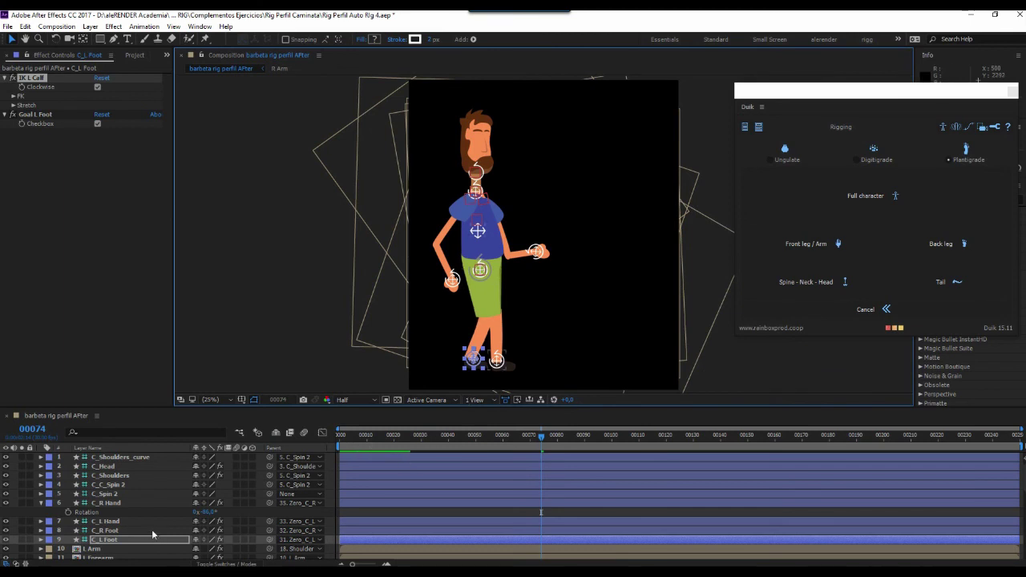
mouse_move(475, 361)
left_mouse_down()
mouse_move(484, 351)
mouse_move(462, 362)
mouse_move(470, 358)
left_mouse_up()
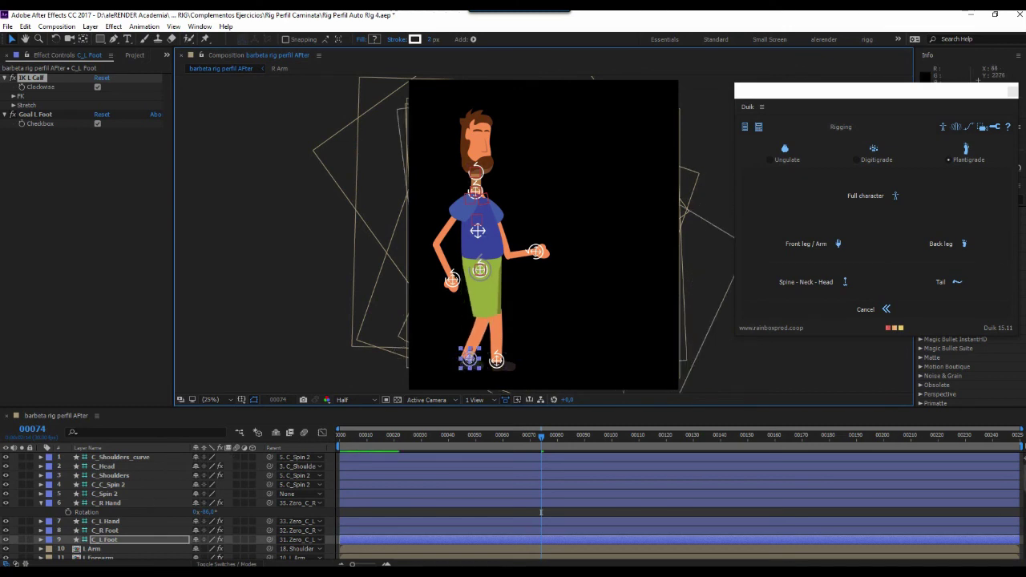
Select the L Calf layer and open its precomp for editing.
scroll(1017, 540, "down", 3)
scroll(1016, 540, "down", 3)
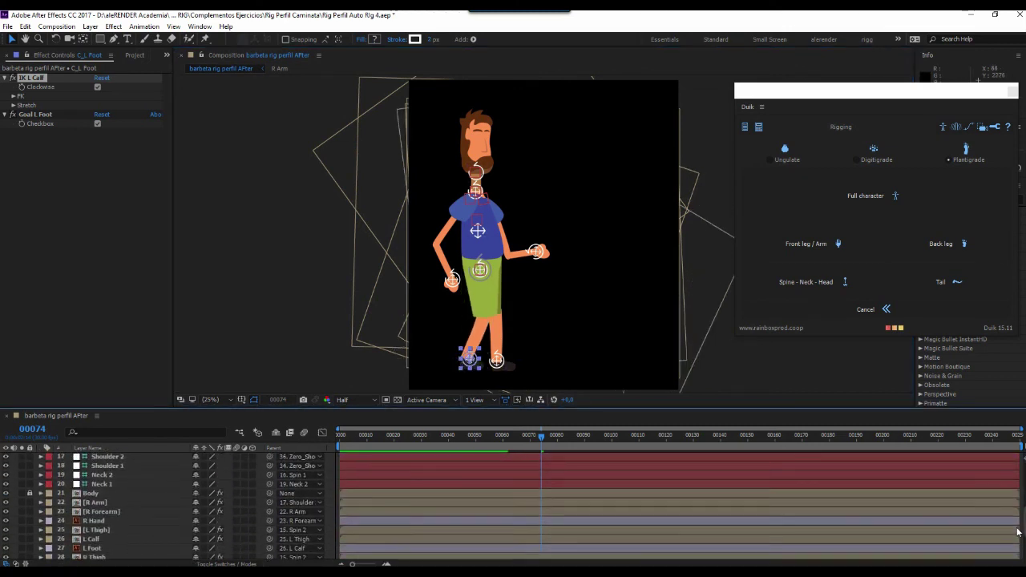
scroll(1017, 539, "down", 4)
scroll(1016, 539, "down", 1)
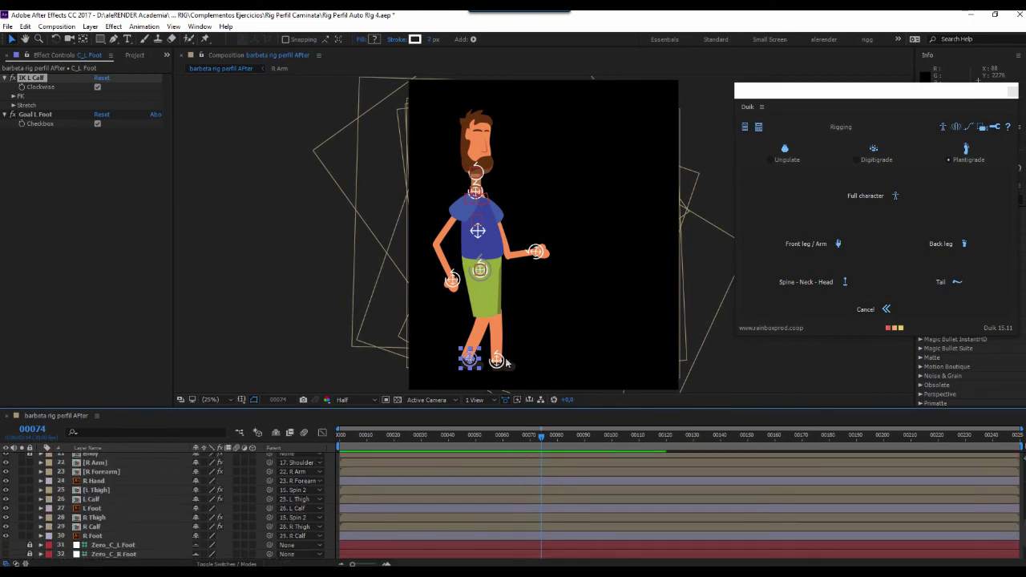
left_click(92, 500)
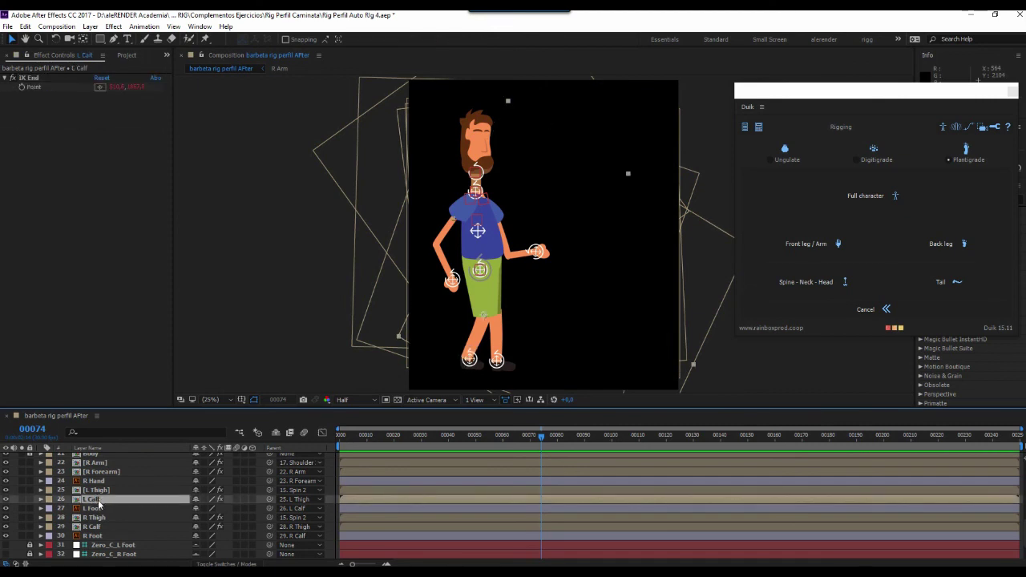
double_click(97, 500)
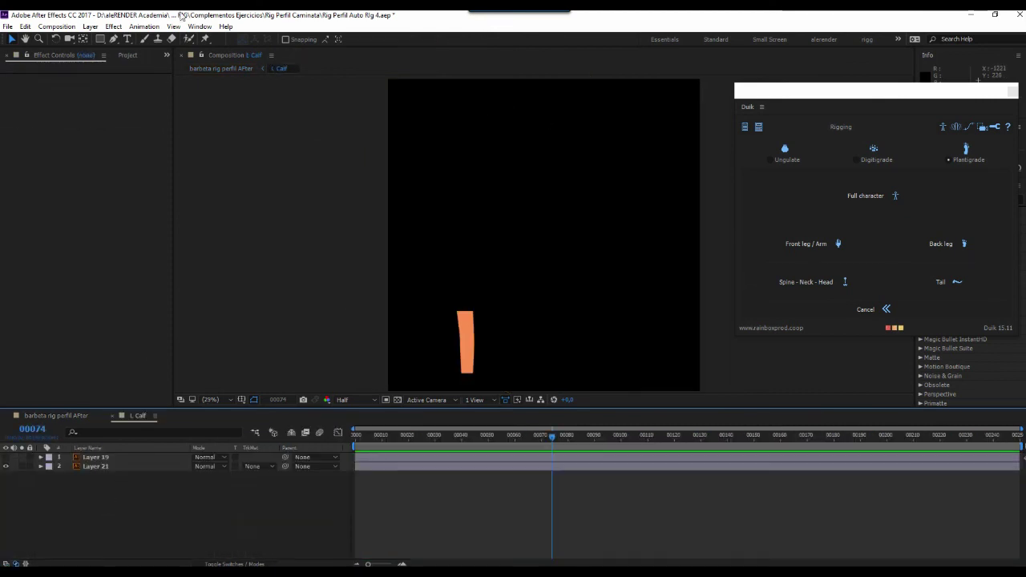
Draw a curved cap shape with the Pen tool at the top of the calf.
left_click(113, 40)
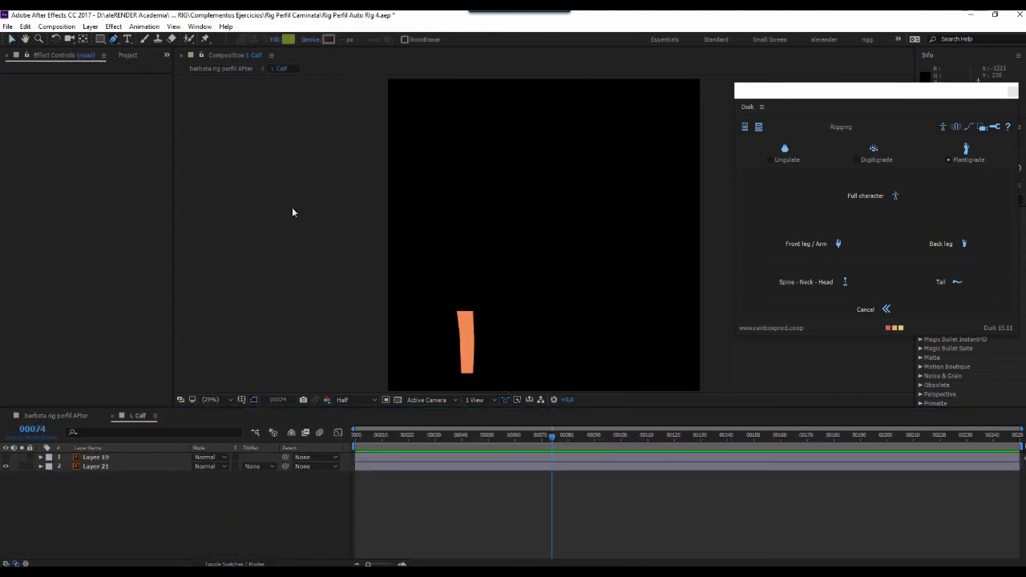
left_click(472, 310)
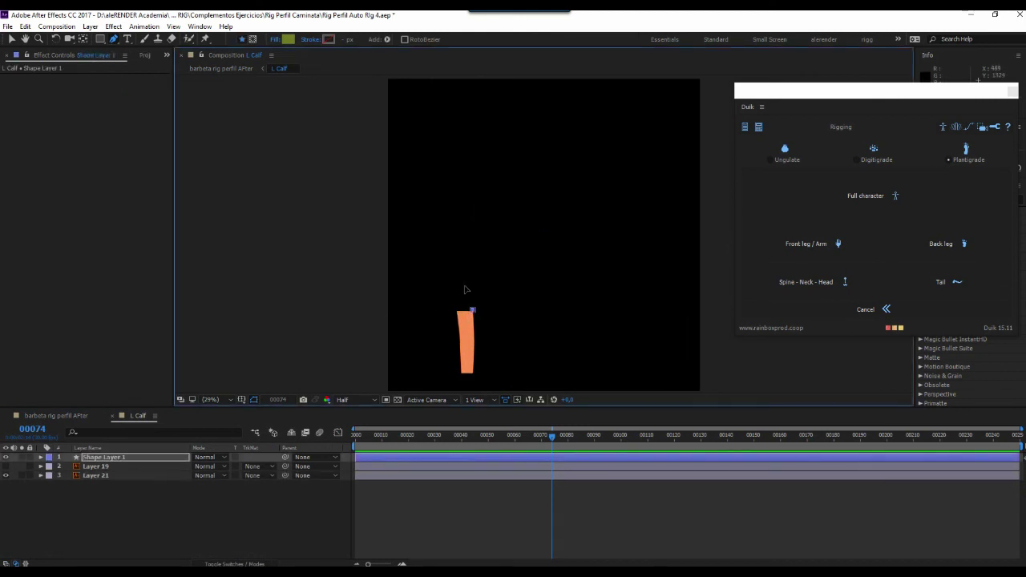
left_click_drag(468, 295, 455, 292)
left_click(460, 316)
Fill the cap shape with the calf's orange colour sampled with the eyedropper.
left_click(472, 310)
left_click(287, 38)
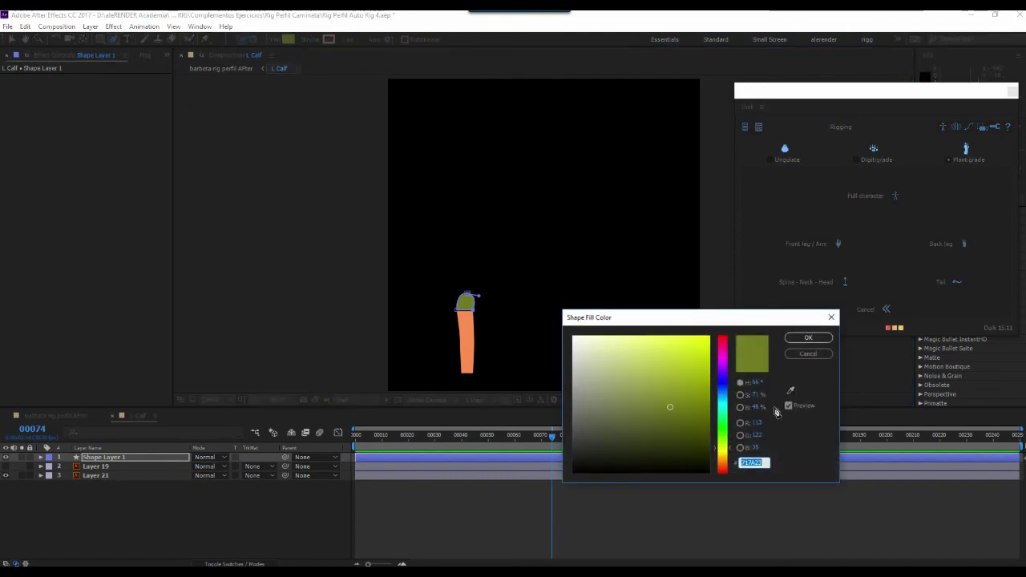
type("FC9053")
left_click(808, 338)
Zoom to 100% and move the cap shape down onto the calf.
left_click(210, 399)
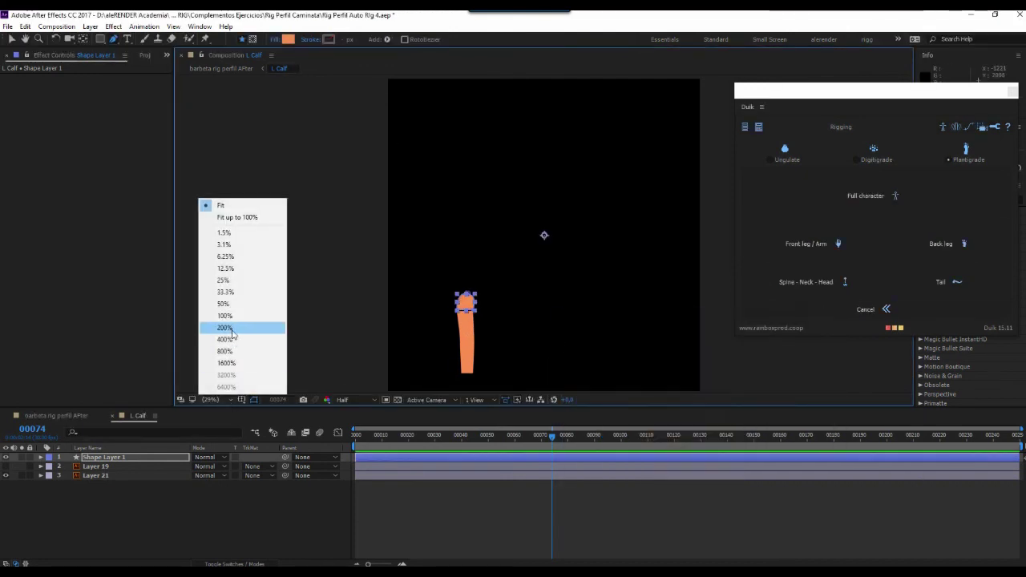
left_click(224, 315)
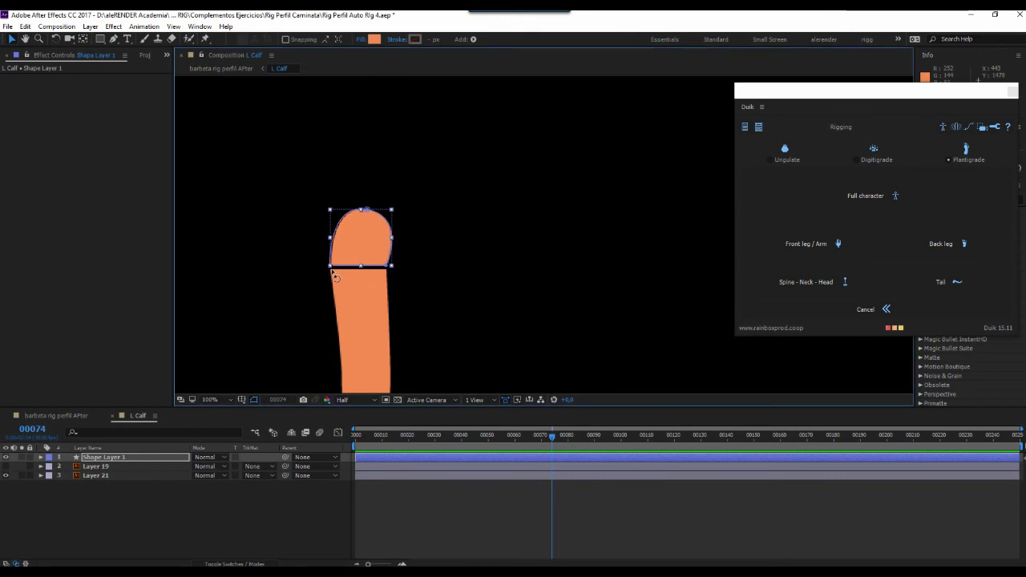
key("shift+Down")
left_click_drag(366, 225, 366, 230)
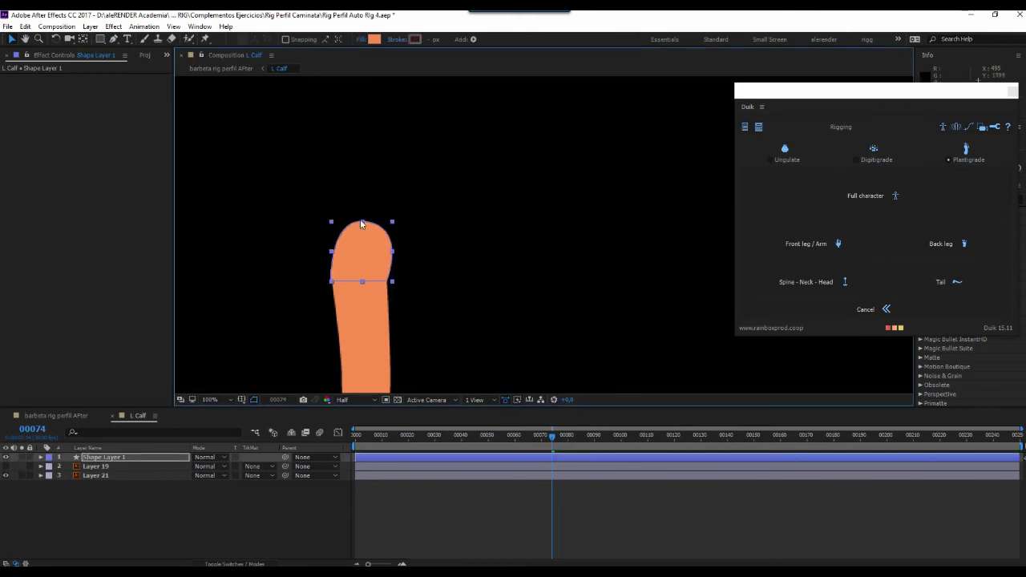
Drag the cap's top-point bezier handle to round off its top.
left_click(41, 457)
left_click(53, 475)
left_click(363, 221)
left_click_drag(409, 229, 360, 220)
In the main composition, lift the C_L Foot controller to bend the left leg, then lower it.
left_click(56, 415)
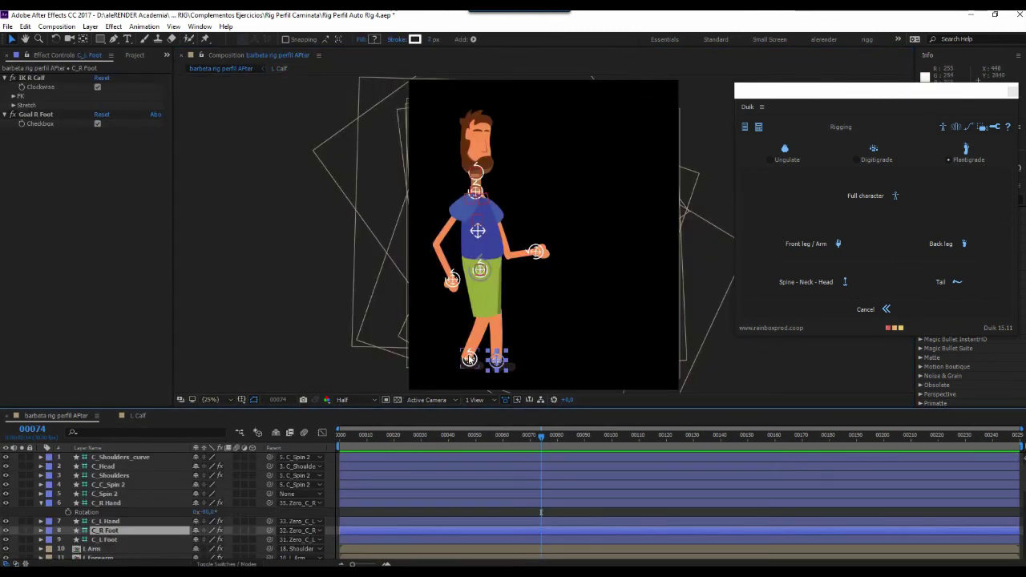
left_click(472, 357)
left_click_drag(471, 356, 529, 337)
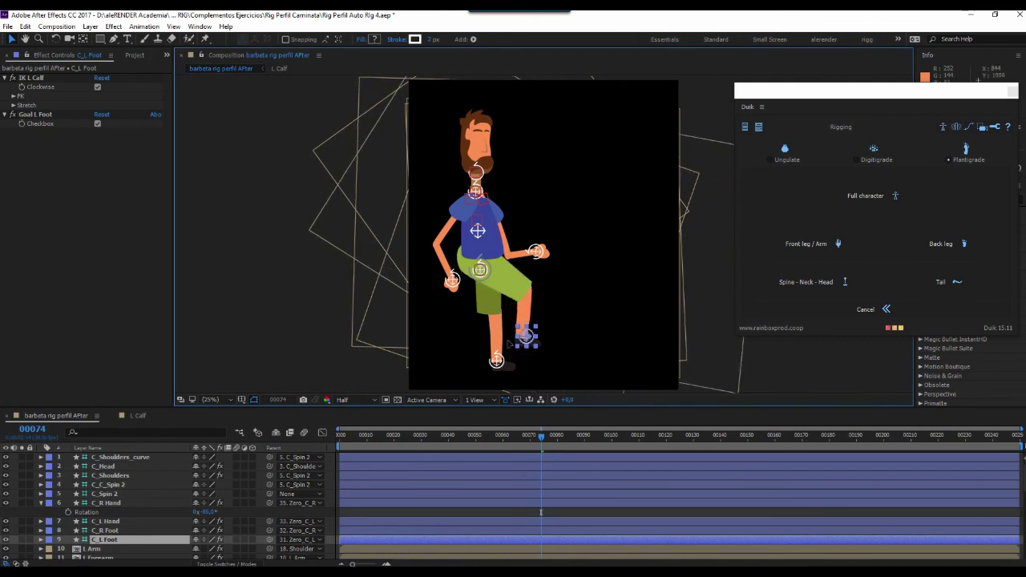
mouse_move(529, 337)
left_mouse_down()
mouse_move(480, 347)
mouse_move(466, 361)
mouse_move(517, 330)
left_mouse_up()
Move the C_R Foot controller up and down to test the right knee bend.
left_click(497, 361)
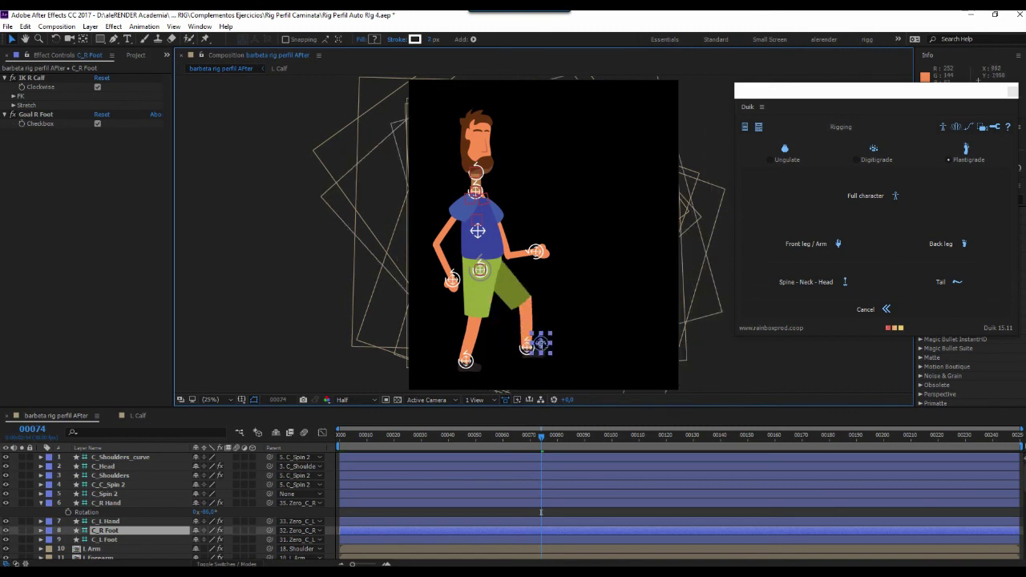
left_click_drag(517, 327, 522, 335)
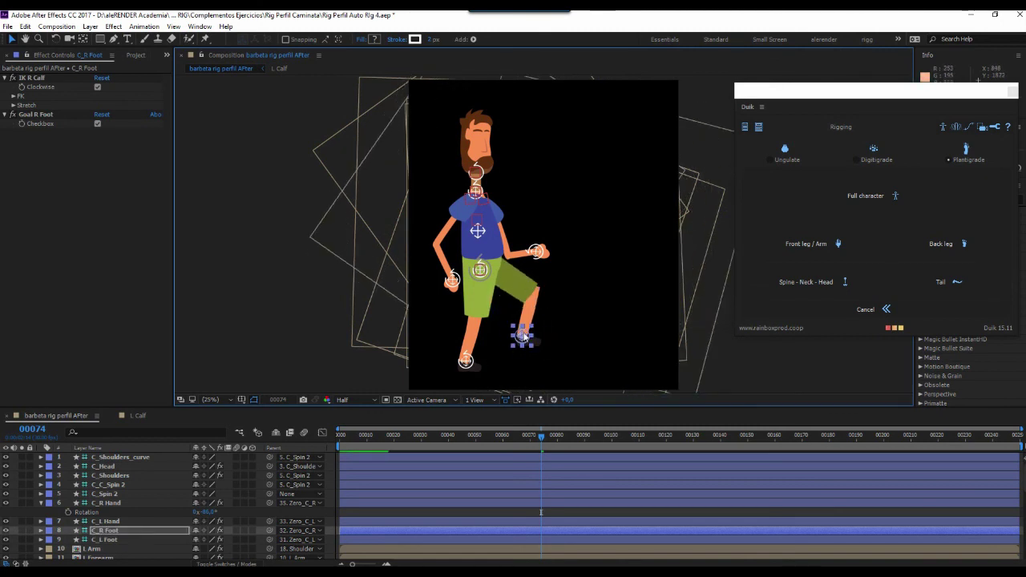
left_click_drag(524, 338, 505, 361)
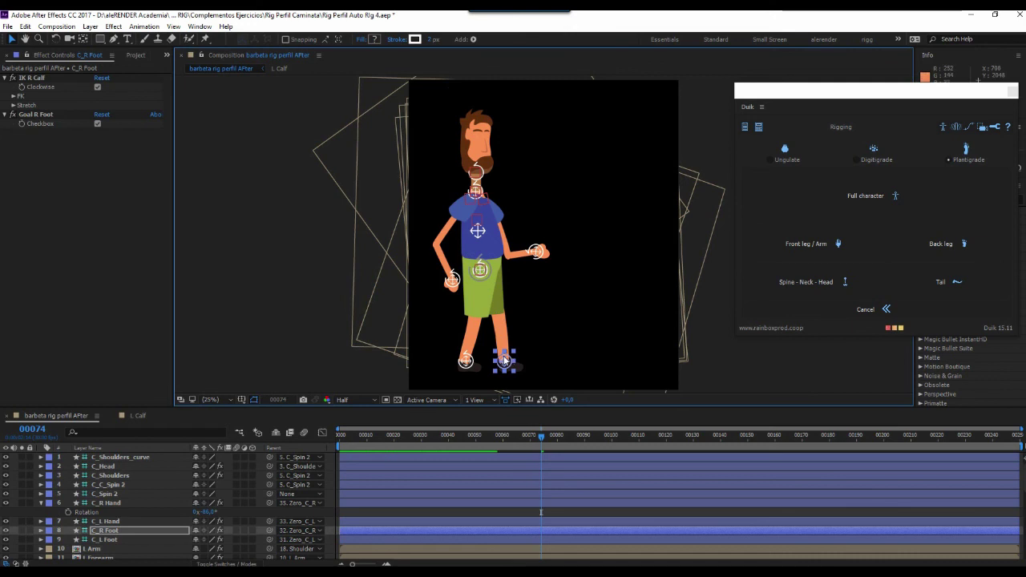
left_click_drag(504, 360, 513, 345)
left_click_drag(508, 356, 508, 358)
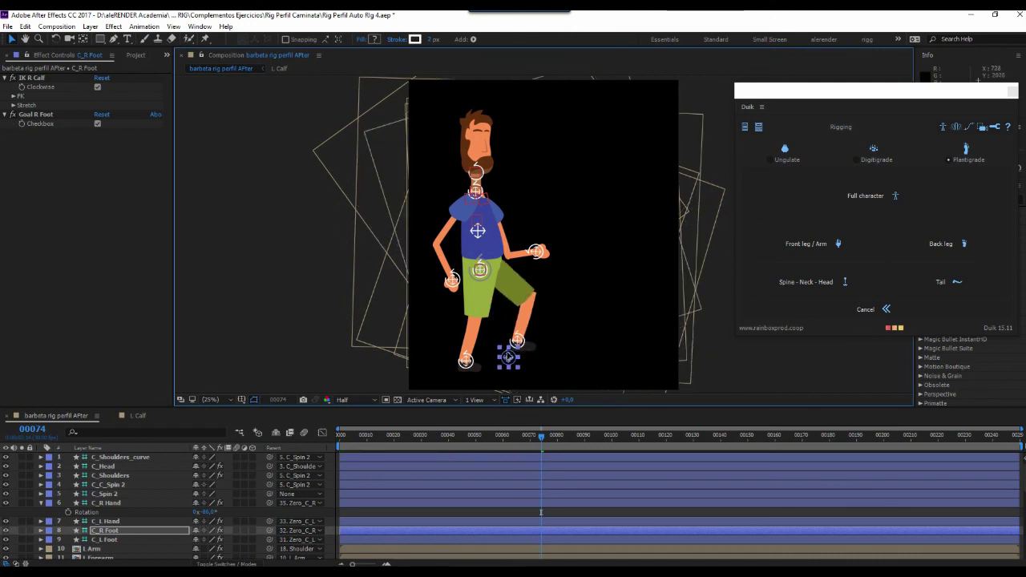
Lower the hip controller and adjust the chest so the knees bend into a crouch.
left_click(483, 271)
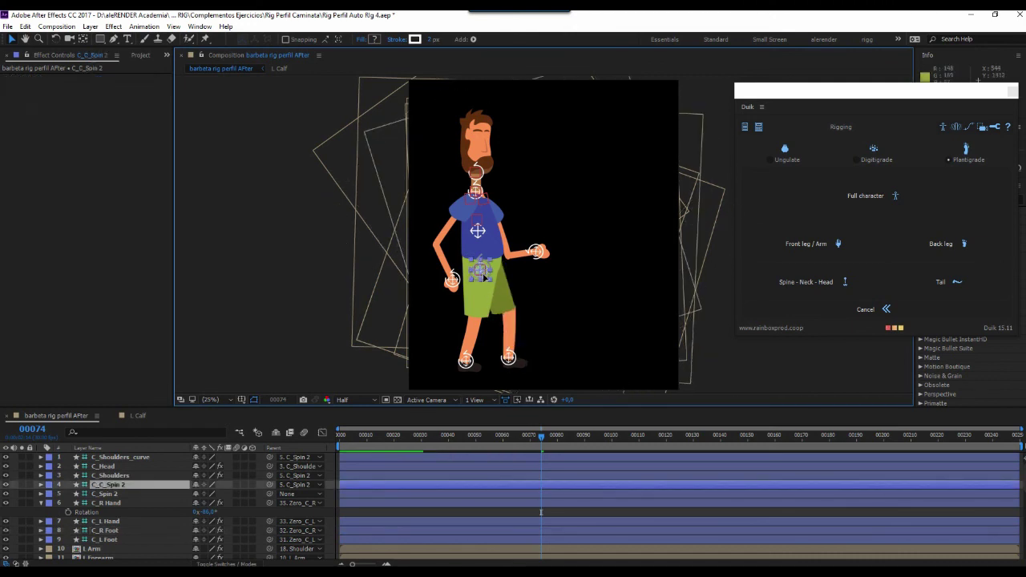
left_click_drag(483, 273, 484, 264)
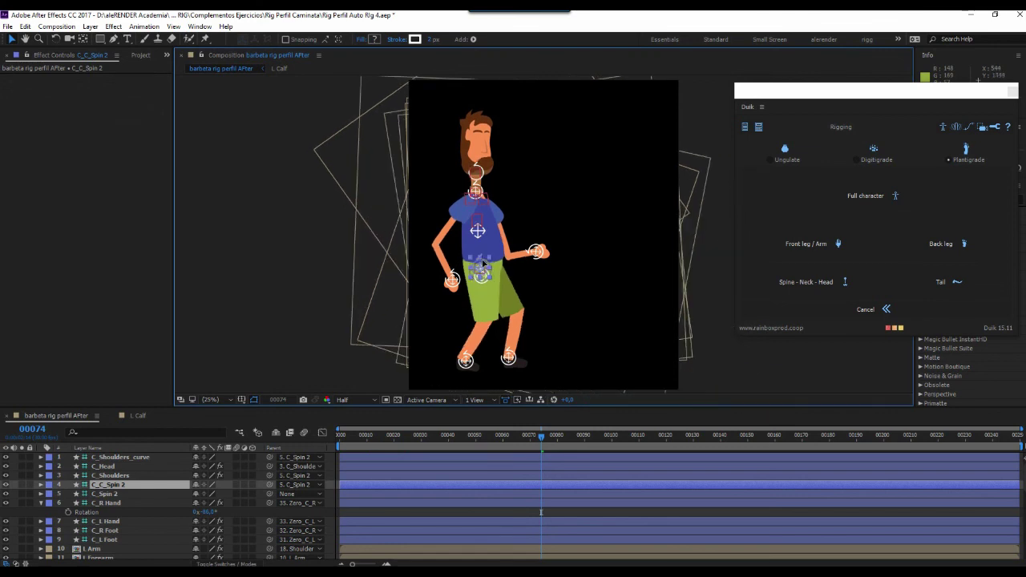
mouse_move(483, 264)
left_mouse_down()
mouse_move(483, 283)
mouse_move(486, 251)
left_mouse_up()
left_click(479, 232)
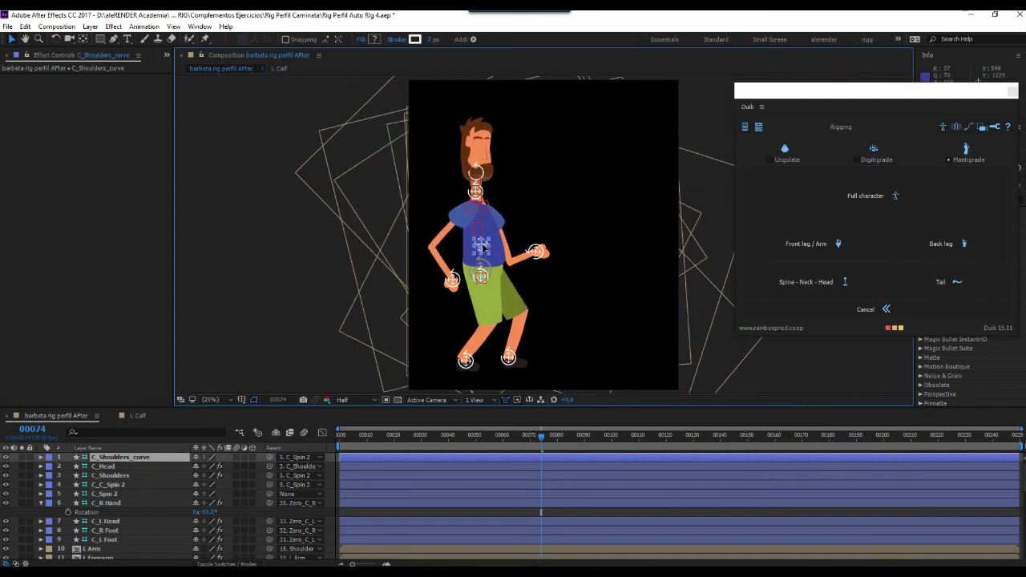
left_click_drag(486, 251, 482, 239)
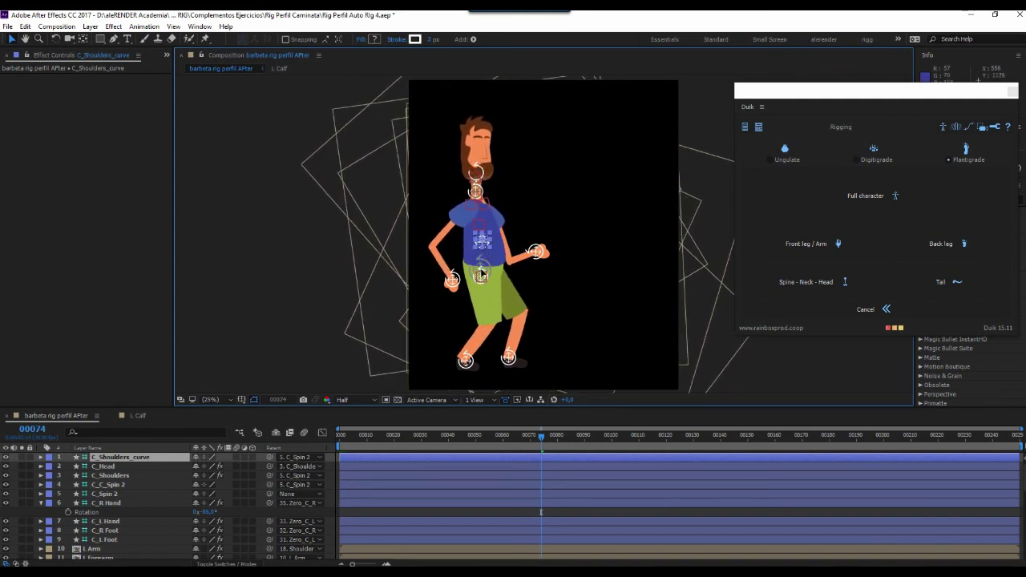
left_click(482, 279)
left_click_drag(482, 279, 484, 290)
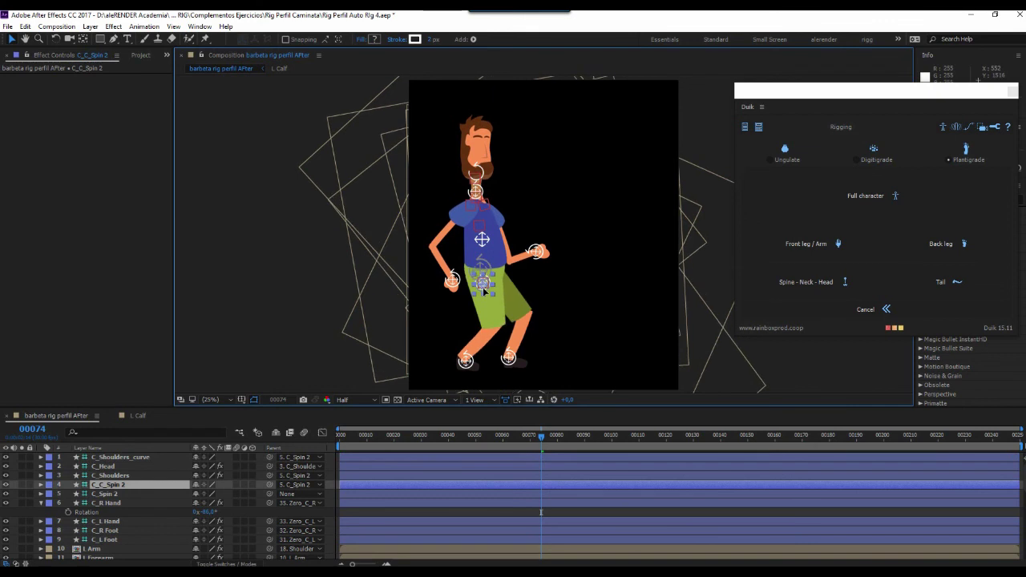
left_click_drag(482, 238, 480, 240)
Lean the C_Shoulders controller down and rotate it about 24 degrees.
left_click(478, 192)
mouse_move(478, 192)
left_mouse_down()
mouse_move(499, 215)
mouse_move(480, 210)
left_mouse_up()
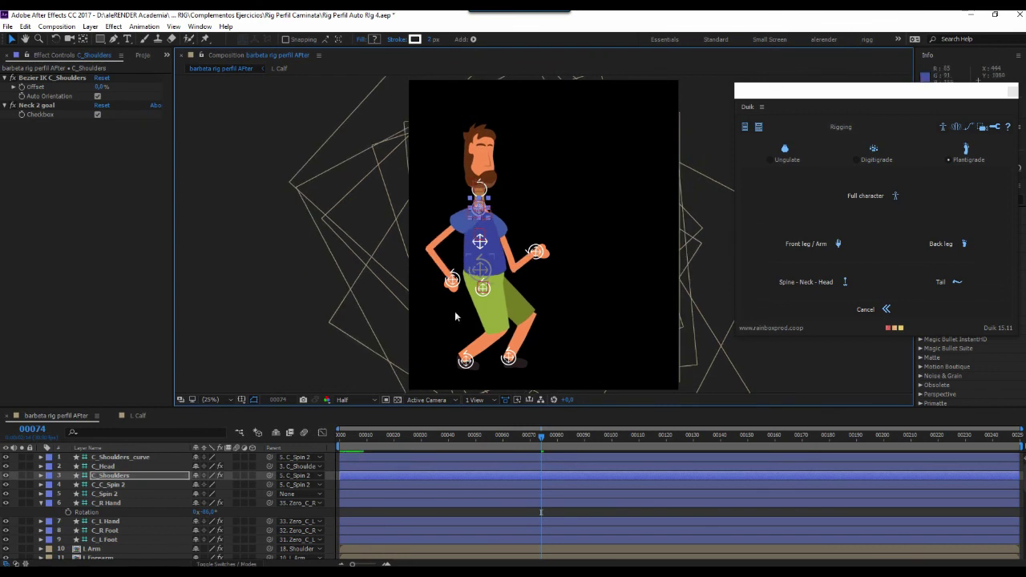
key("u")
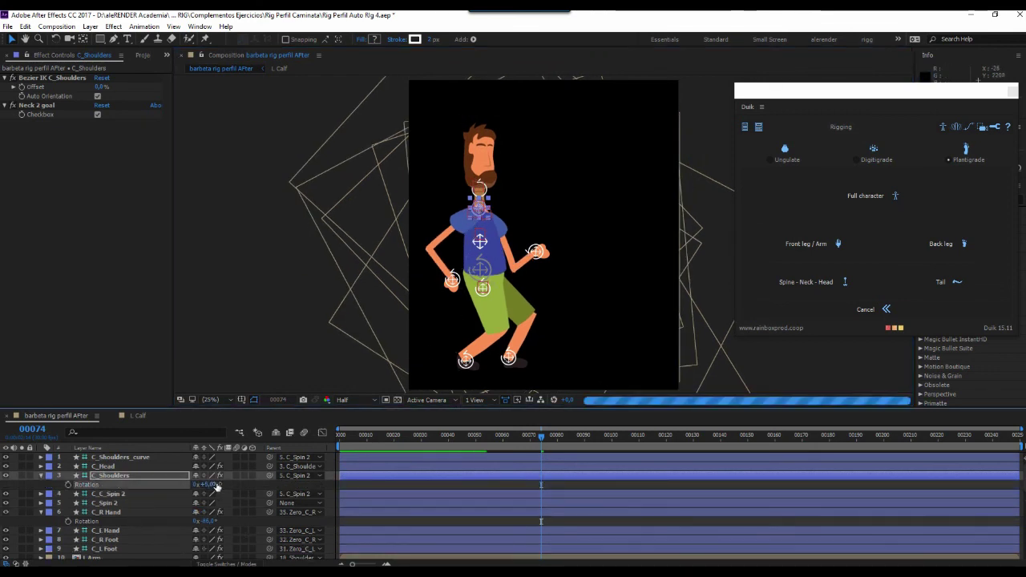
mouse_move(210, 486)
left_mouse_down()
mouse_move(222, 484)
mouse_move(210, 481)
left_mouse_up()
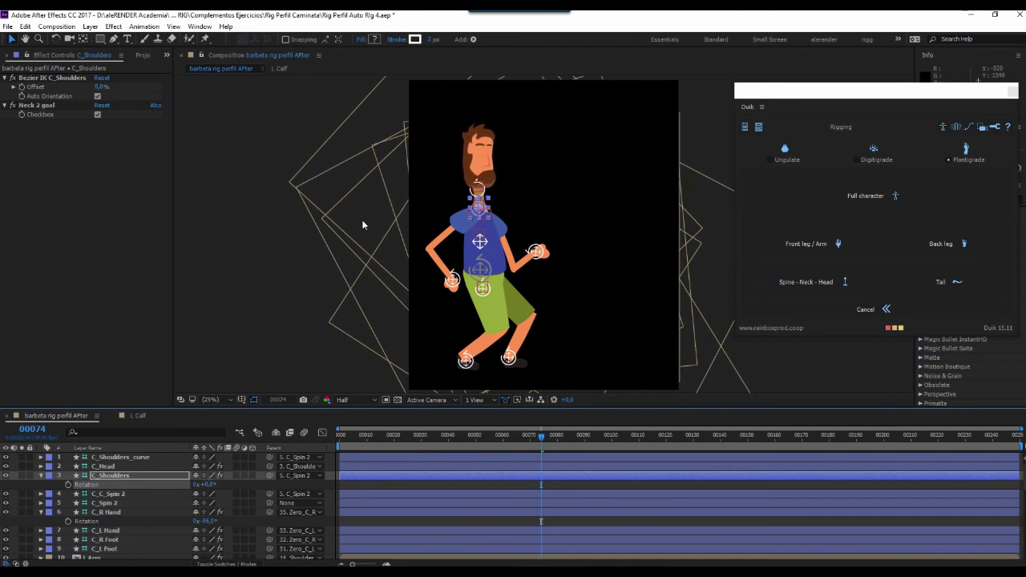
Tilt the C_Head controller about 25 degrees and preview the playback.
left_click(482, 190)
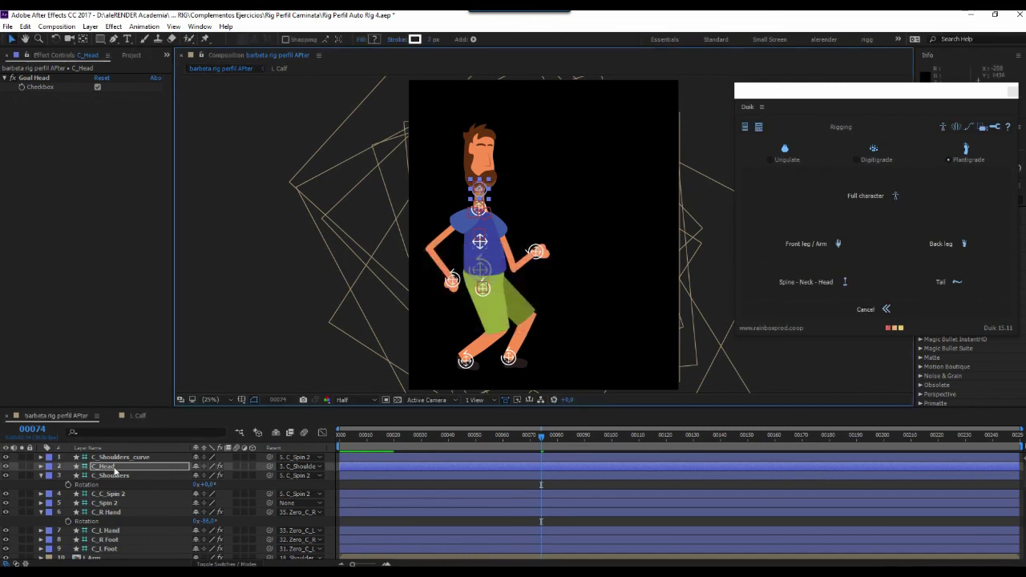
key("r")
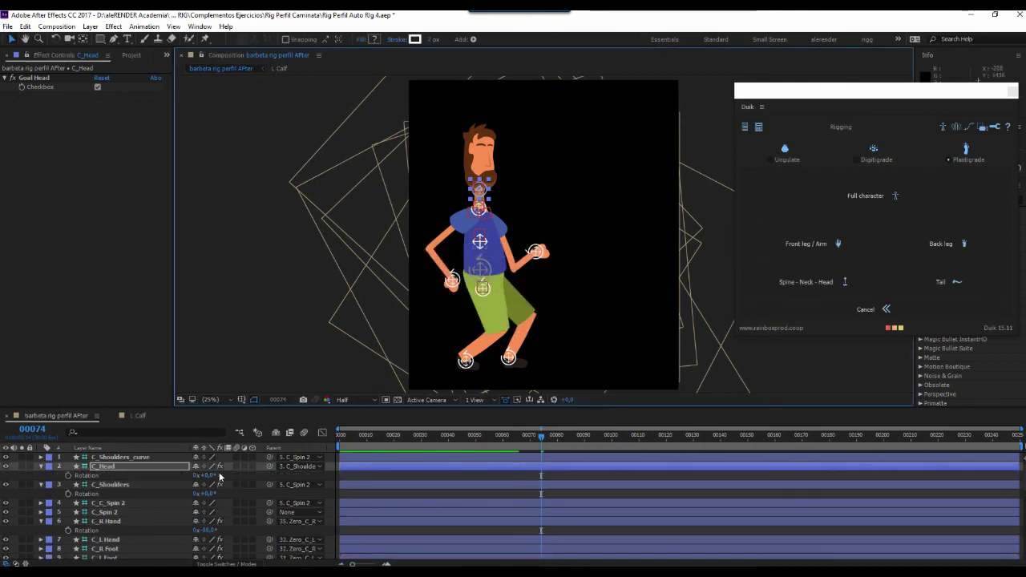
left_click_drag(206, 475, 208, 475)
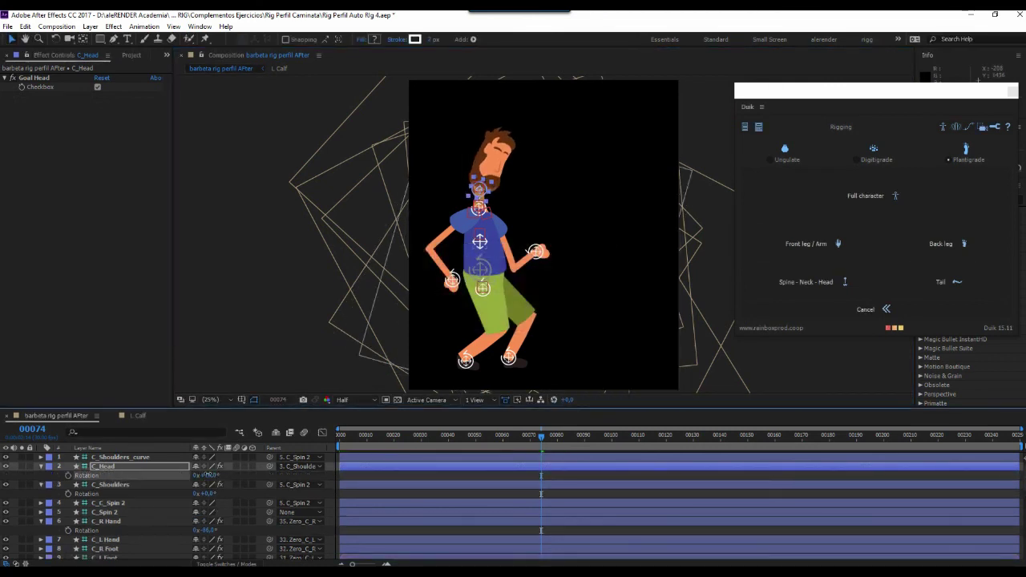
key("space")
key("space")
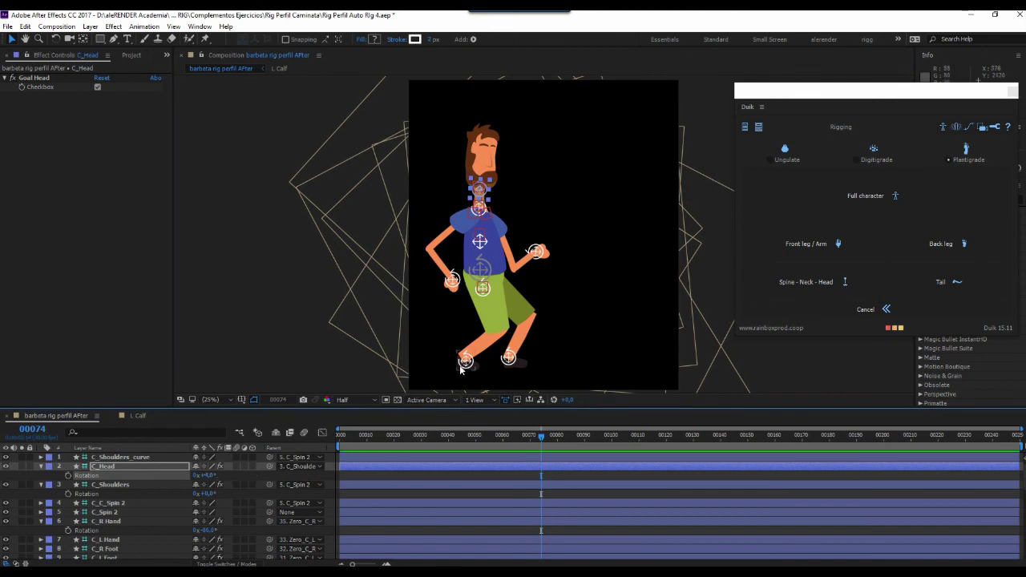